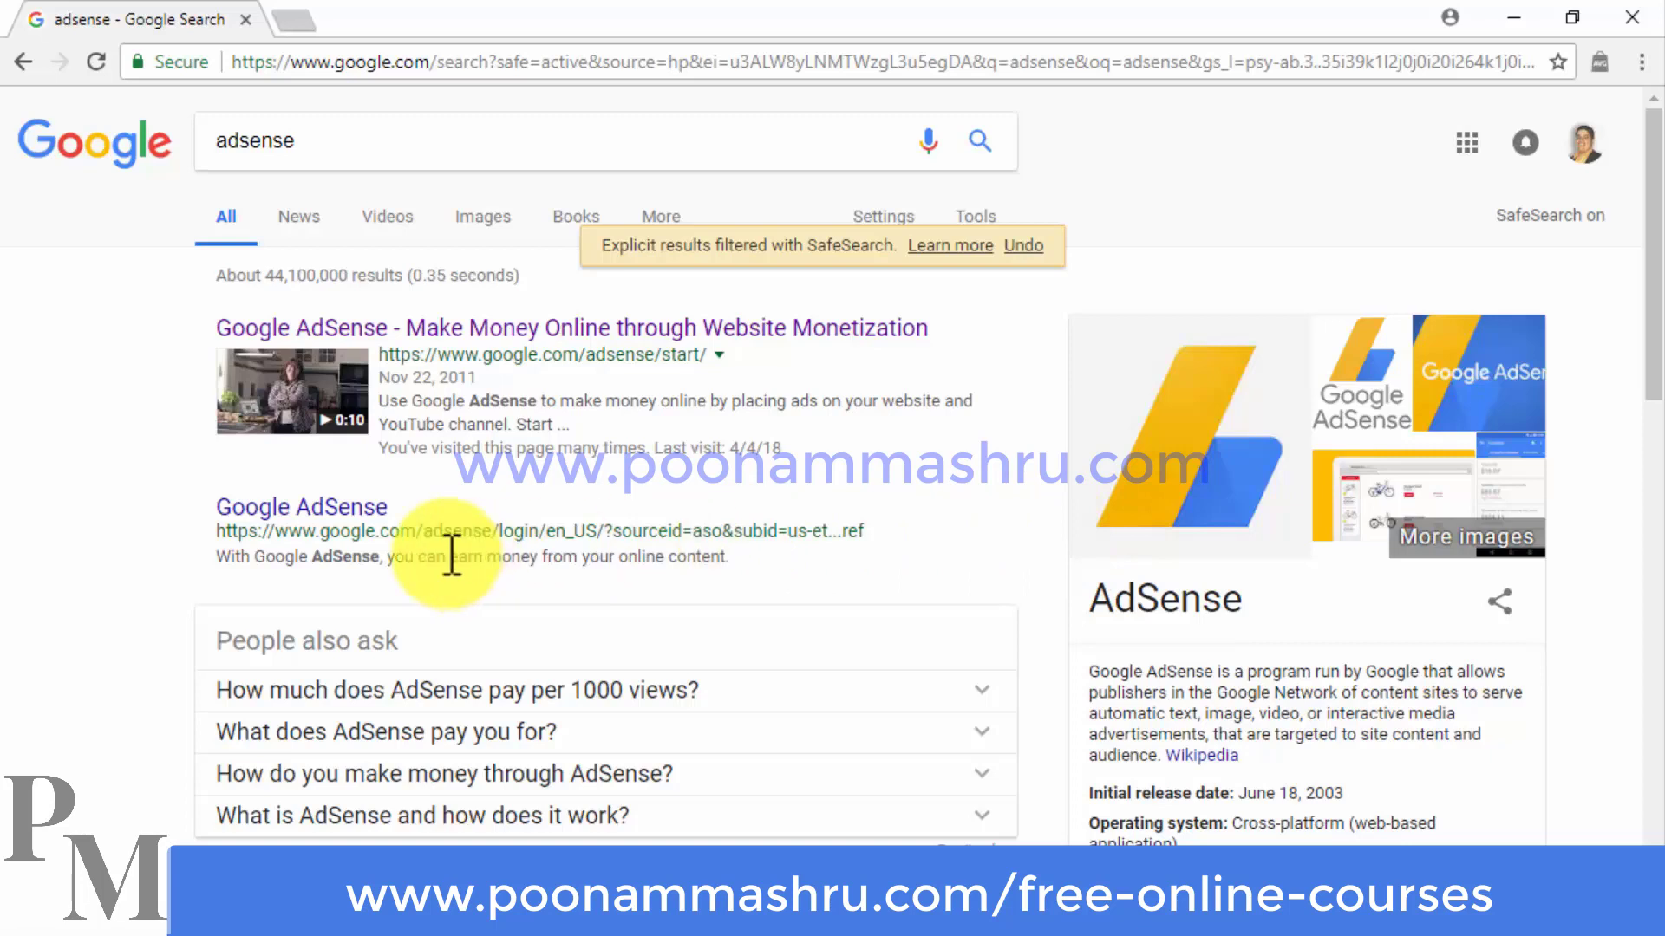
- Open Google AdSense from the search results and review the home dashboard's earnings, performance, ad units, countries and sites reports
click(378, 499)
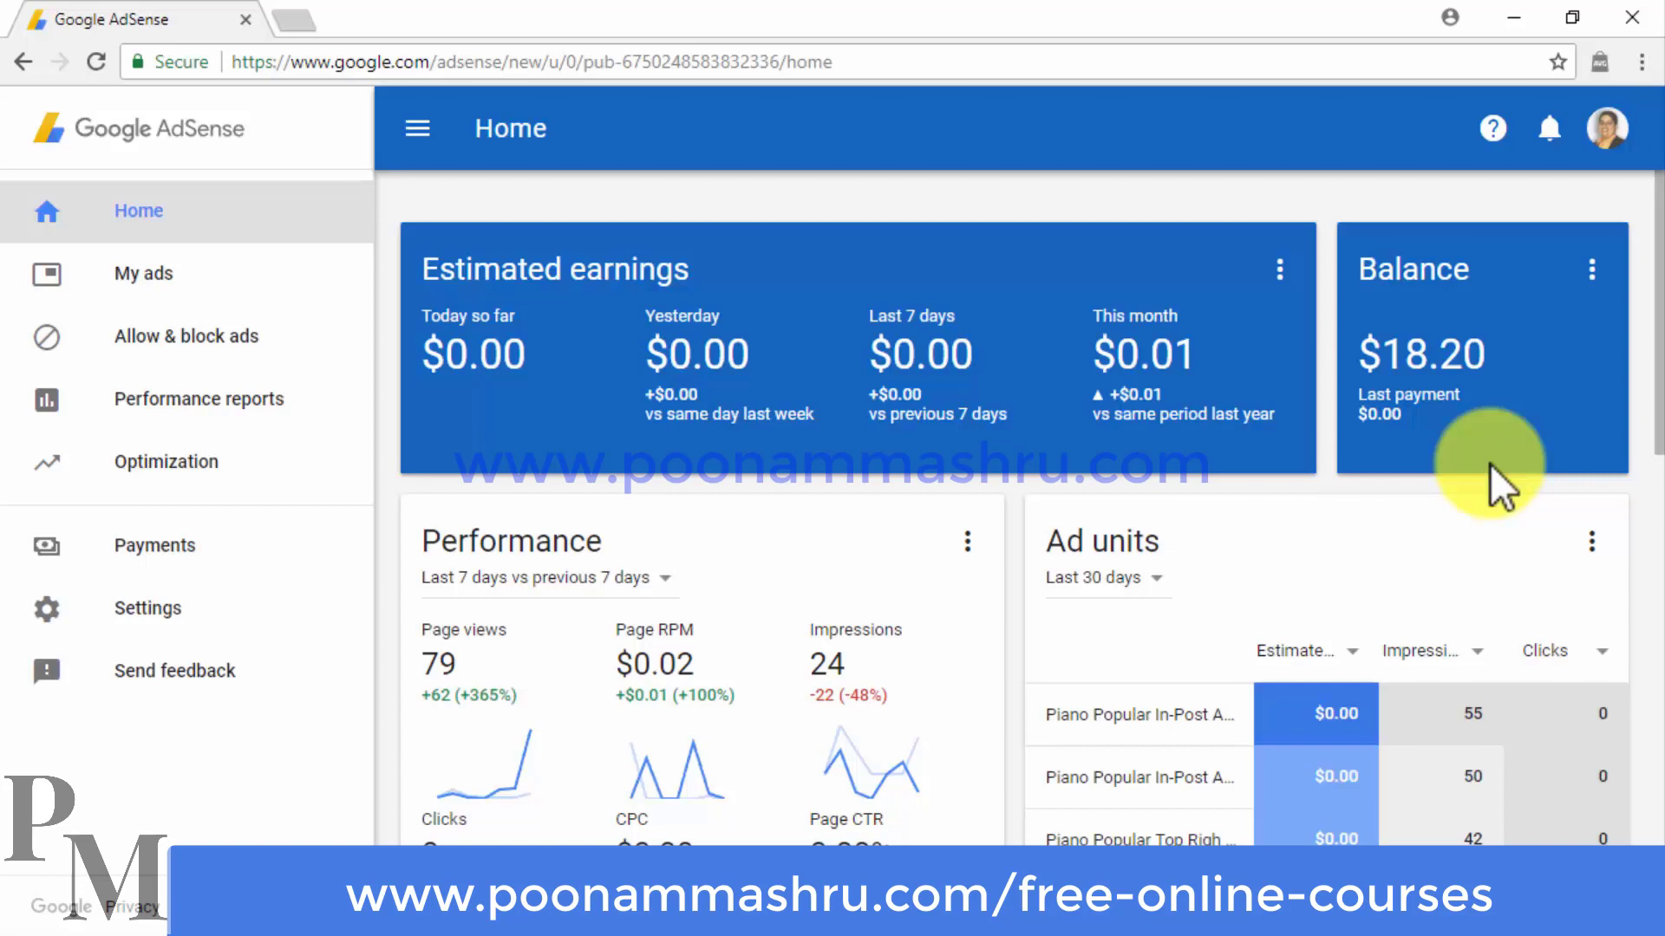
scroll(1490, 464, down, 3)
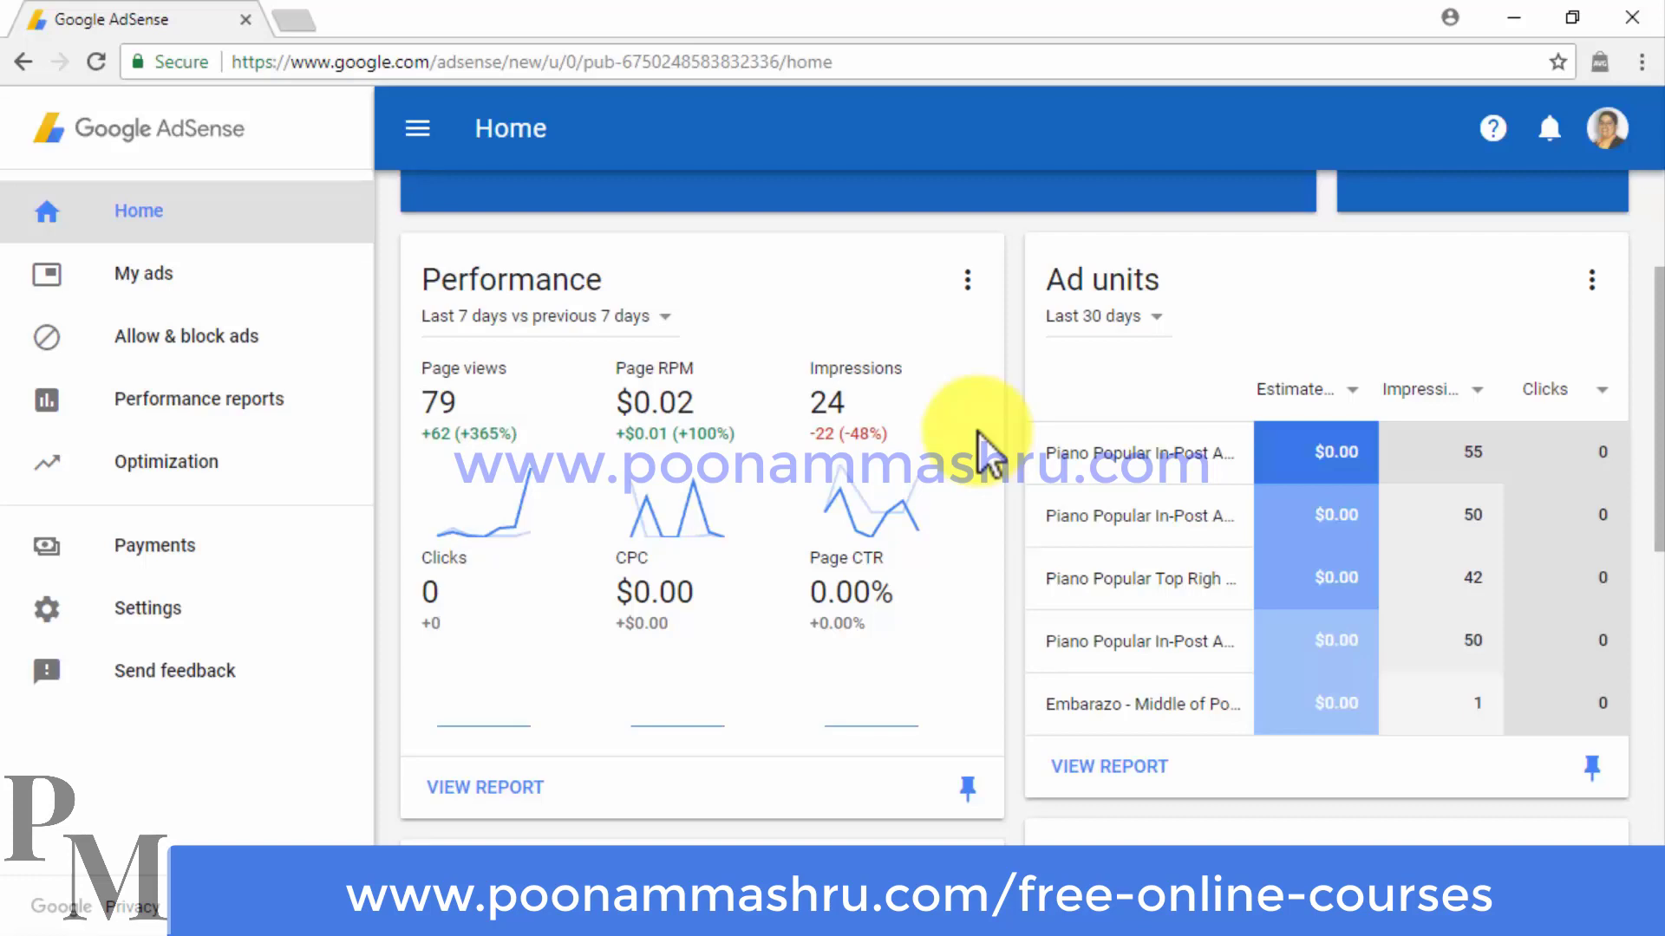
scroll(984, 451, down, 6)
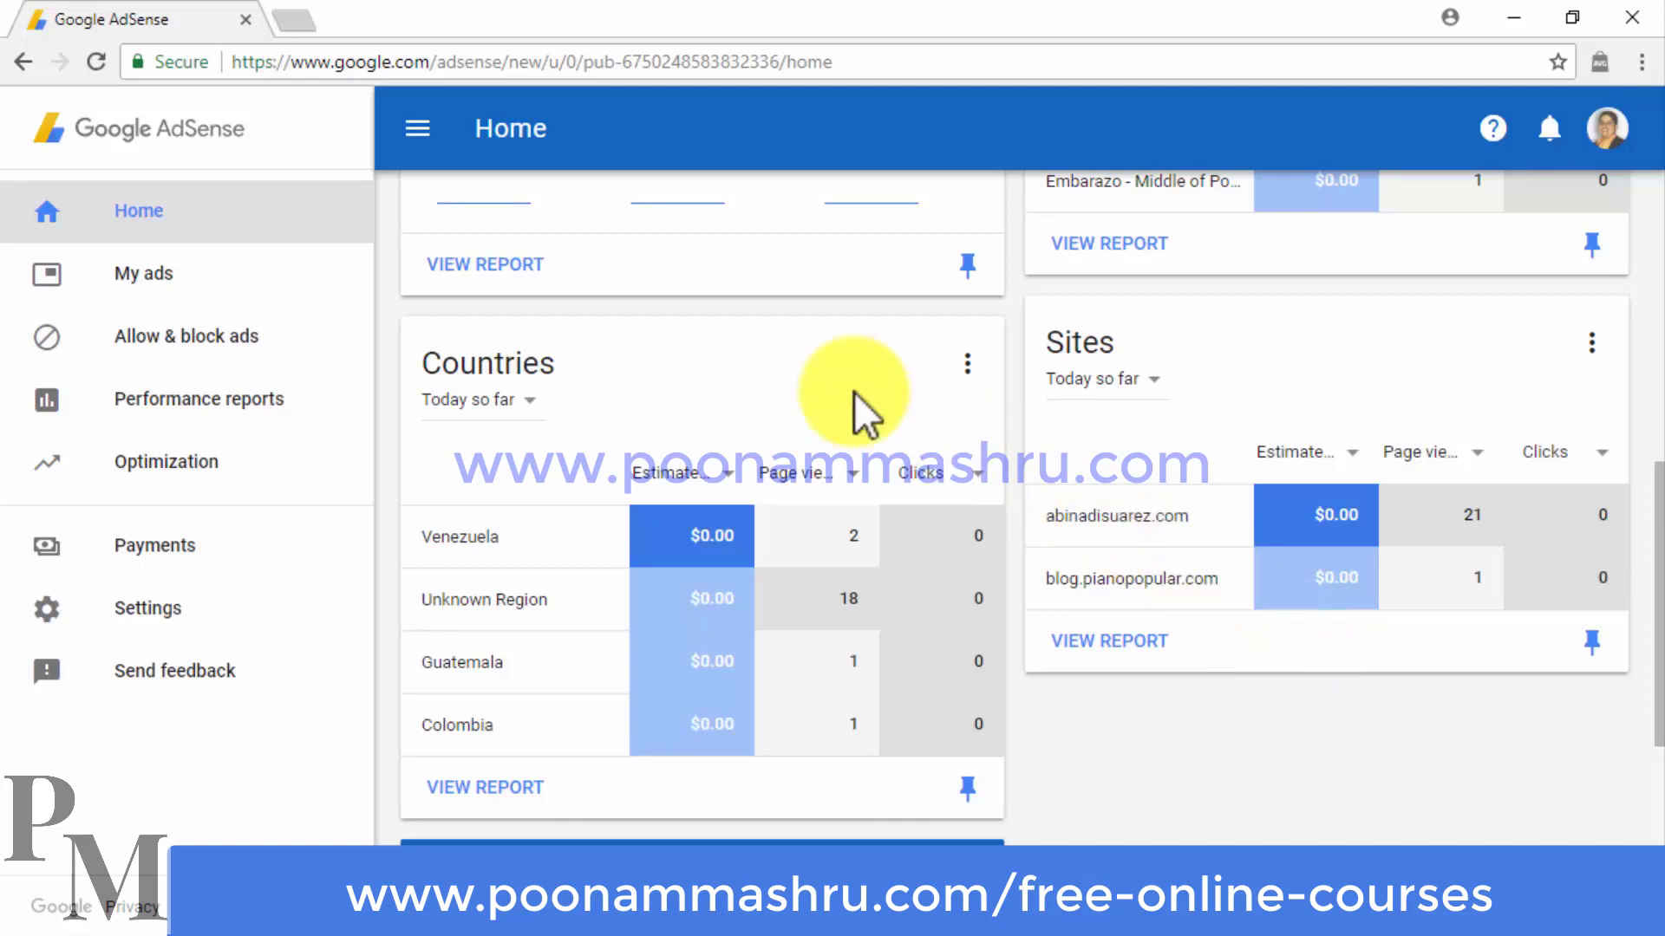
click(417, 129)
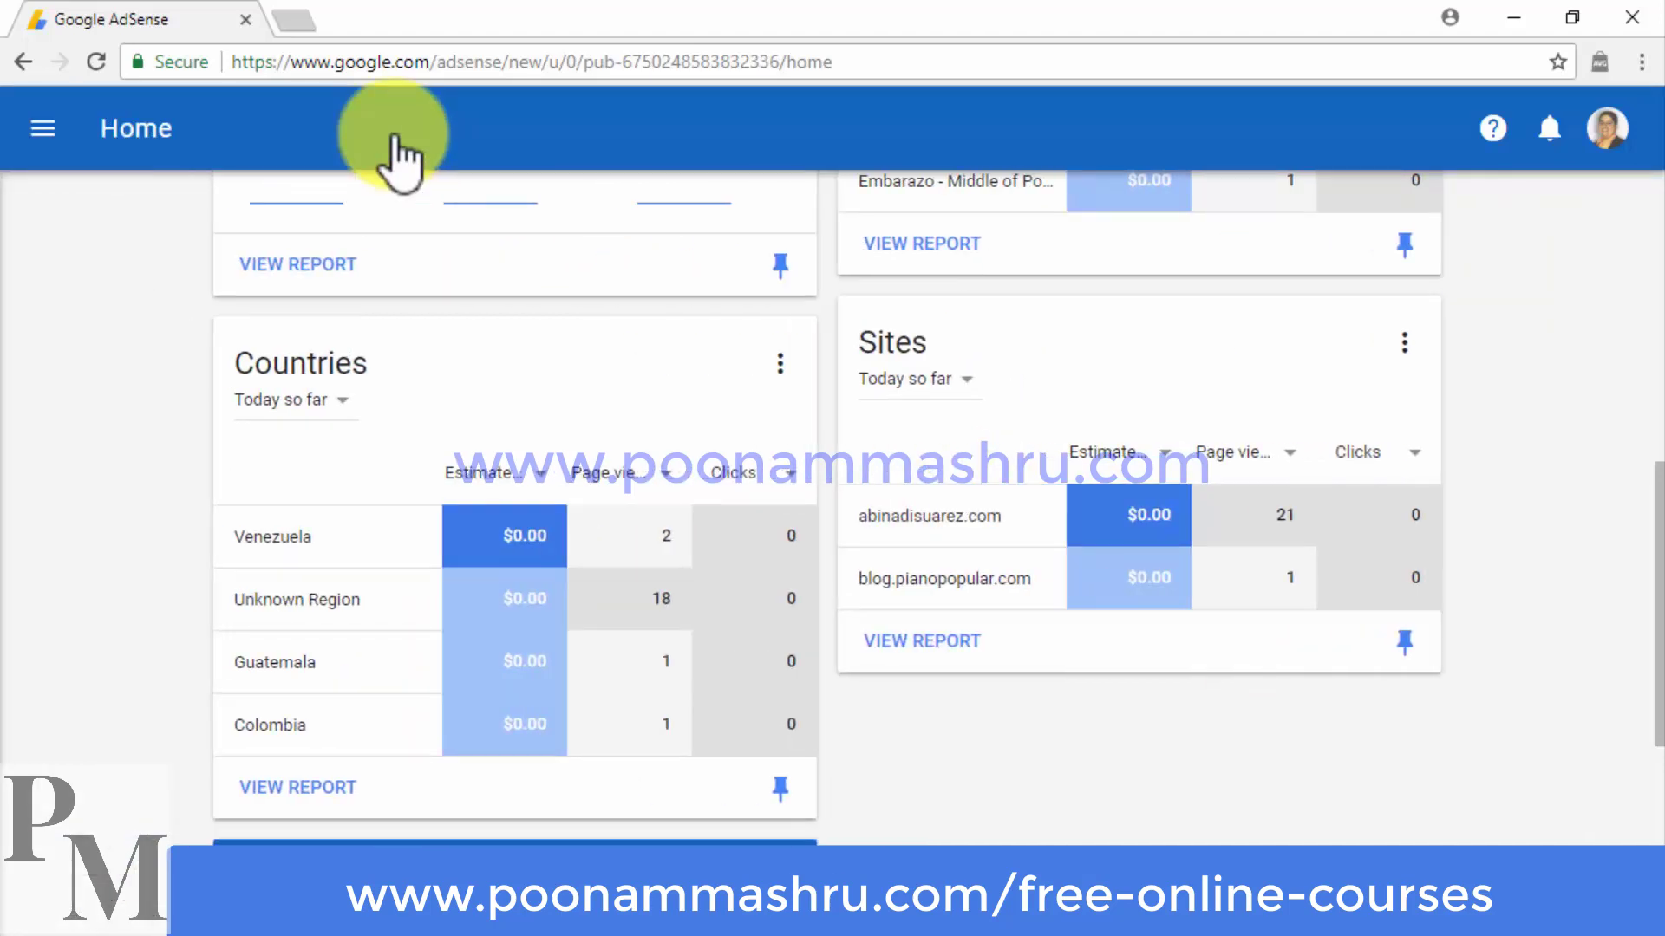
click(43, 128)
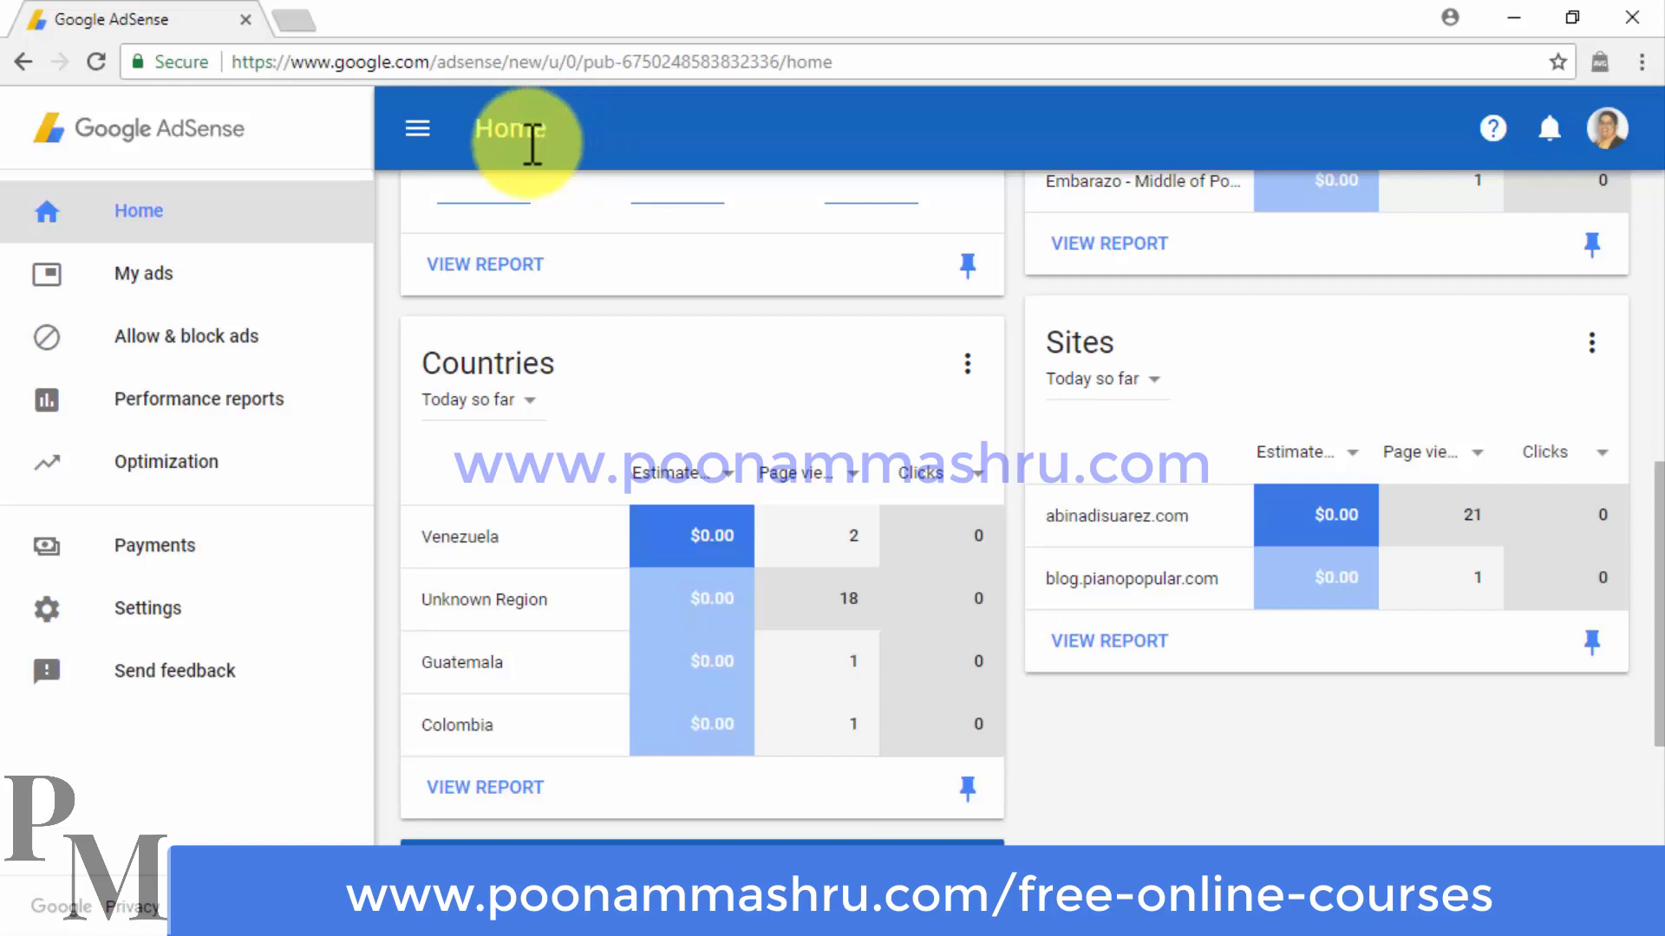
- View the Auto ads settings for content ads and inspect the Auto ads setup code, closing it without copying
click(293, 276)
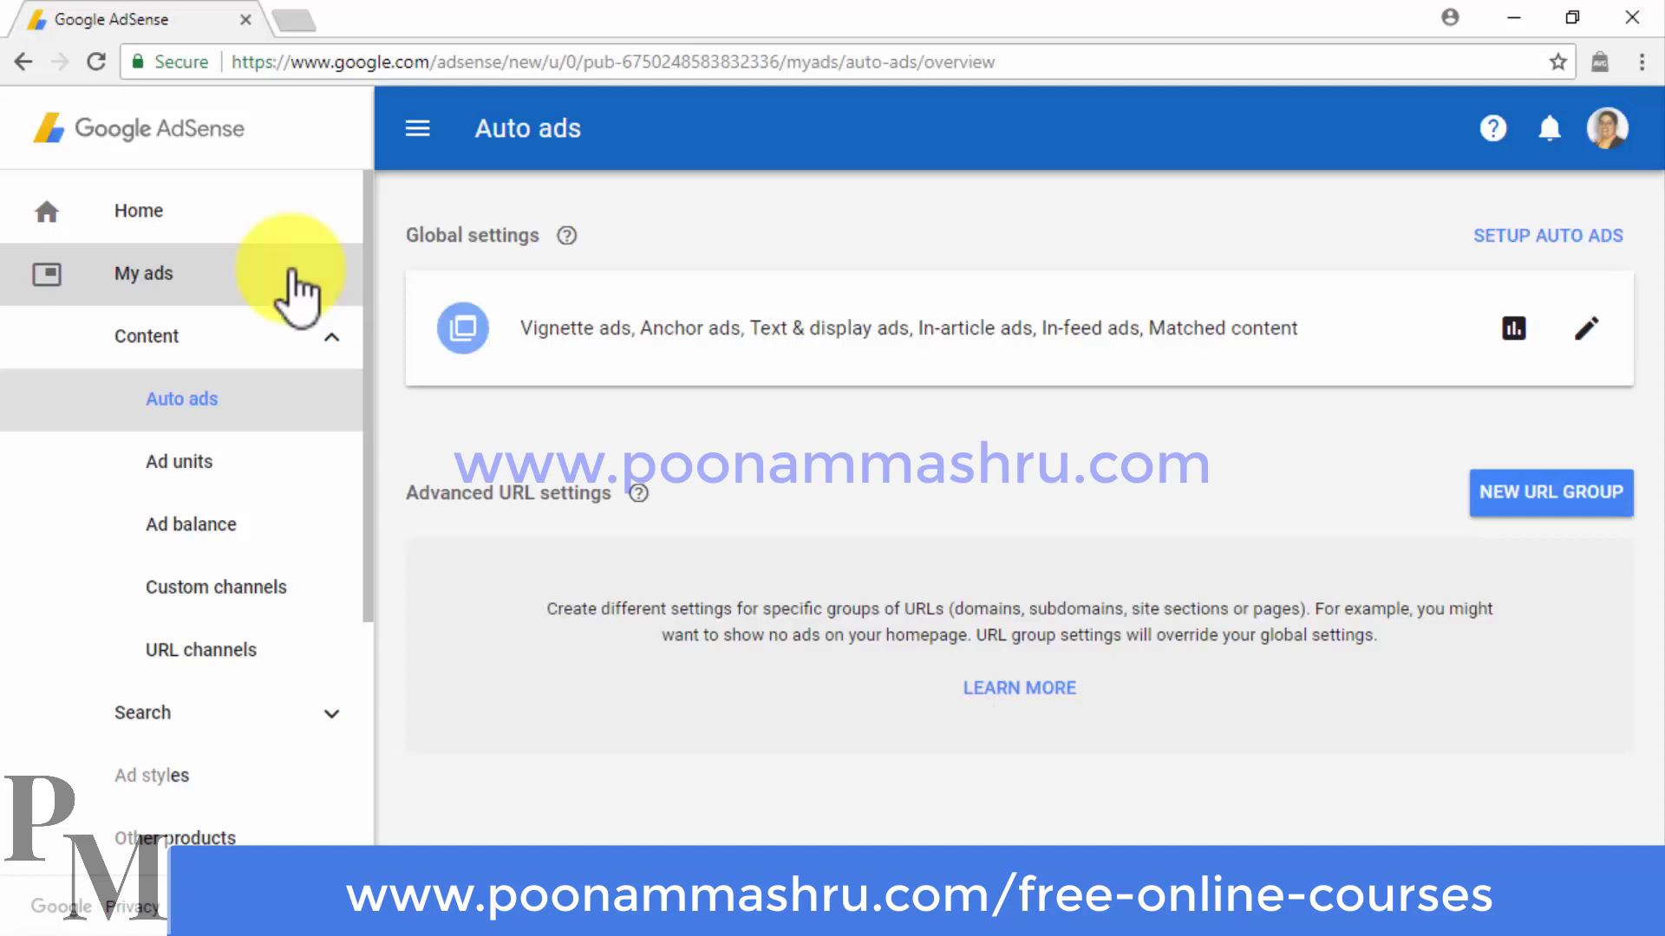
click(308, 340)
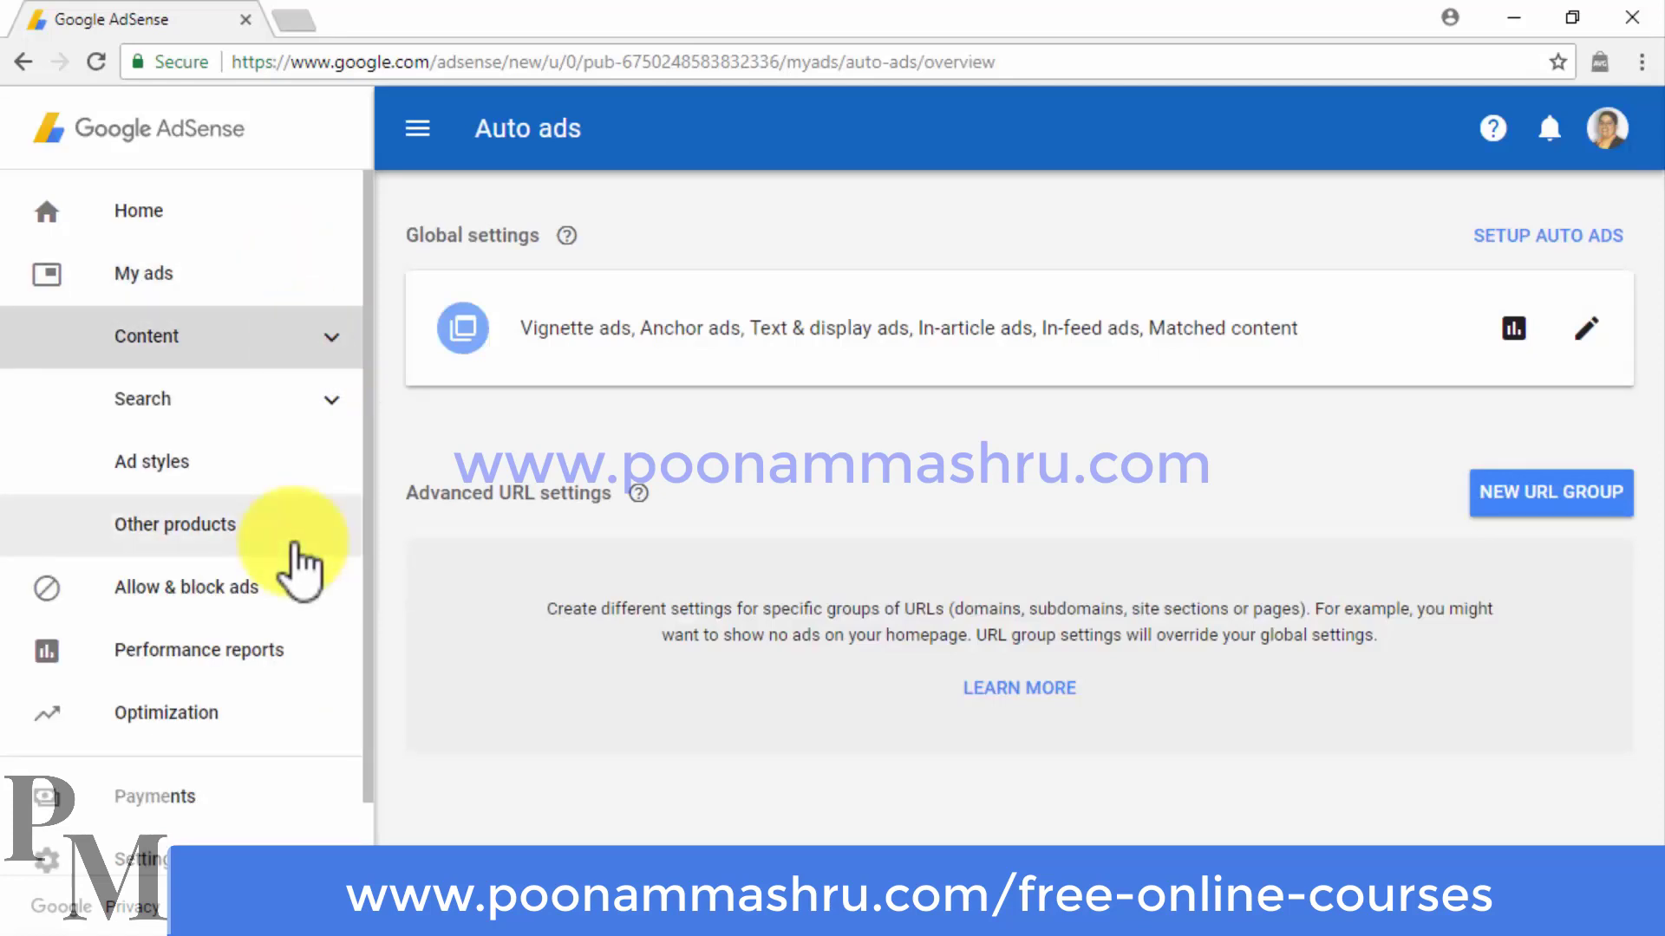
click(293, 342)
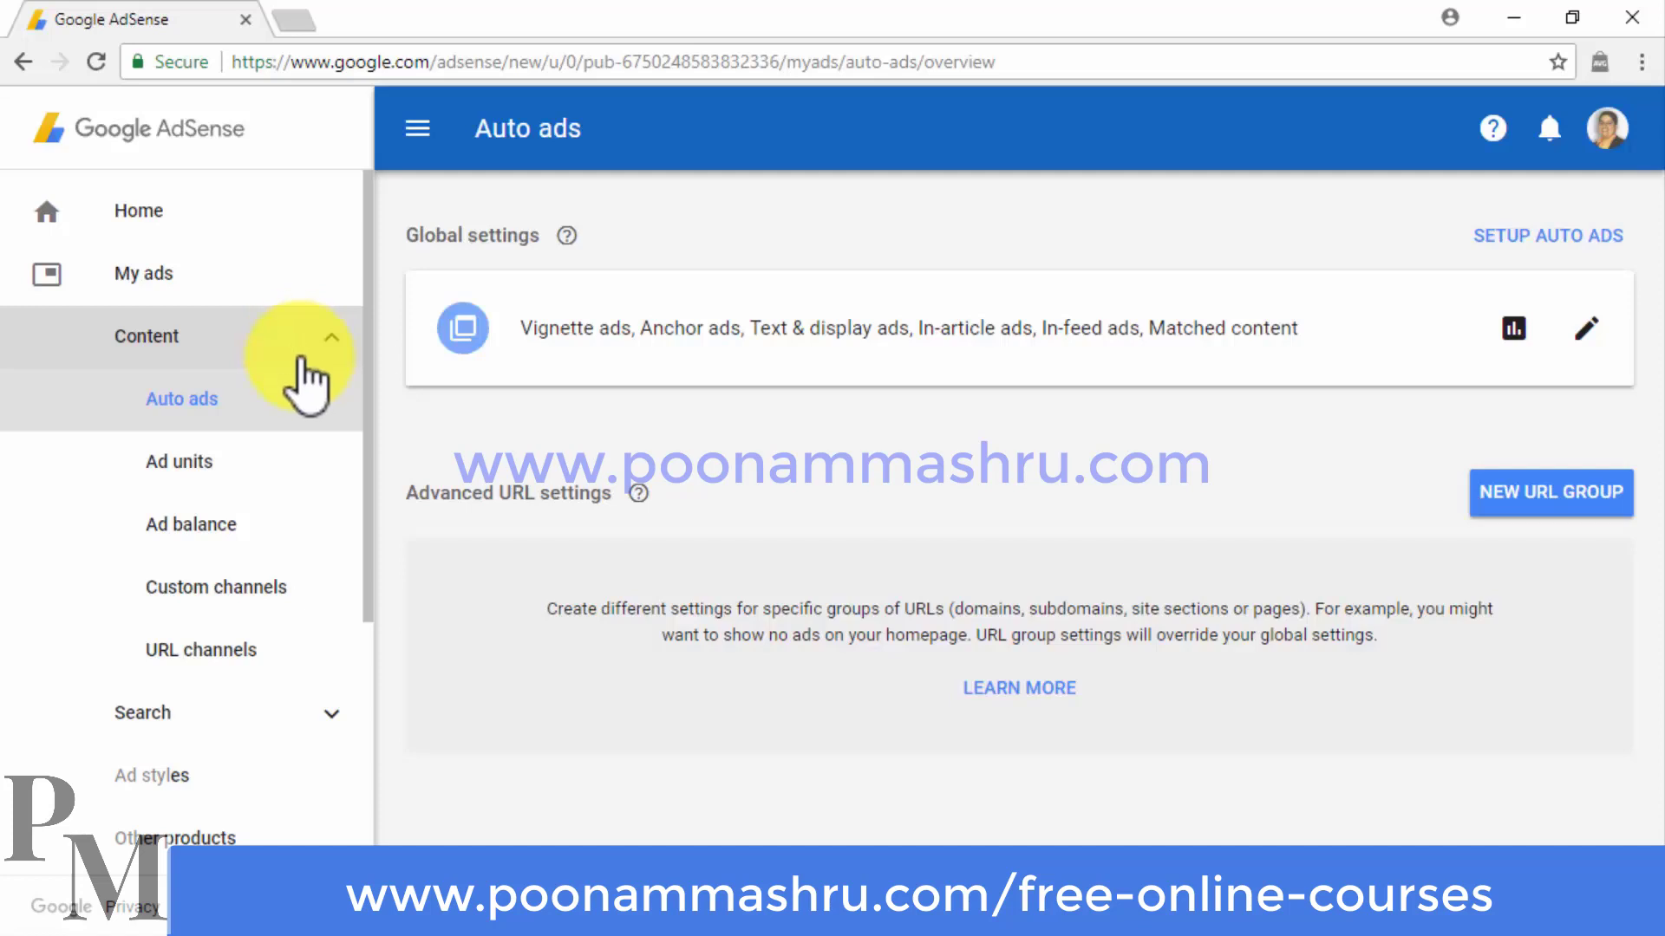
click(305, 398)
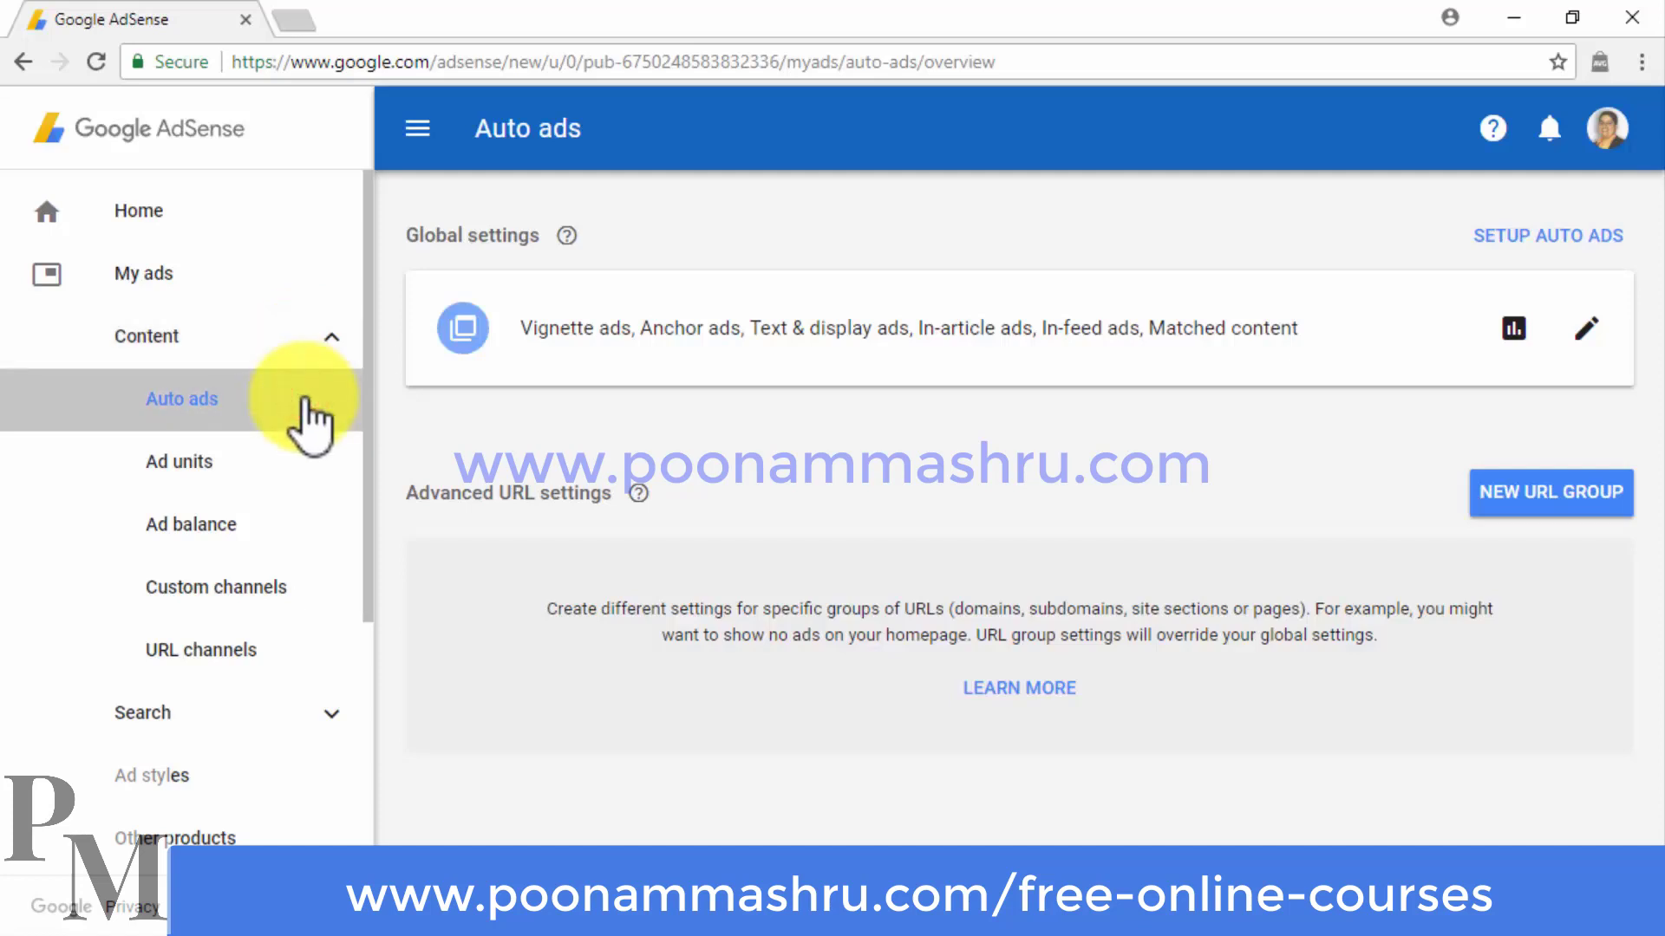
click(1578, 240)
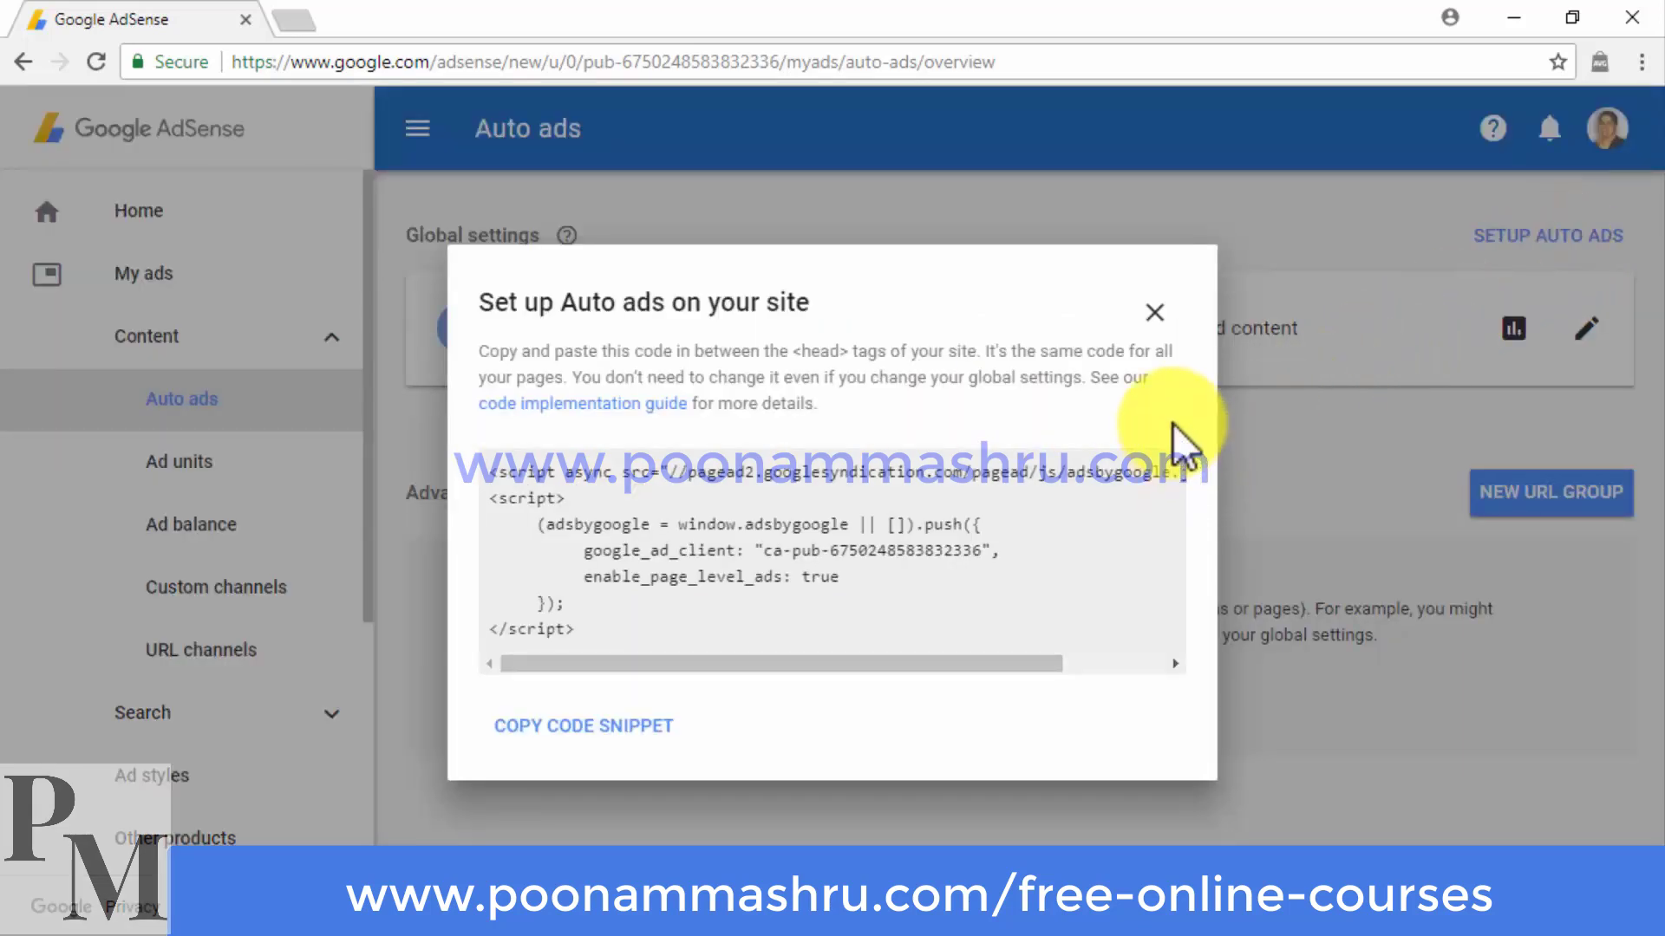
click(1157, 314)
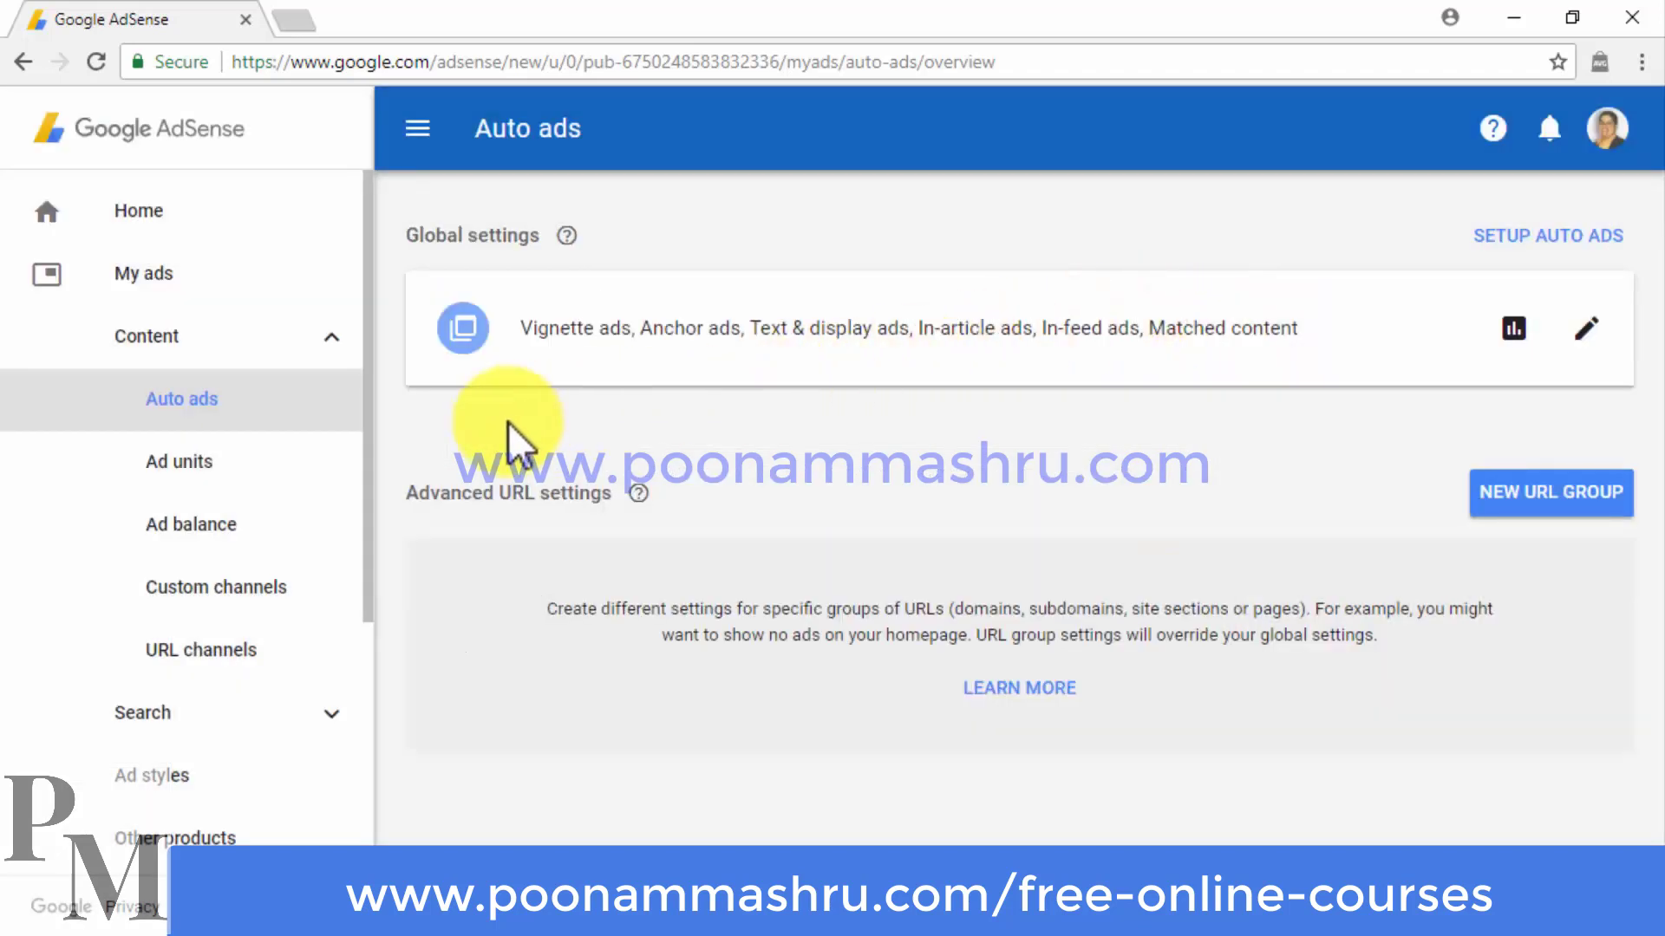
- Review the list of content ad units and the ad balance fill rate settings
click(267, 461)
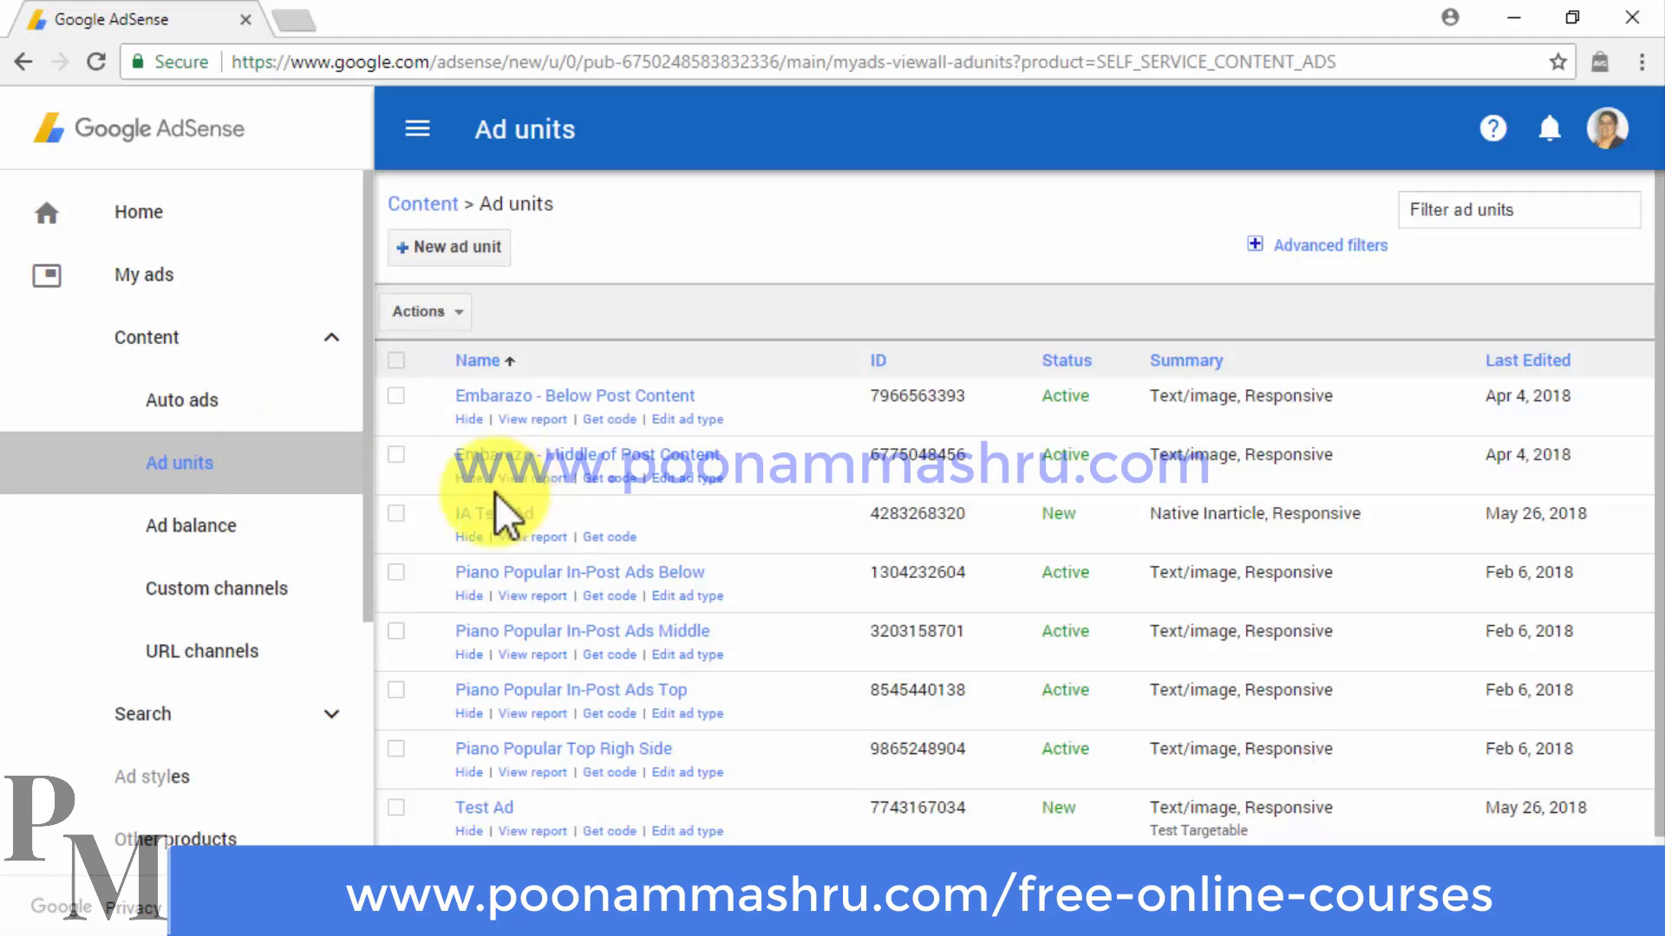
click(310, 527)
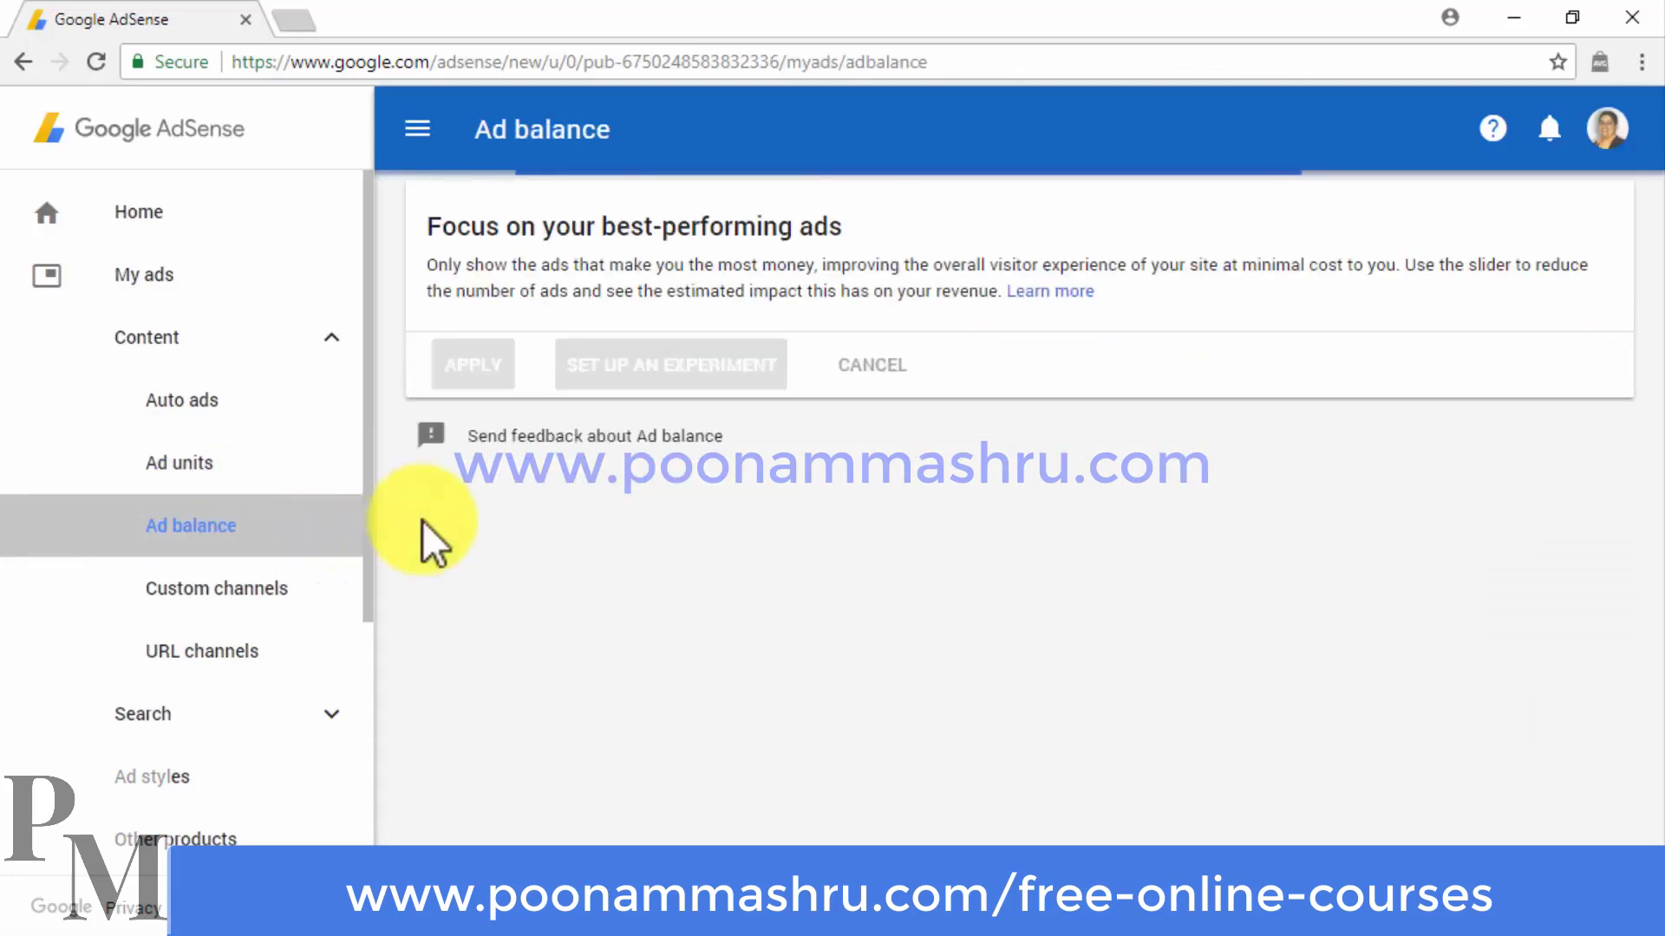
scroll(548, 517, down, 1)
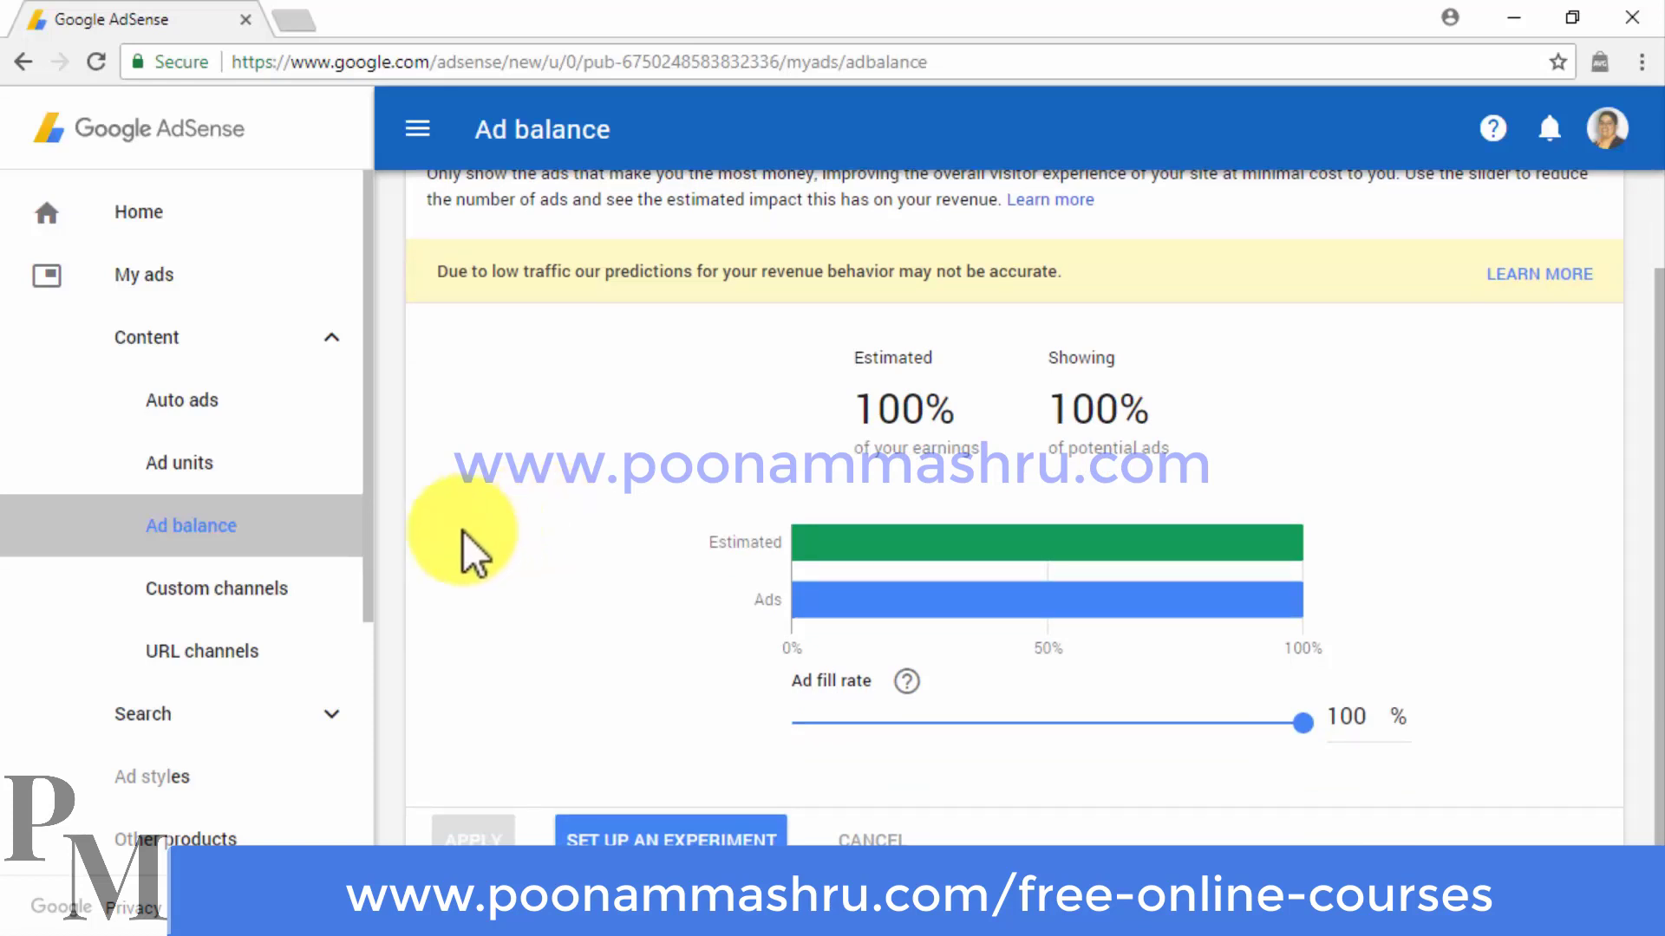
- View the custom channels list and inspect the form for a new custom channel, closing it without saving
click(329, 572)
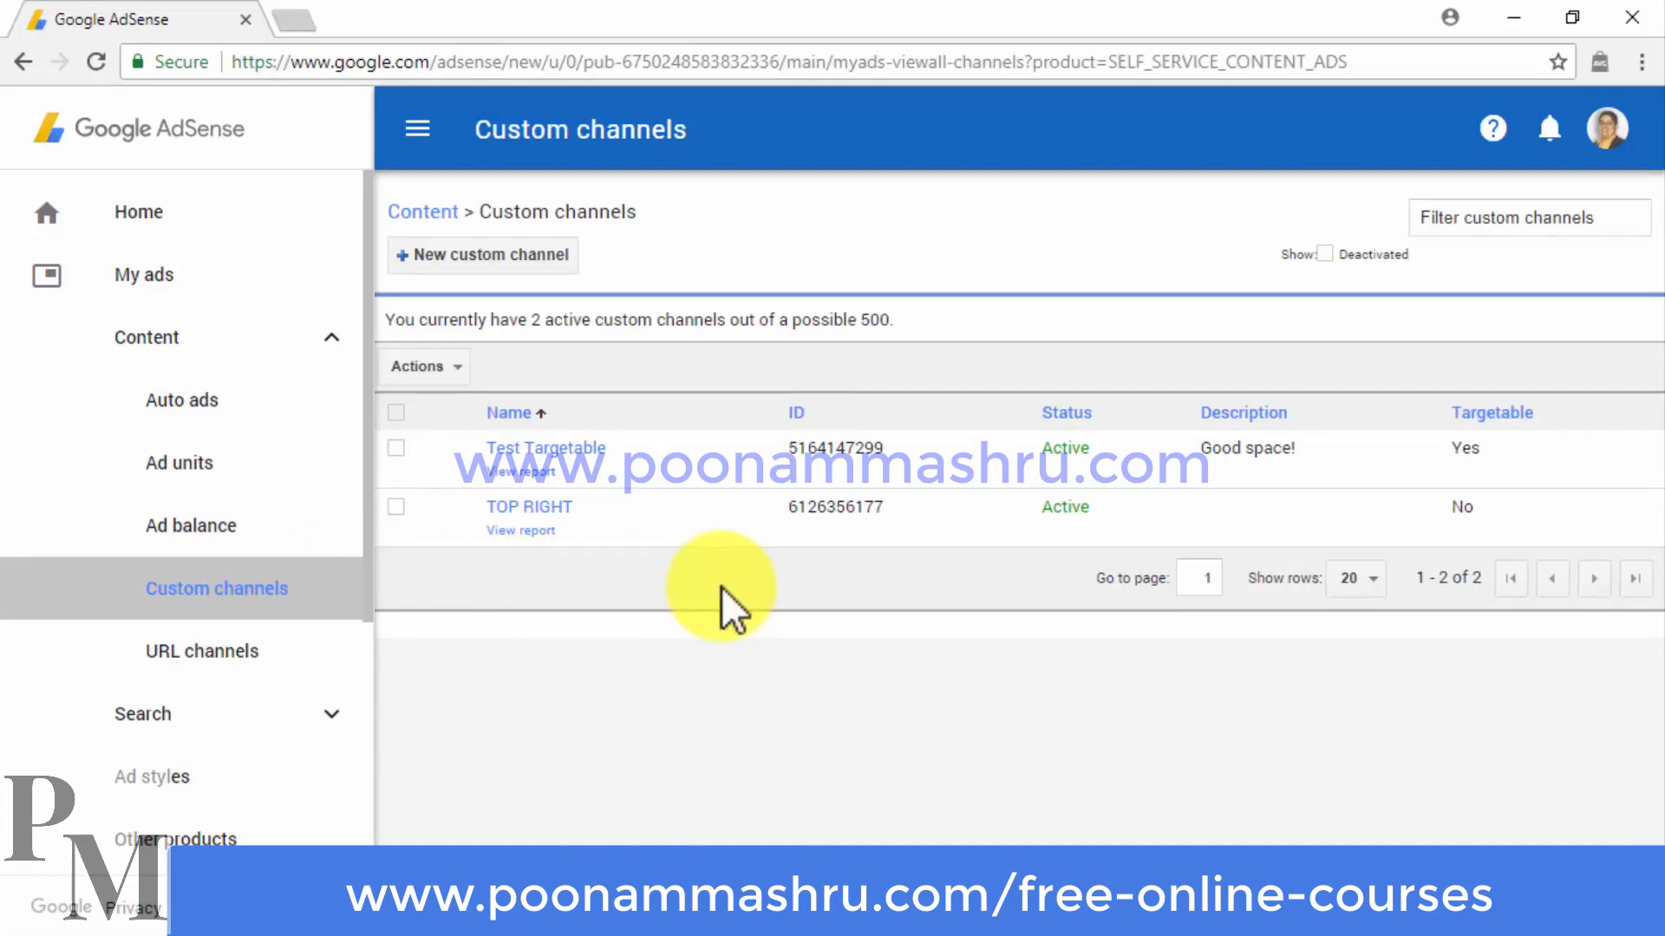
click(555, 260)
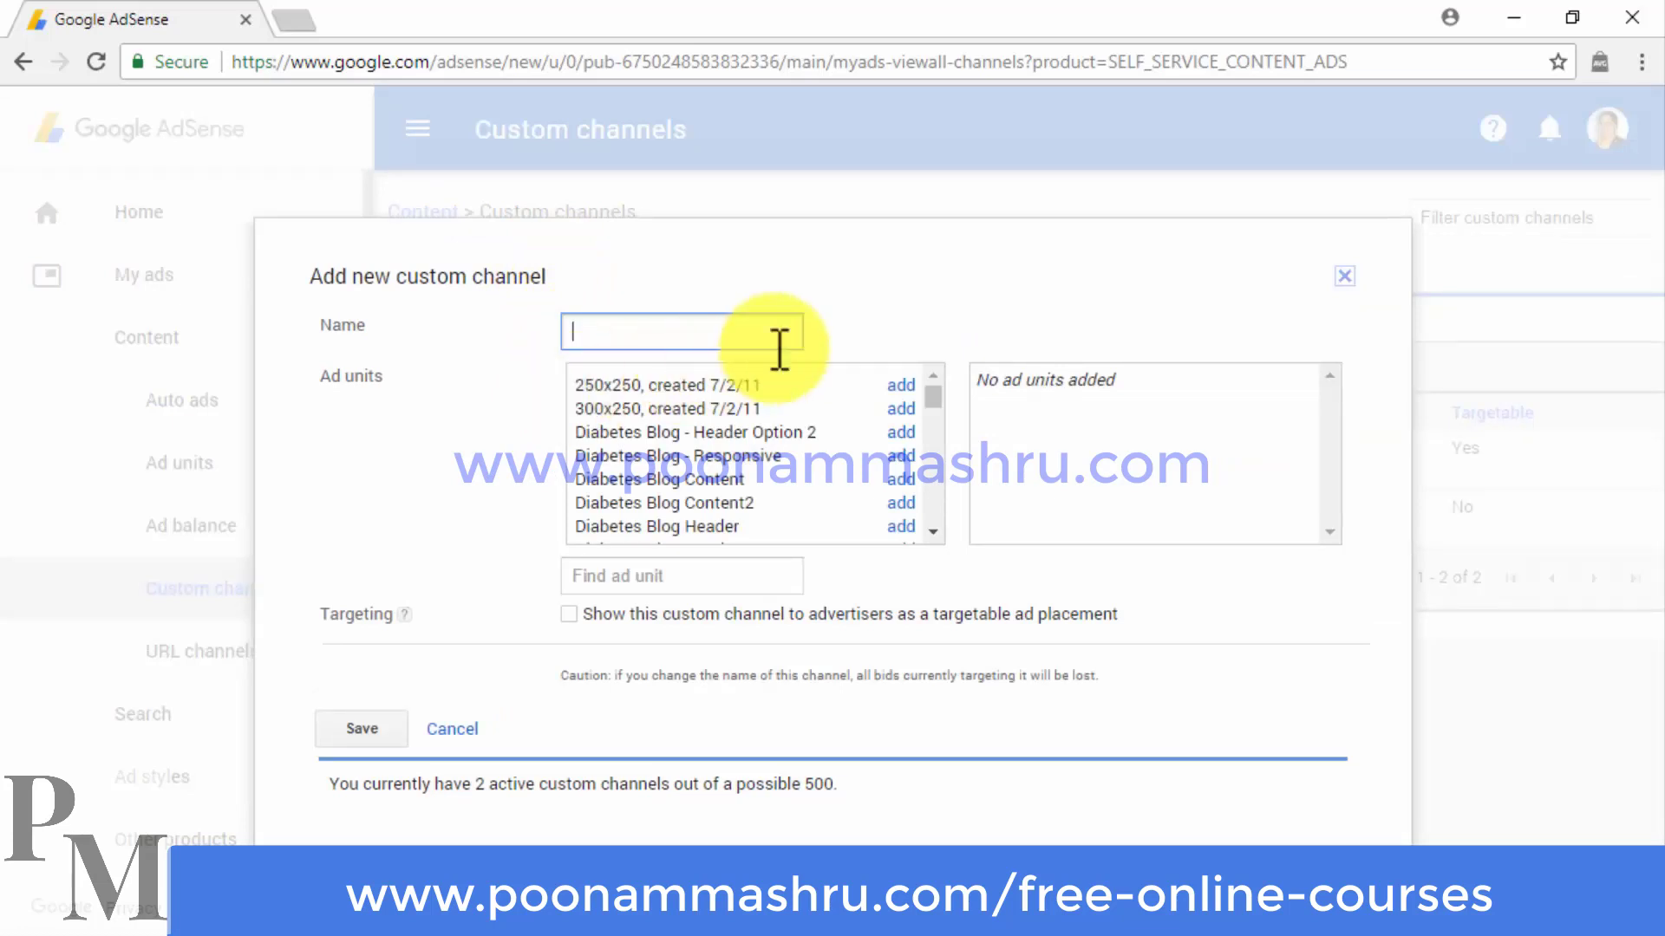
click(1345, 277)
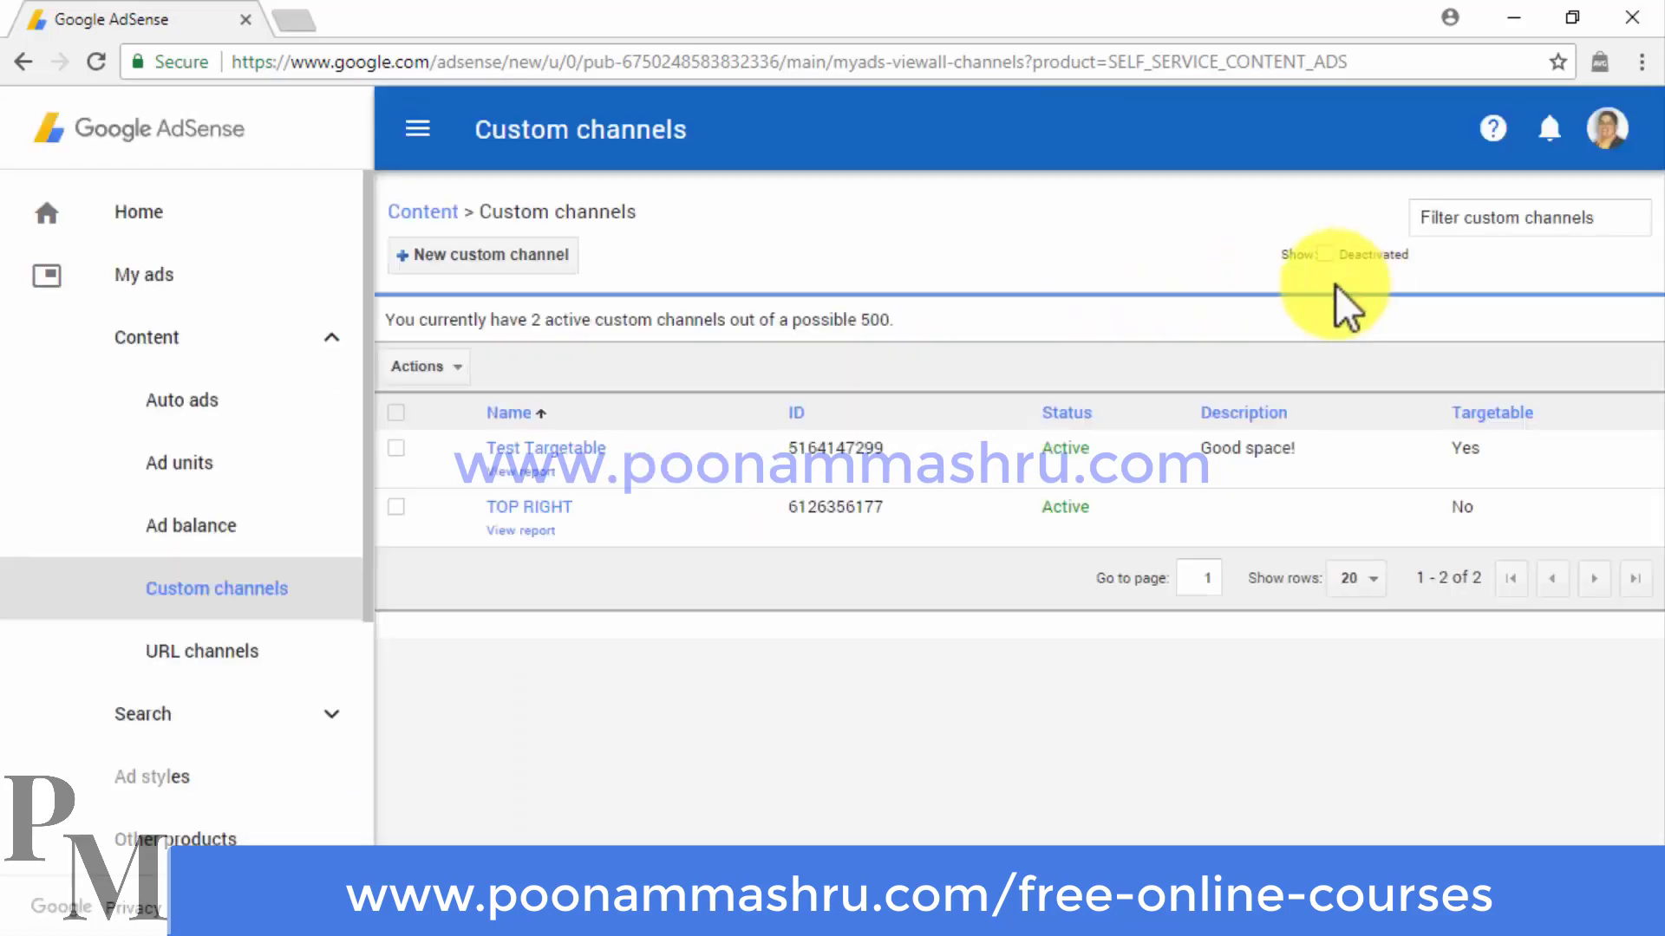
- Draft new URL channels for the owner's personal domain and diabetescaremadeeasy.com, and close the form without adding them
click(321, 642)
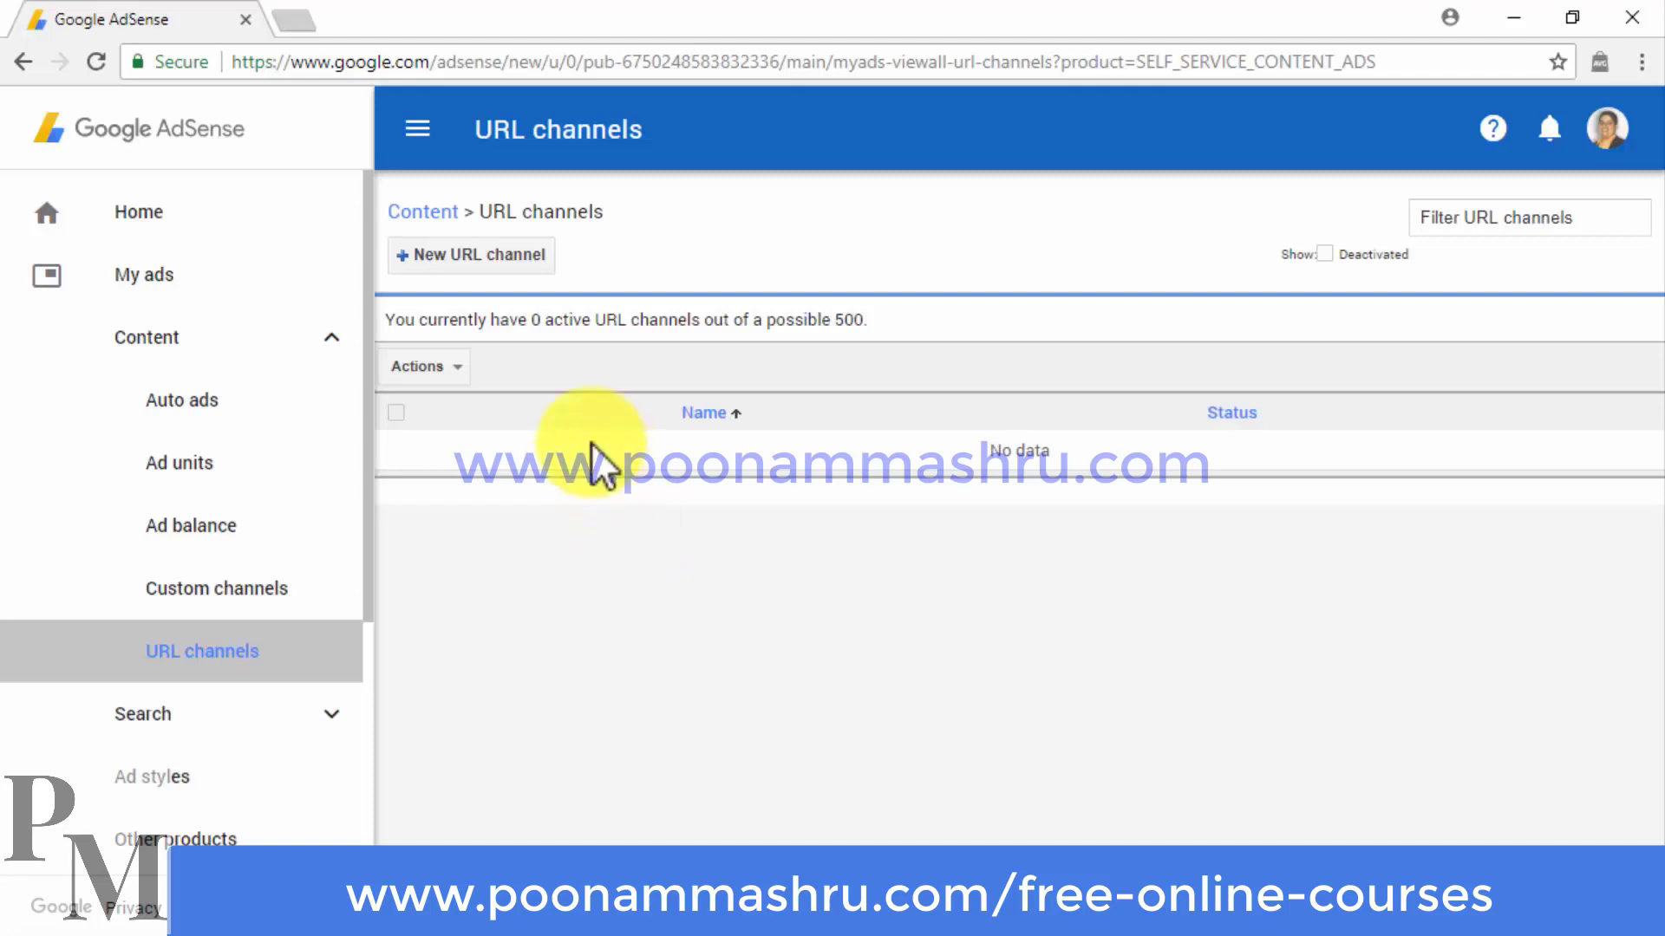
click(487, 254)
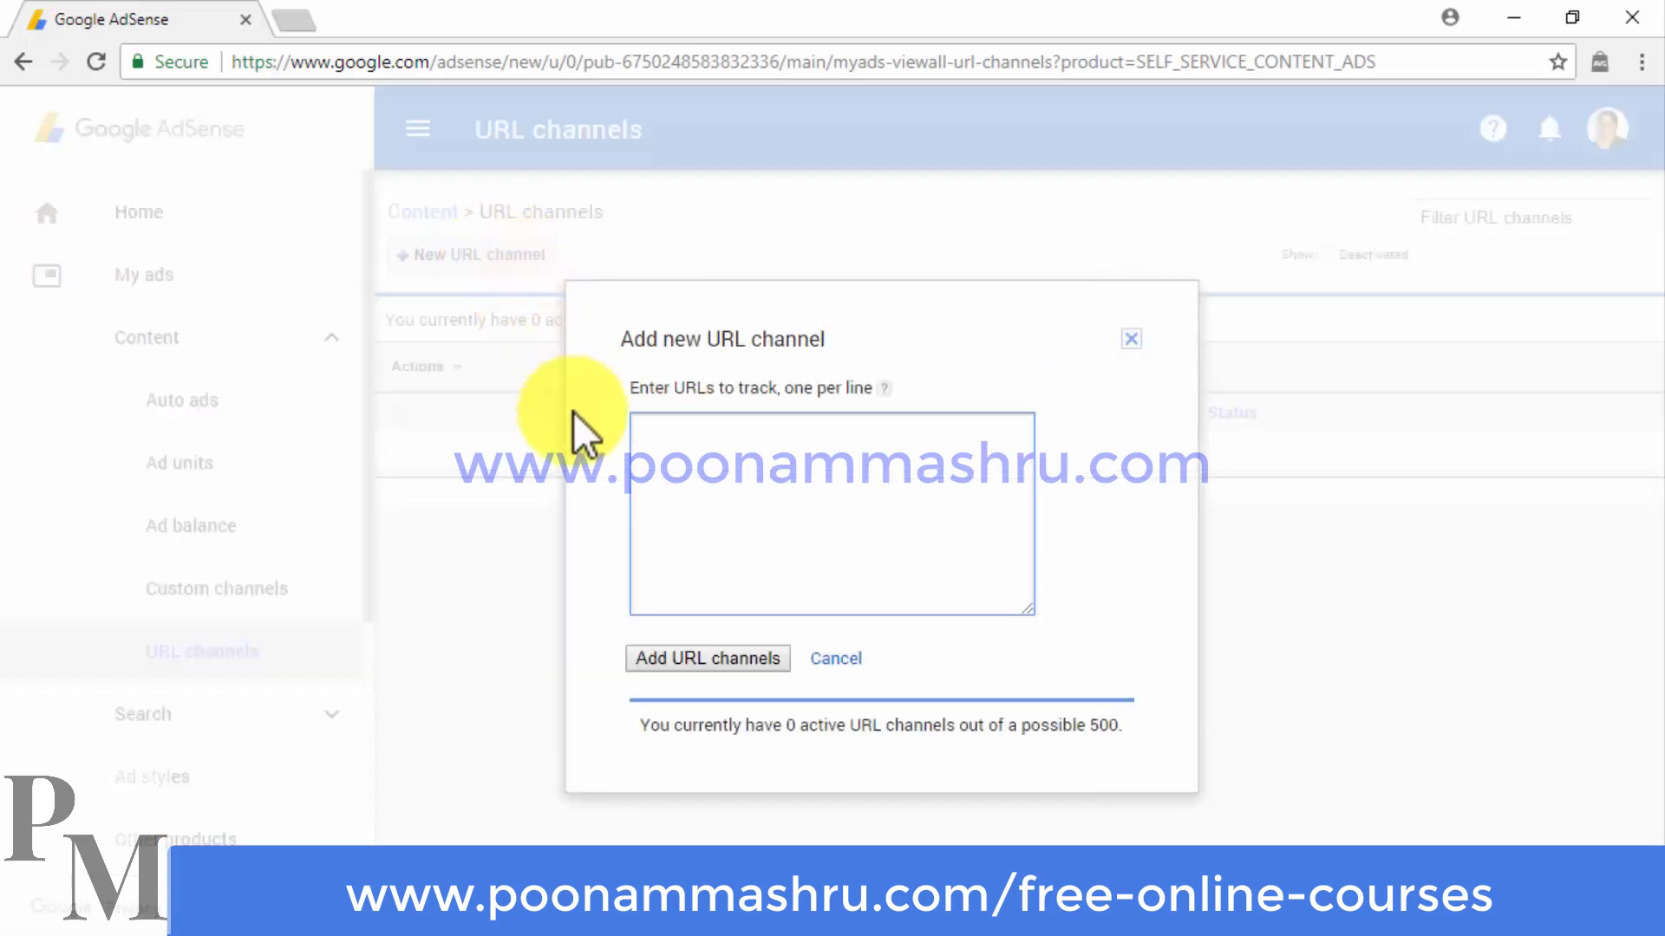
text(abinadisuarez.com)
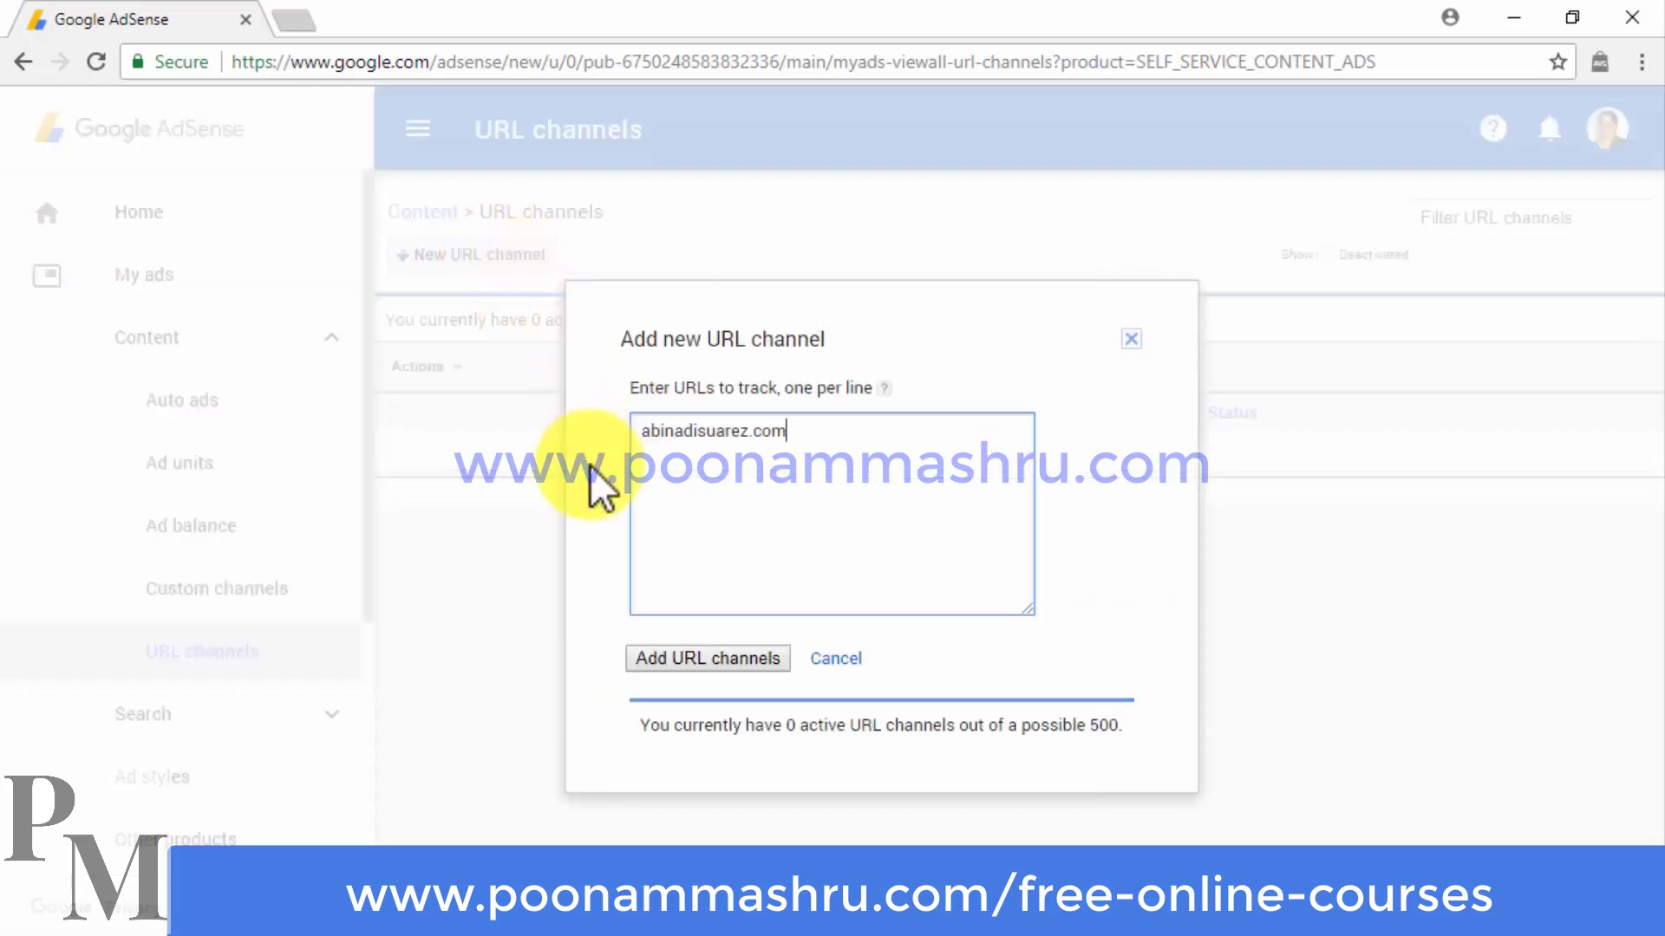
key(Return)
text(diabetescaremadeeasy.com)
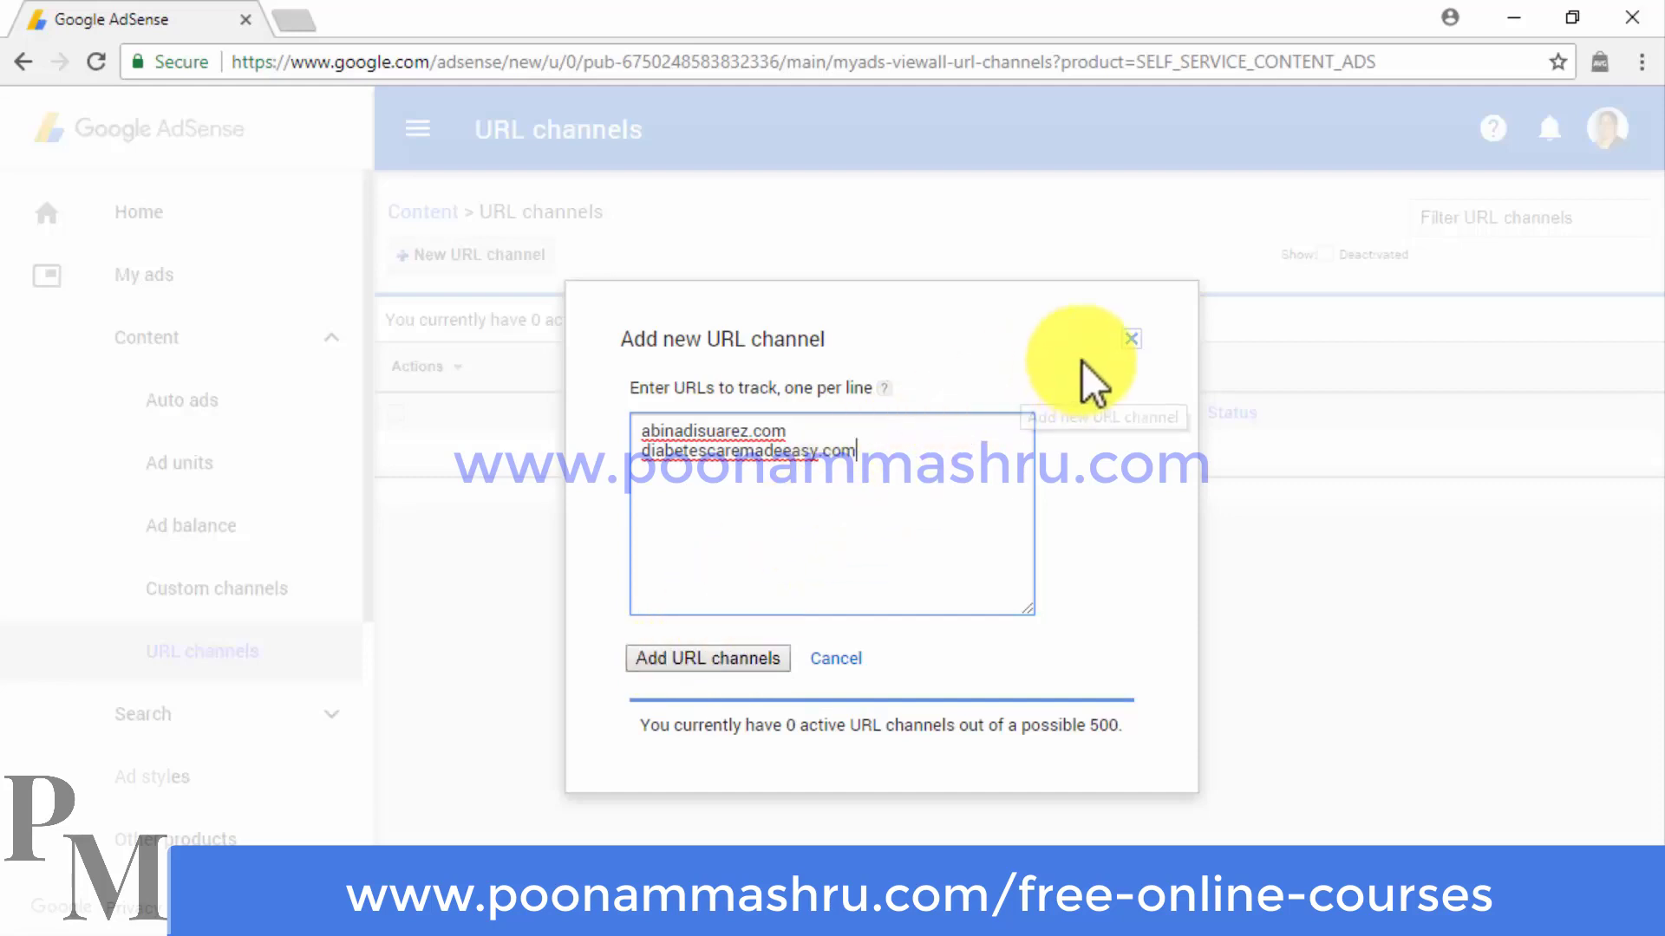
click(1131, 339)
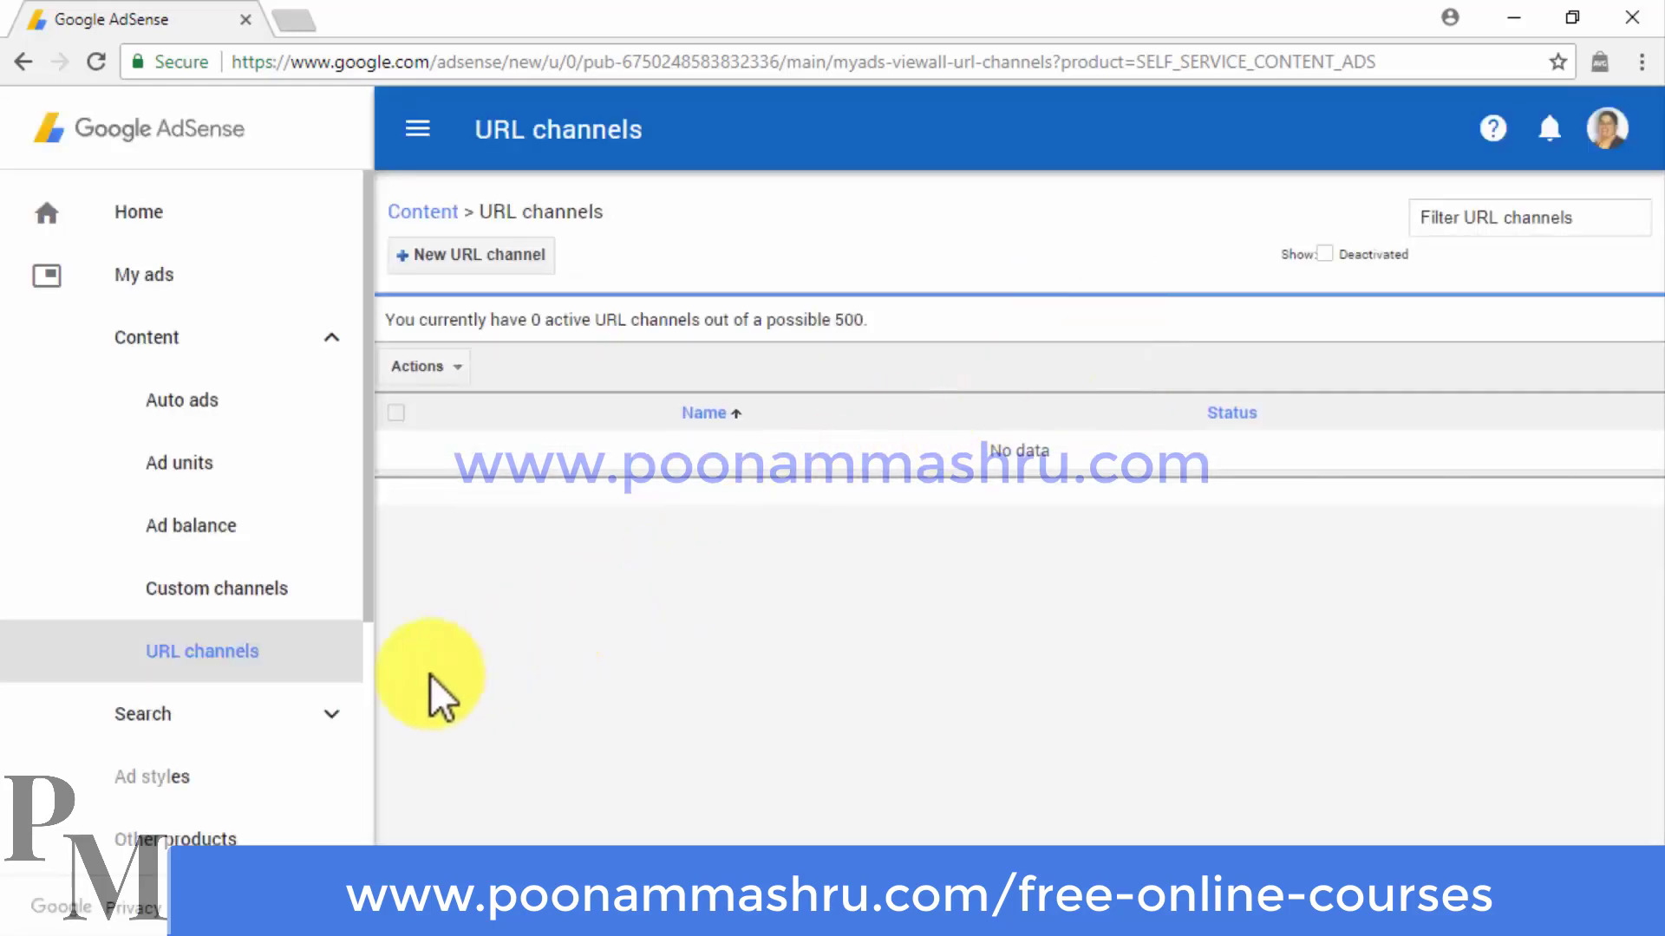
- Look over the Minimalist sample and the new ad style form under Ad styles, cancel the form, and view the Other products page
click(213, 776)
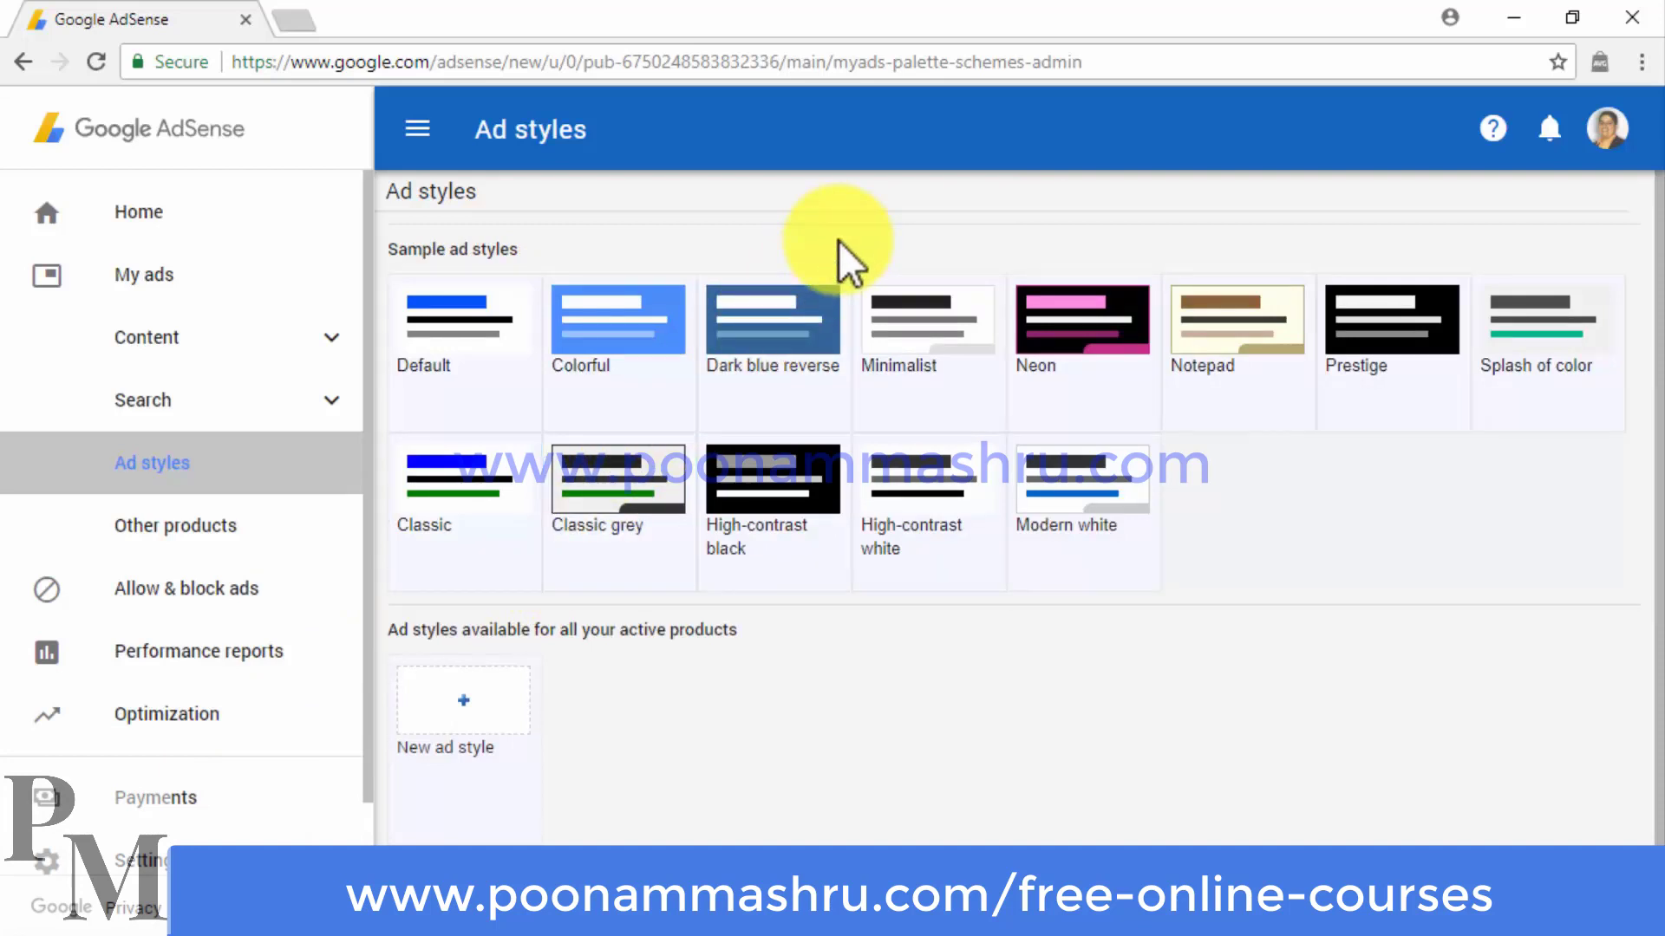
click(884, 317)
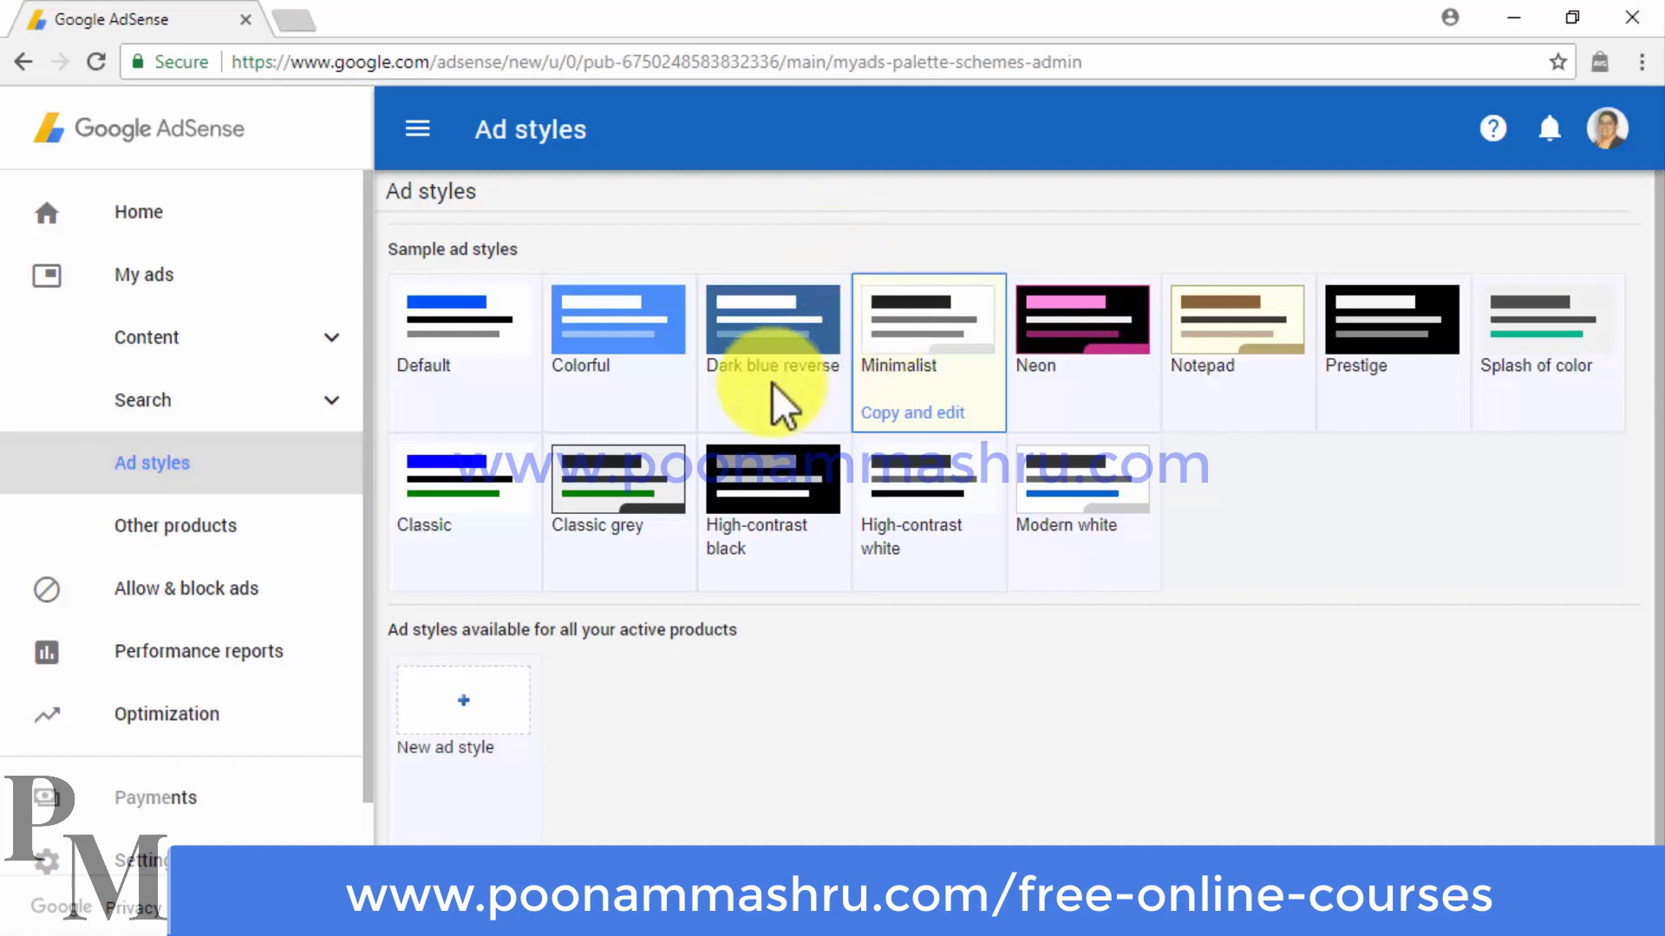
click(498, 694)
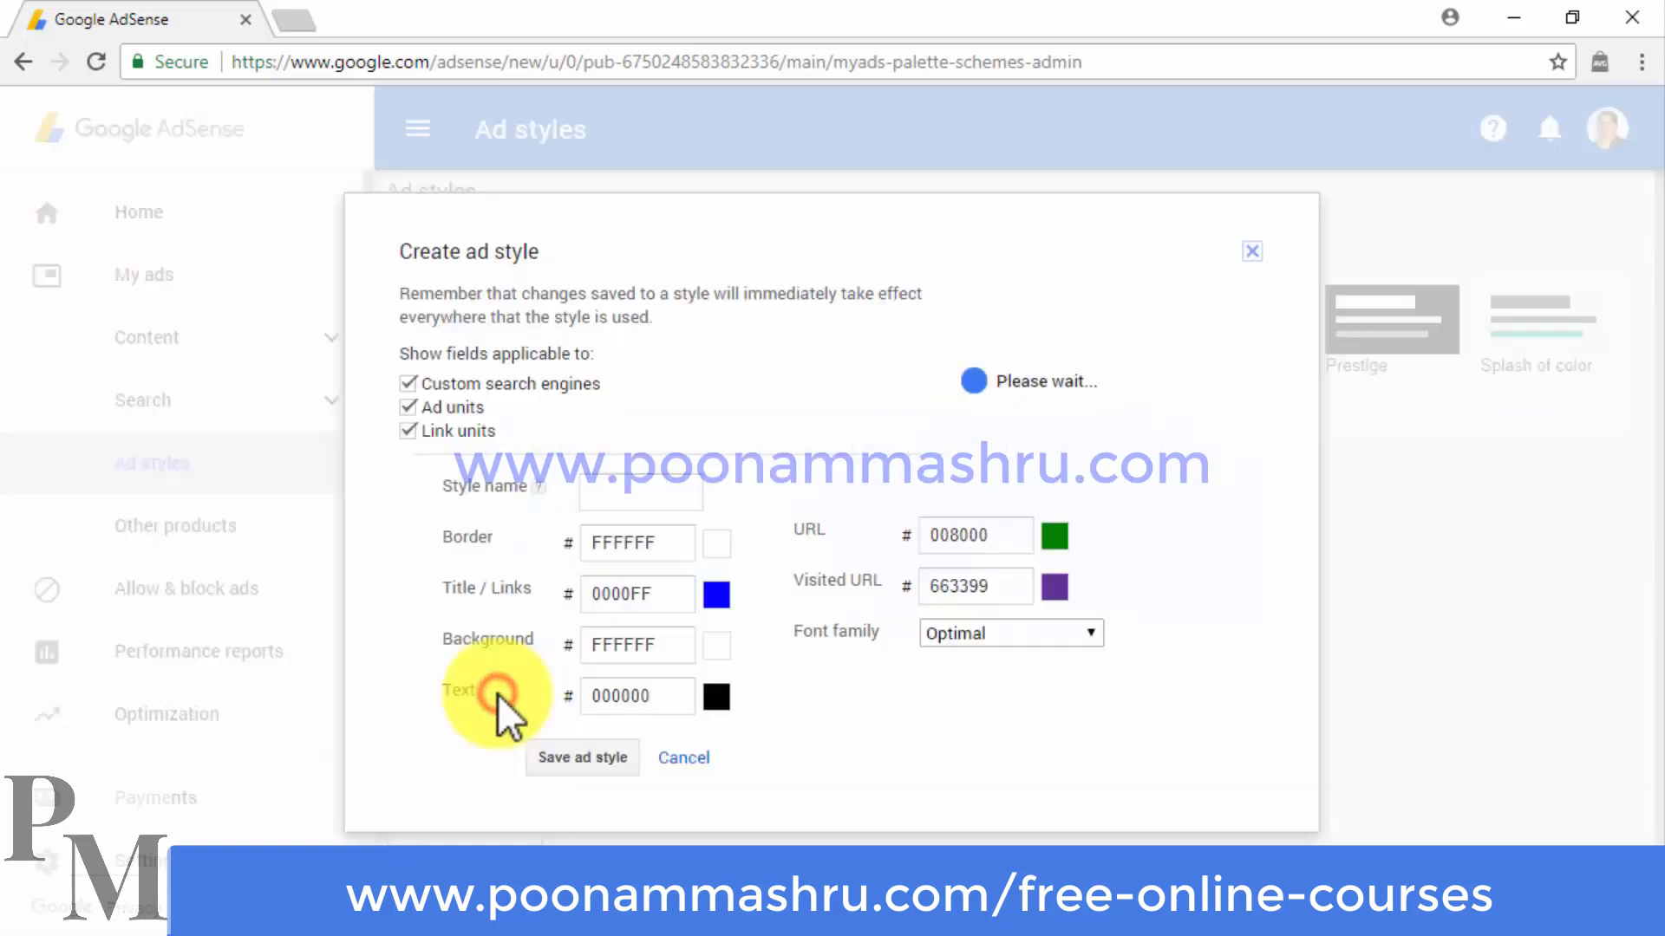
click(669, 760)
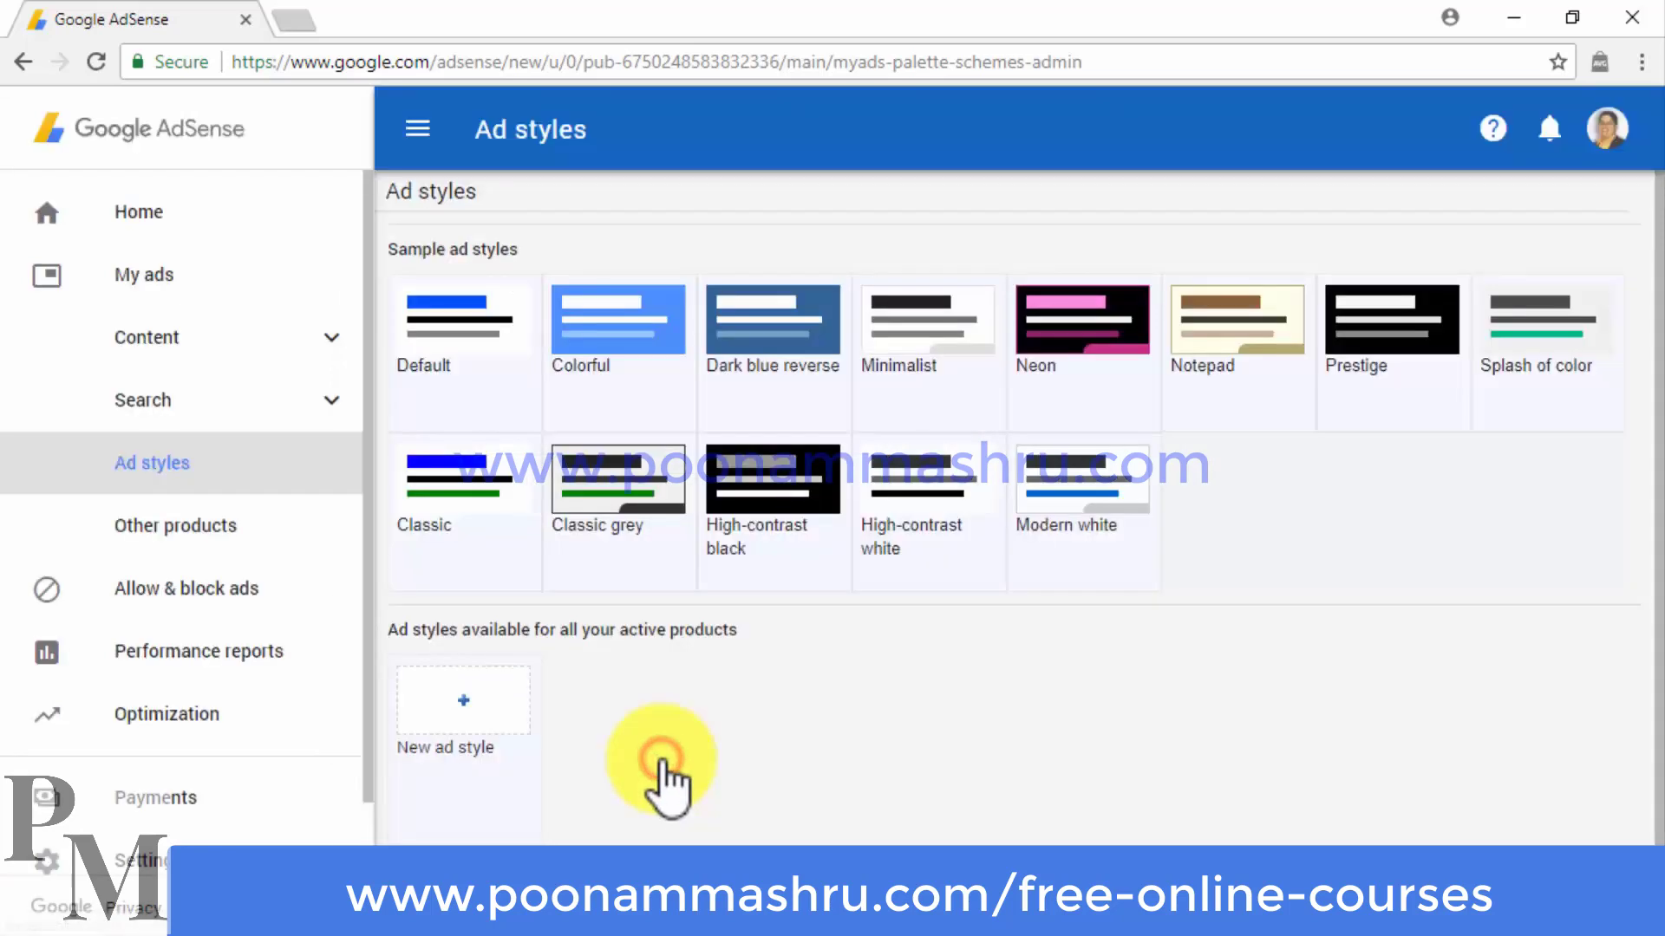
click(276, 534)
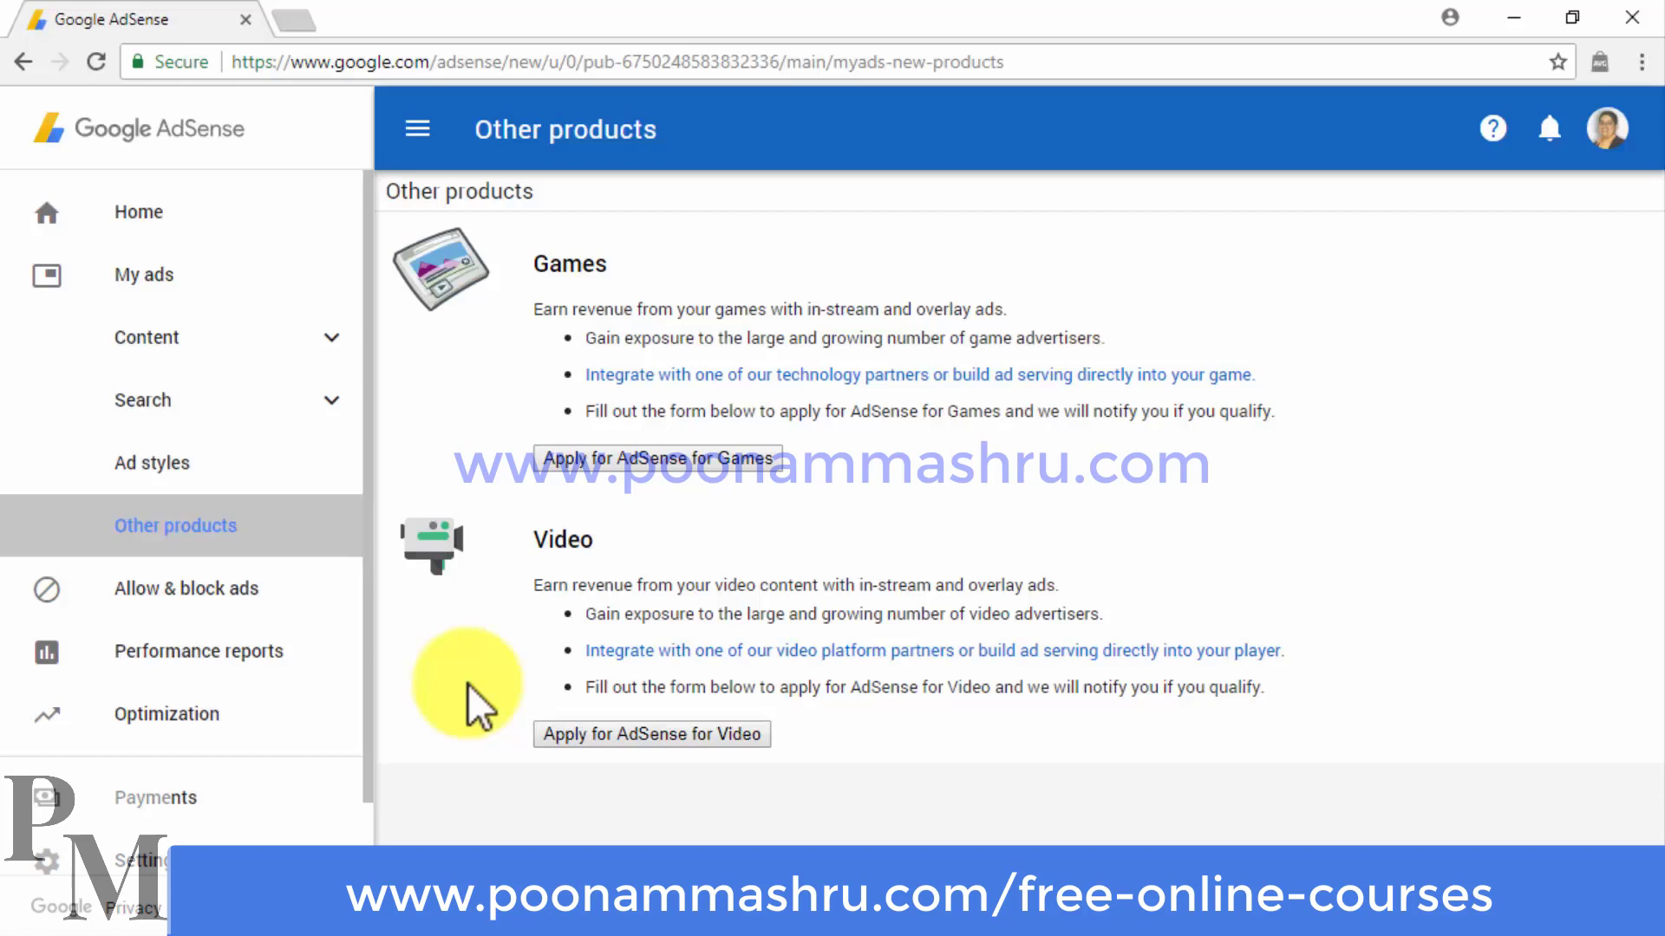
- Examine the unreviewed, reviewed and blocked ads in the Ad review center of Allow & block ads
click(347, 588)
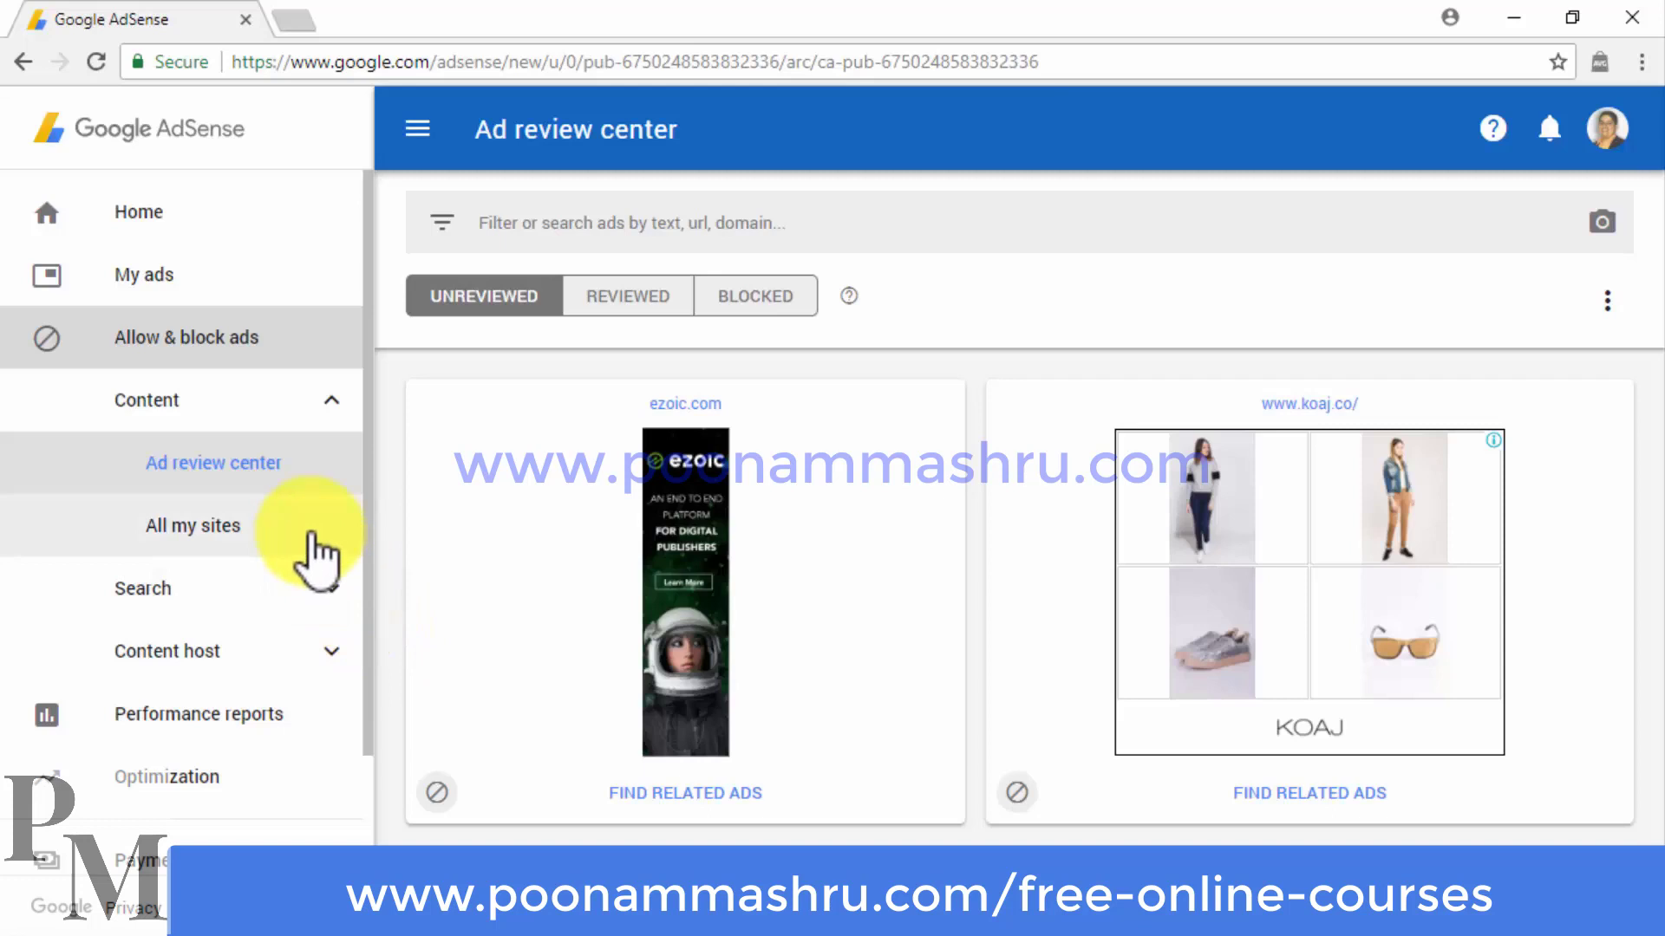
click(289, 476)
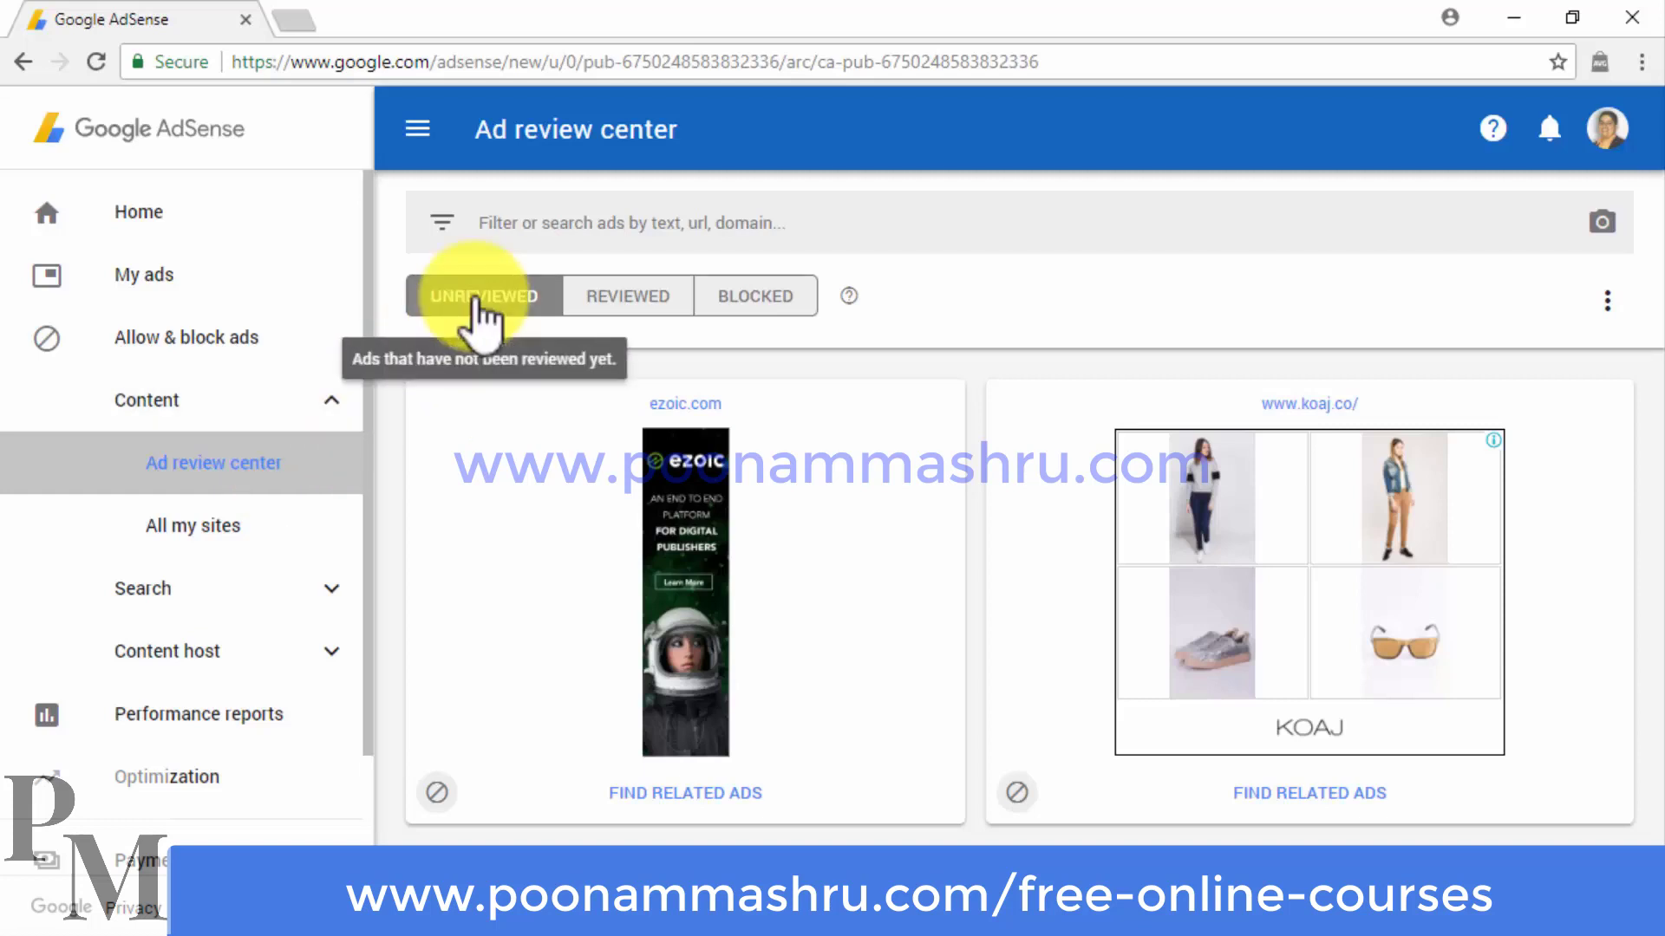
mouse_move(571, 478)
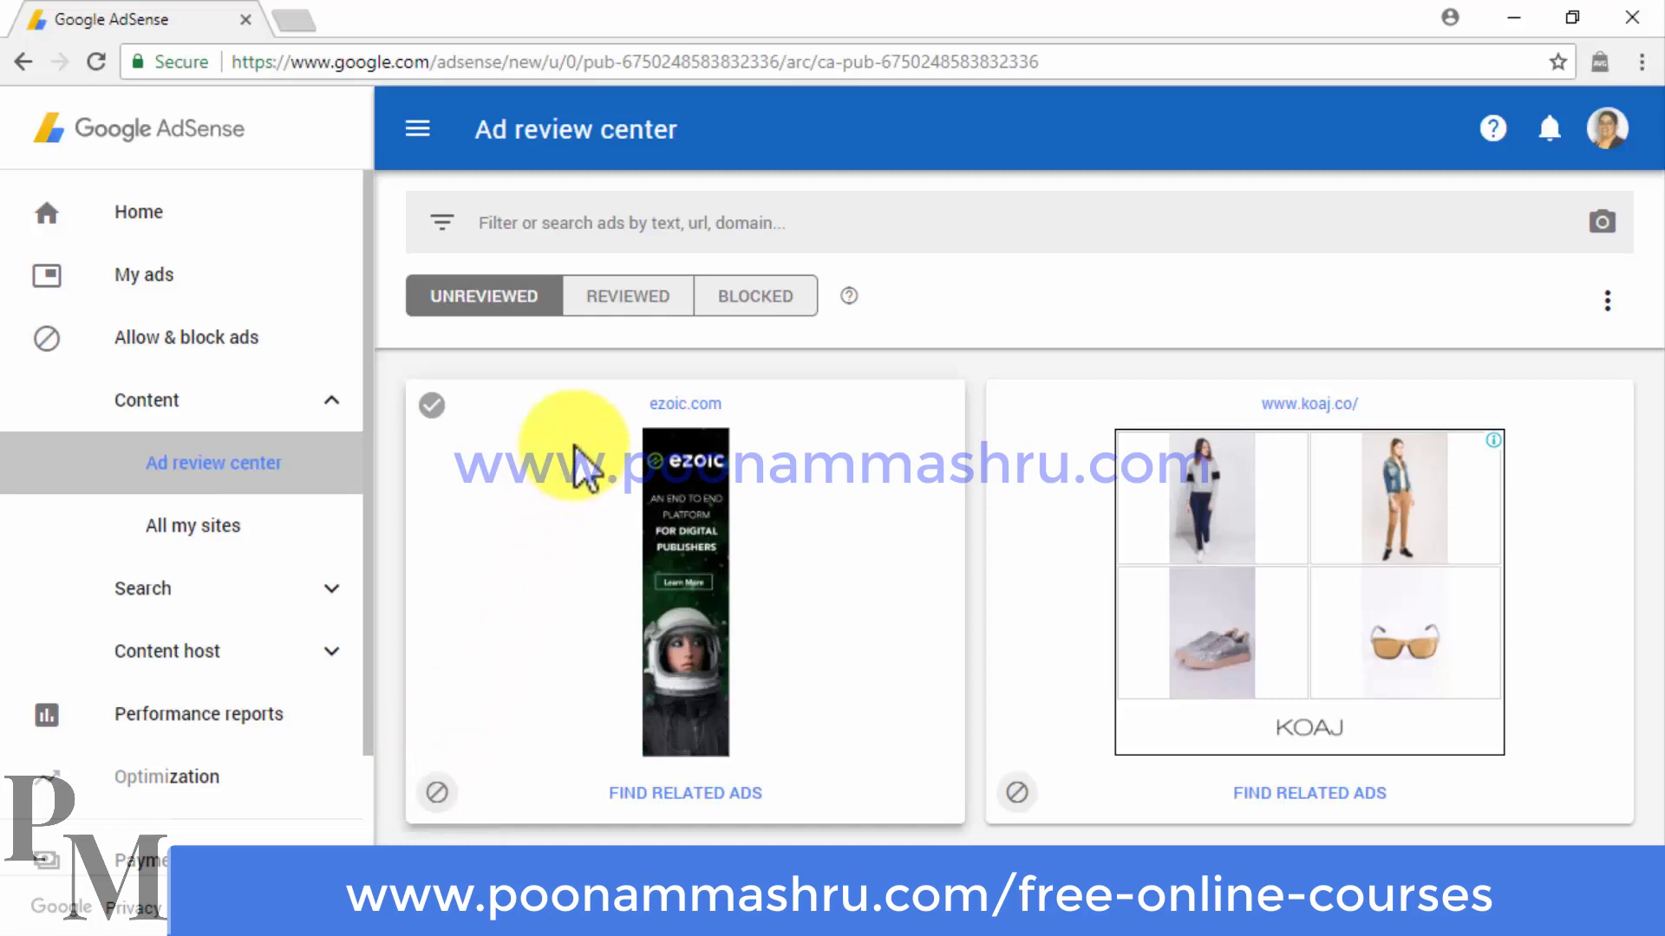
click(659, 299)
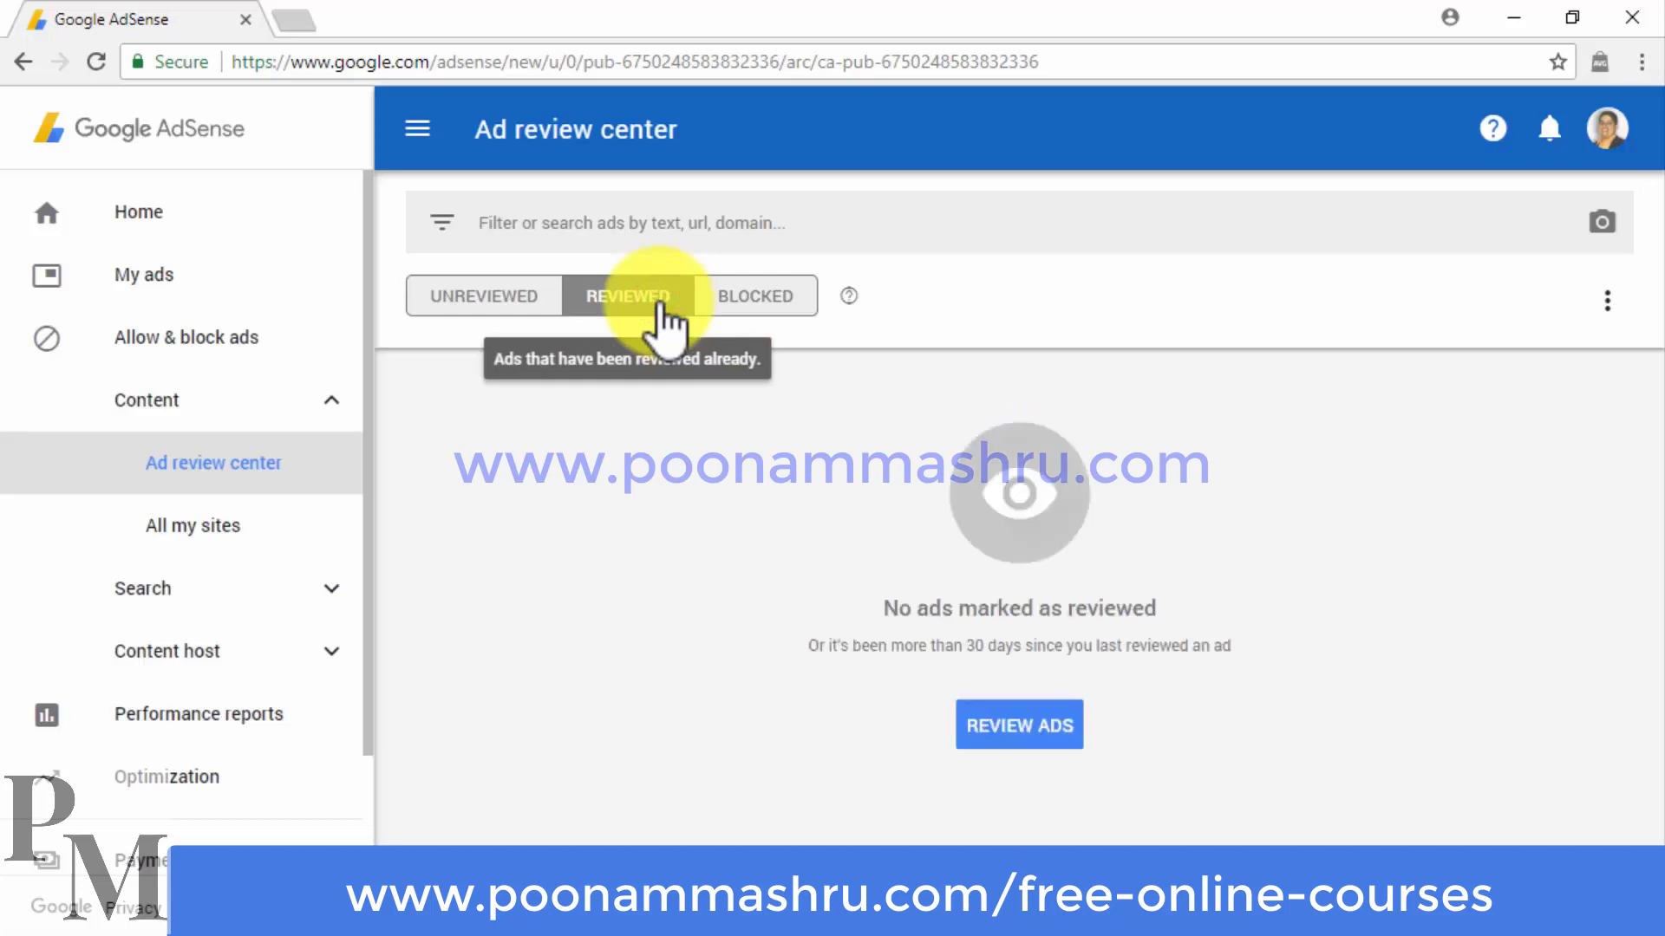
click(739, 307)
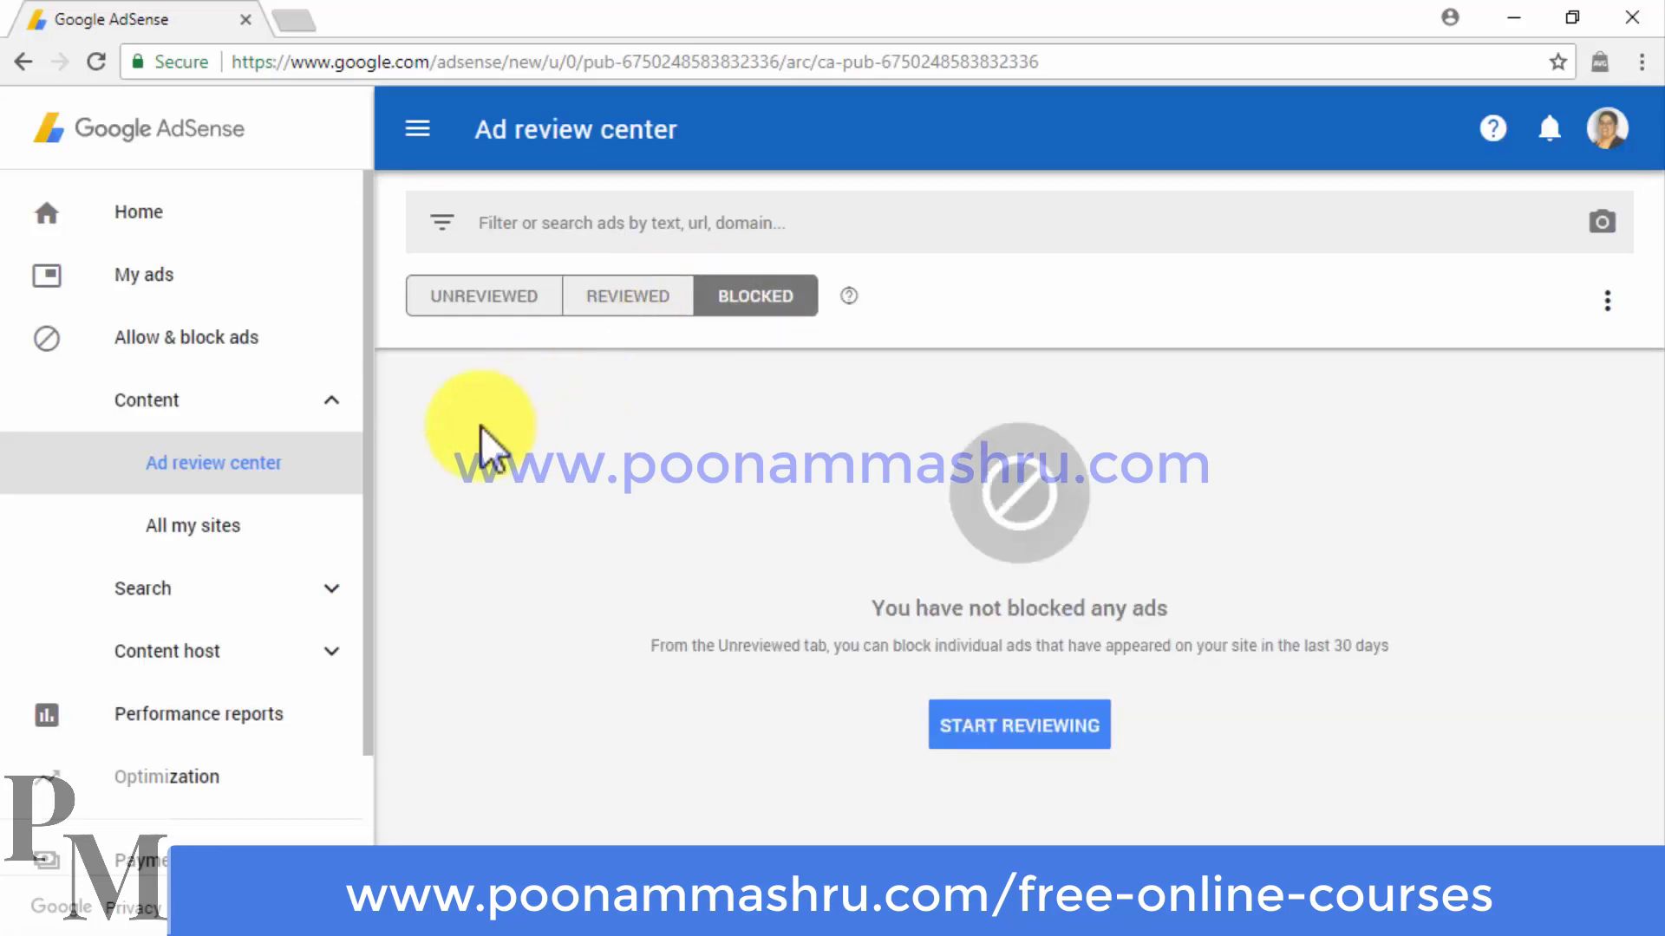
- Review the blocking options for all sites, covering advertiser URLs and general categories
click(282, 536)
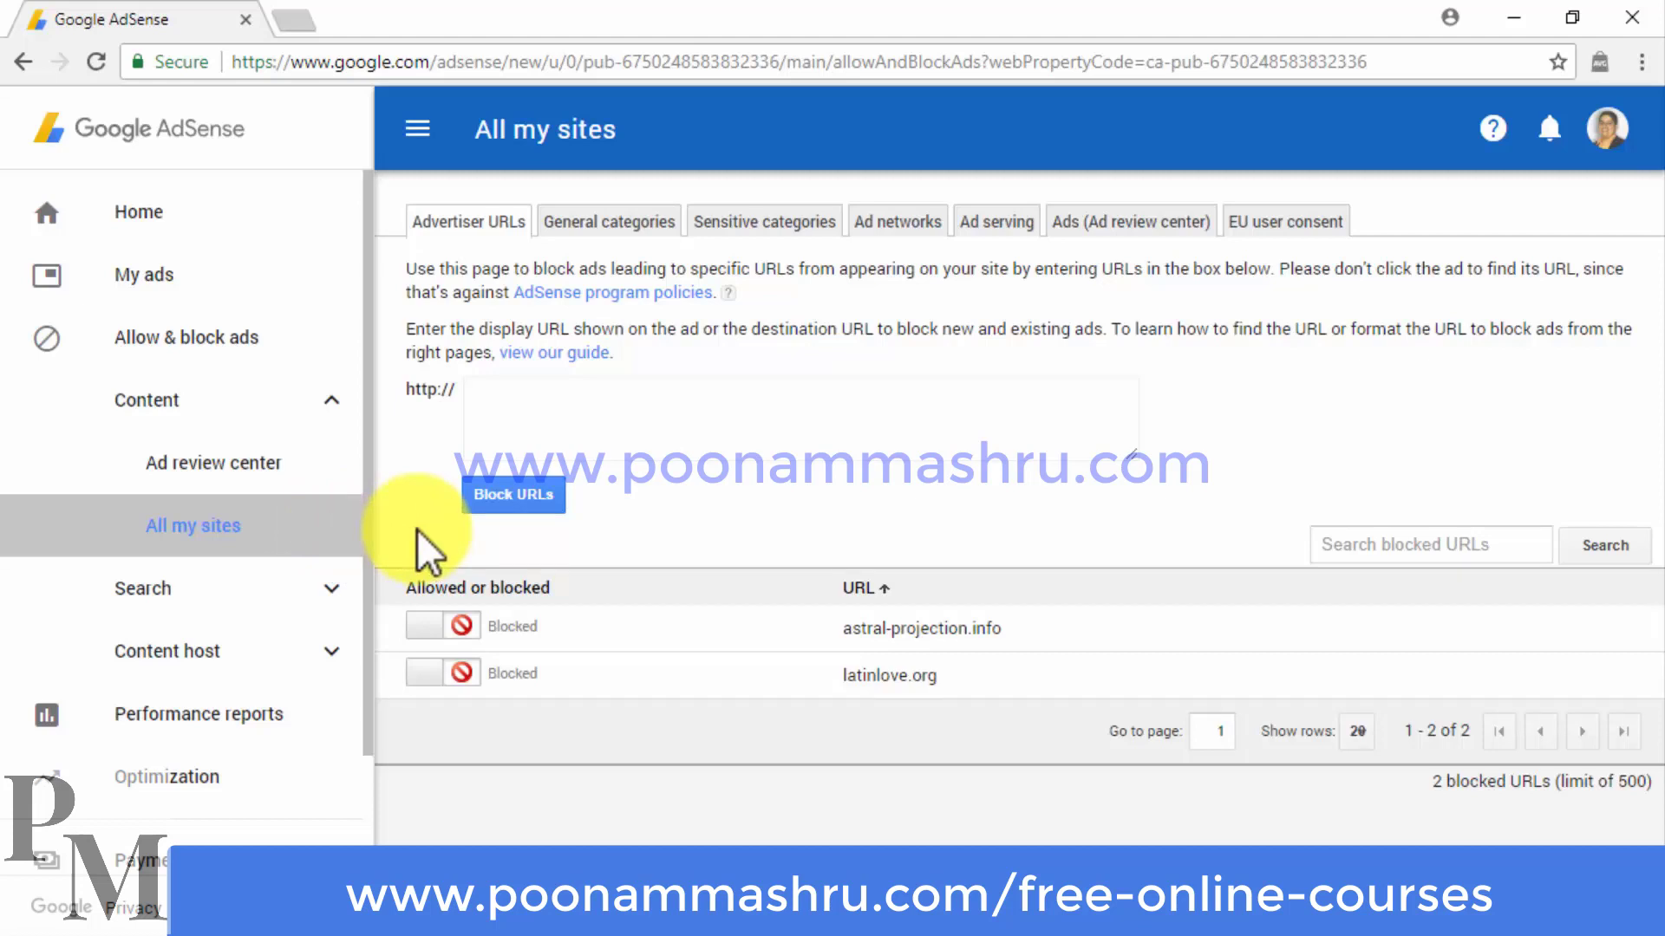
click(540, 417)
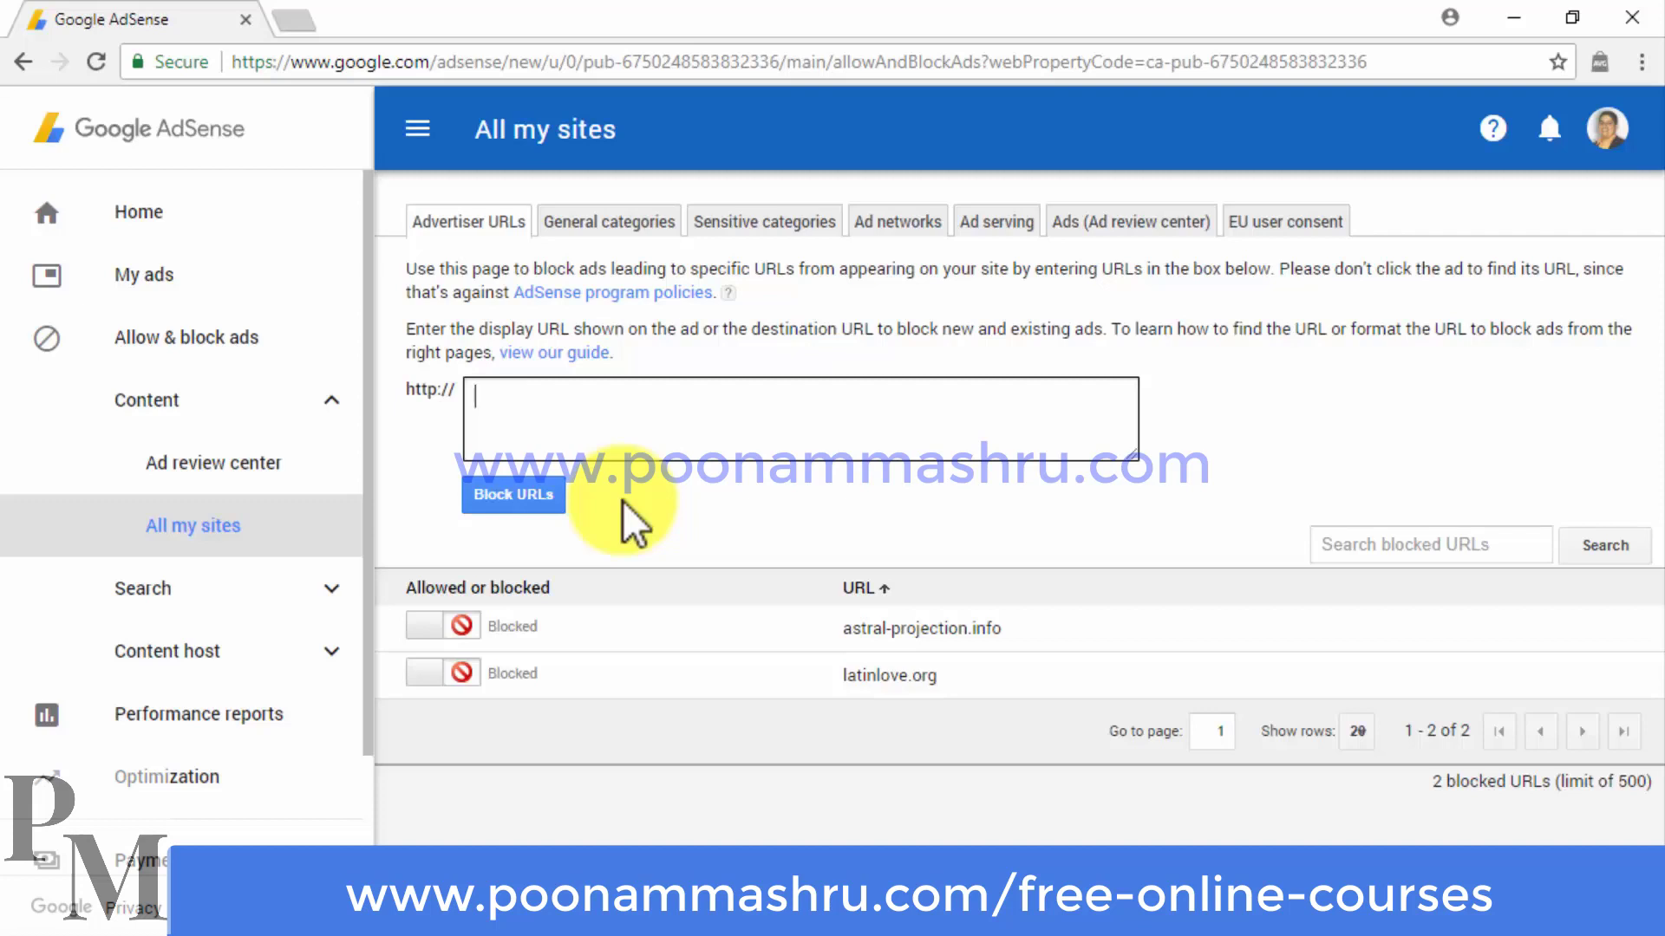
click(609, 227)
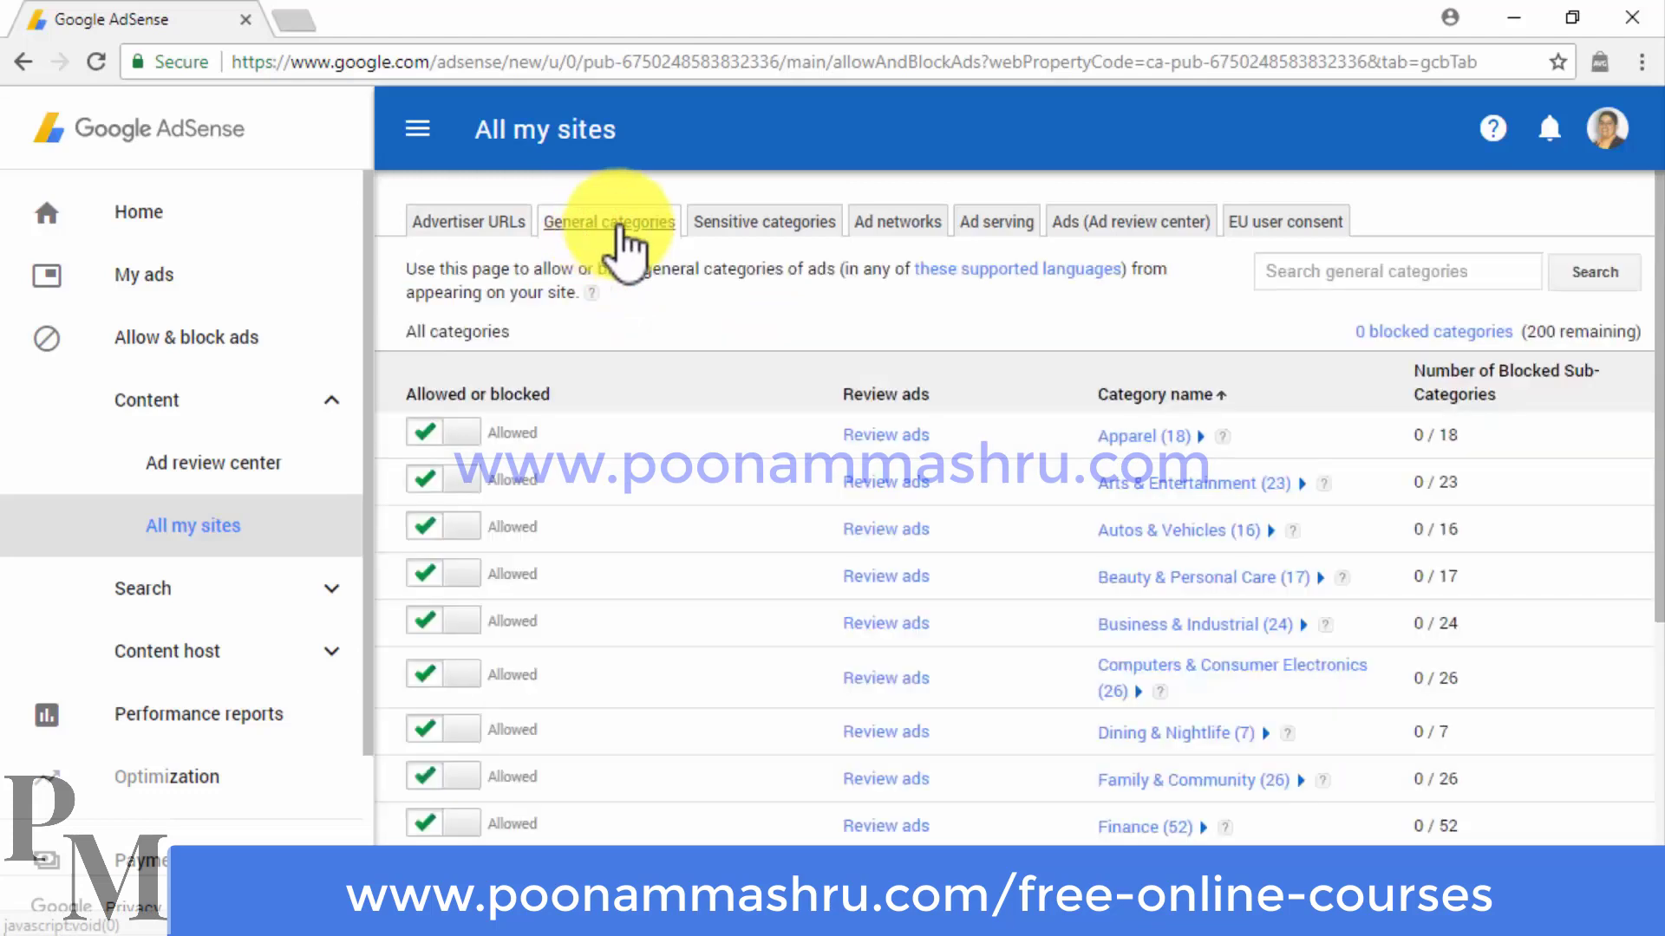
- Review the sensitive categories, ad networks, ad serving, Ad review center and EU user consent settings for all sites
click(735, 226)
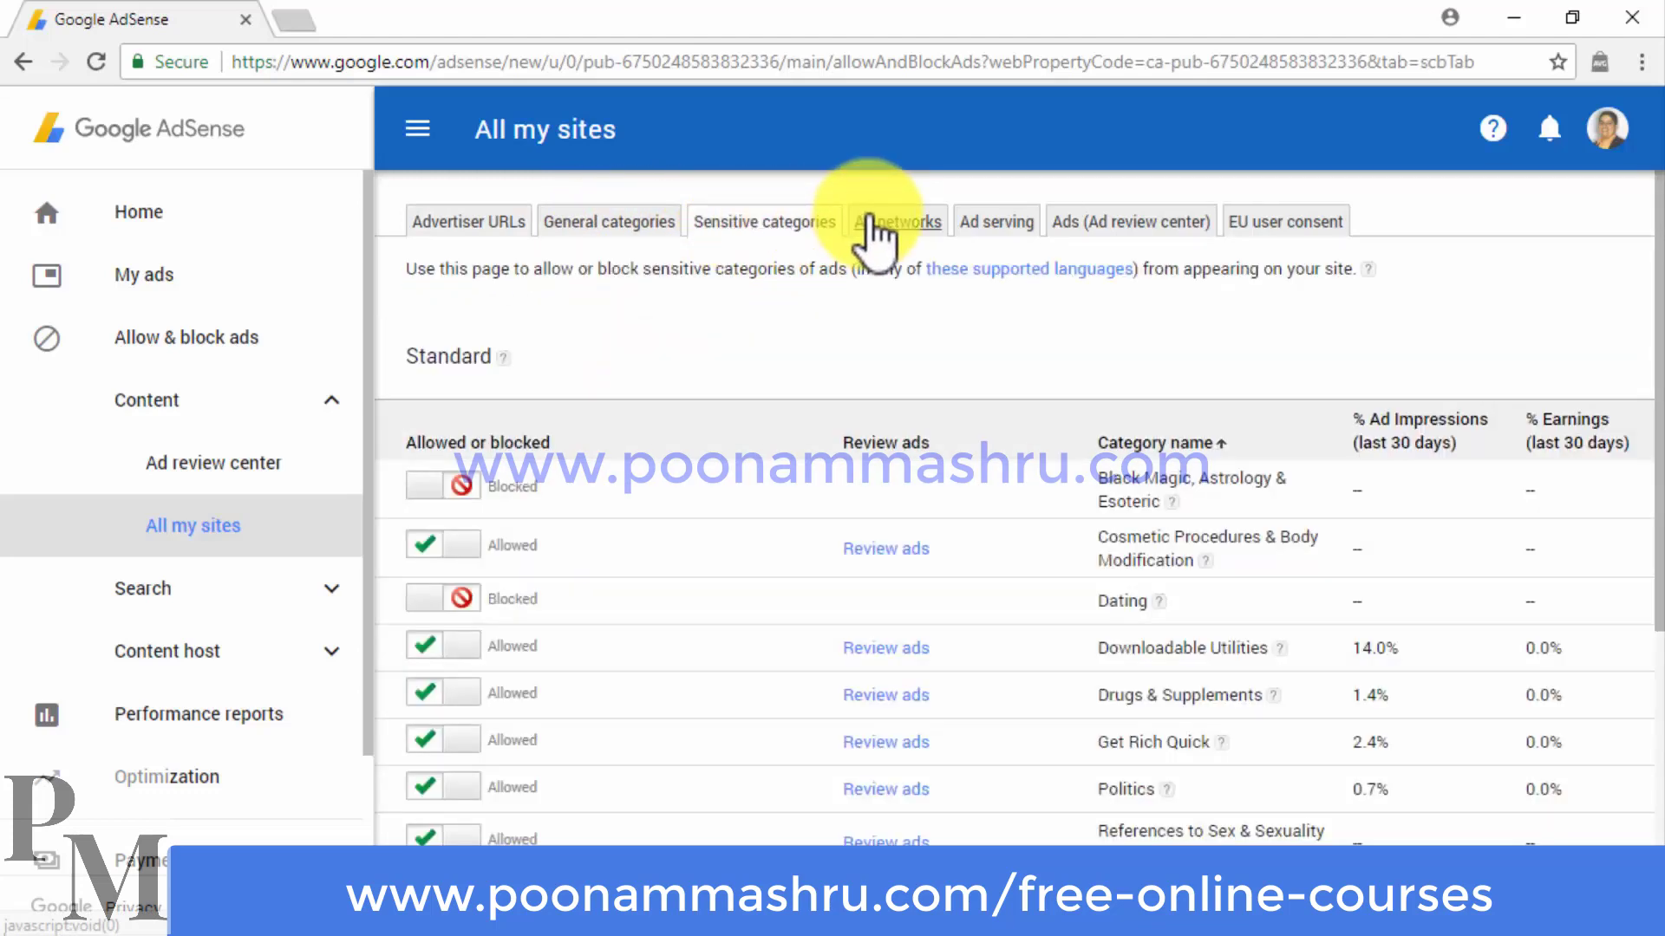
click(872, 221)
click(975, 228)
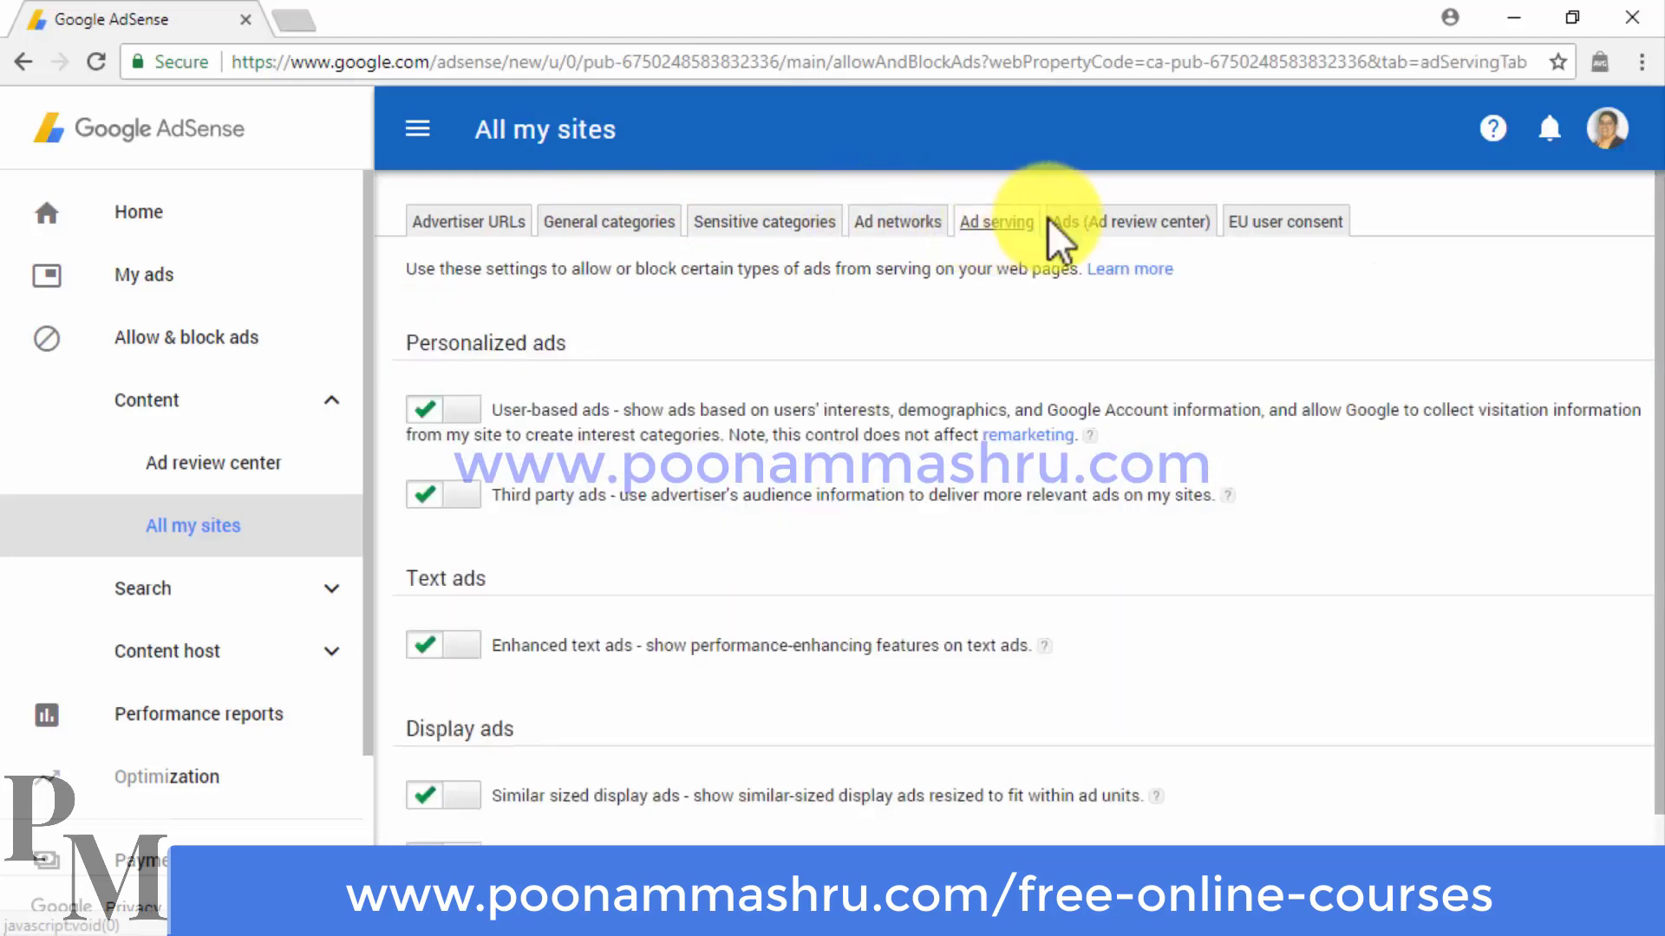
click(1085, 229)
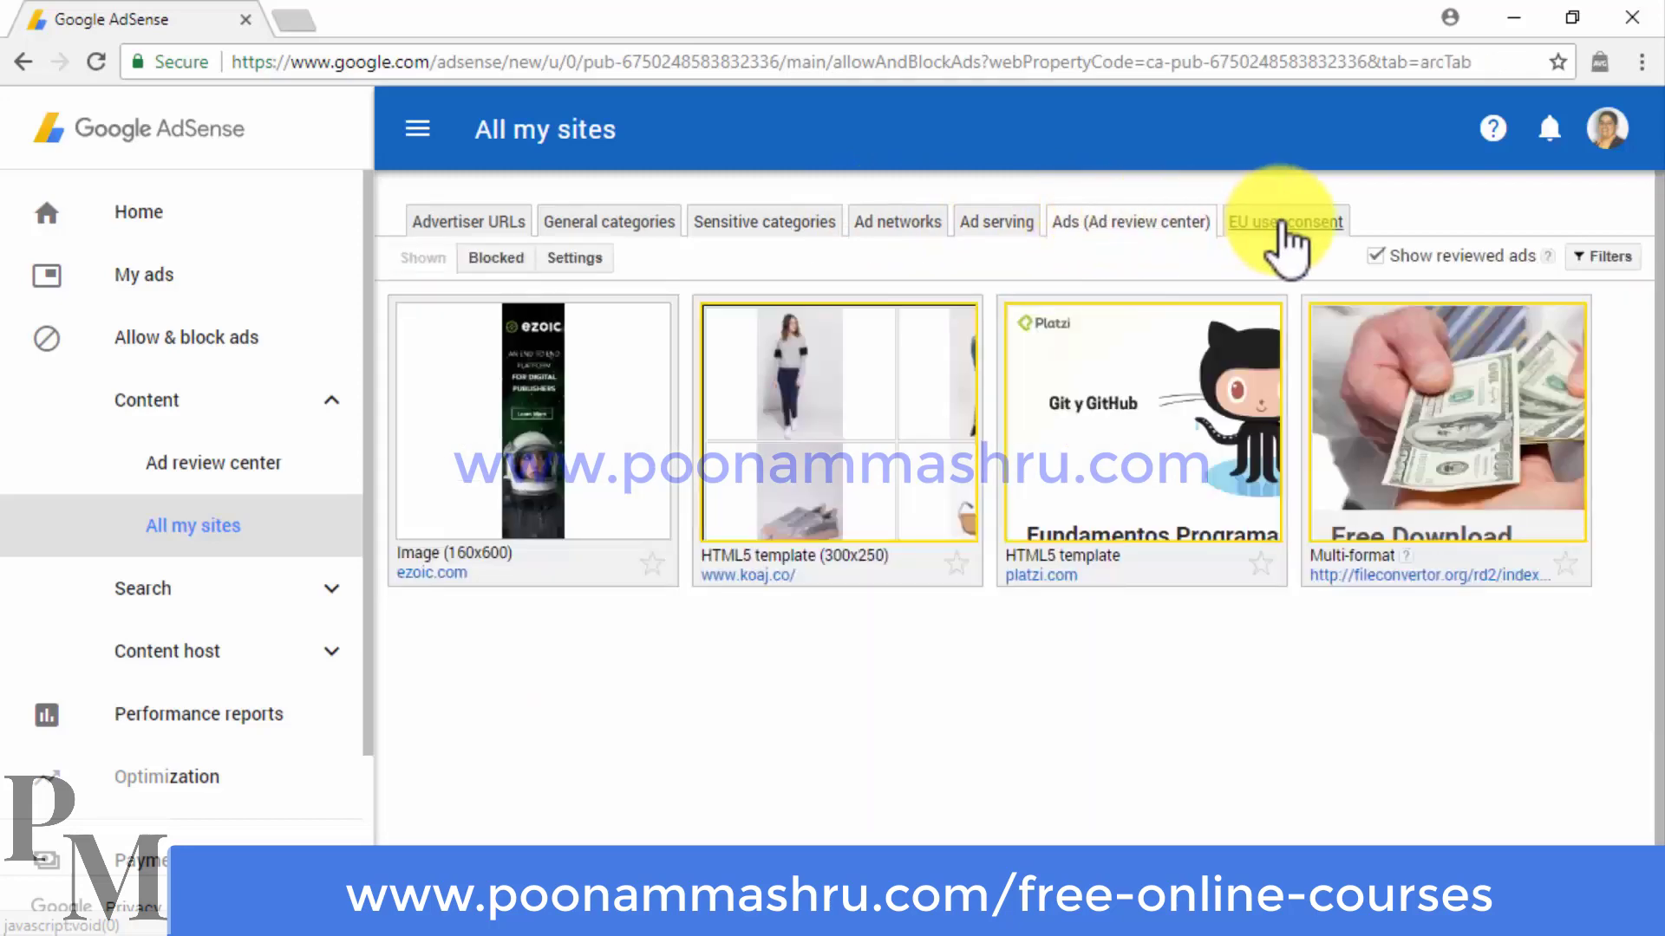
click(1287, 227)
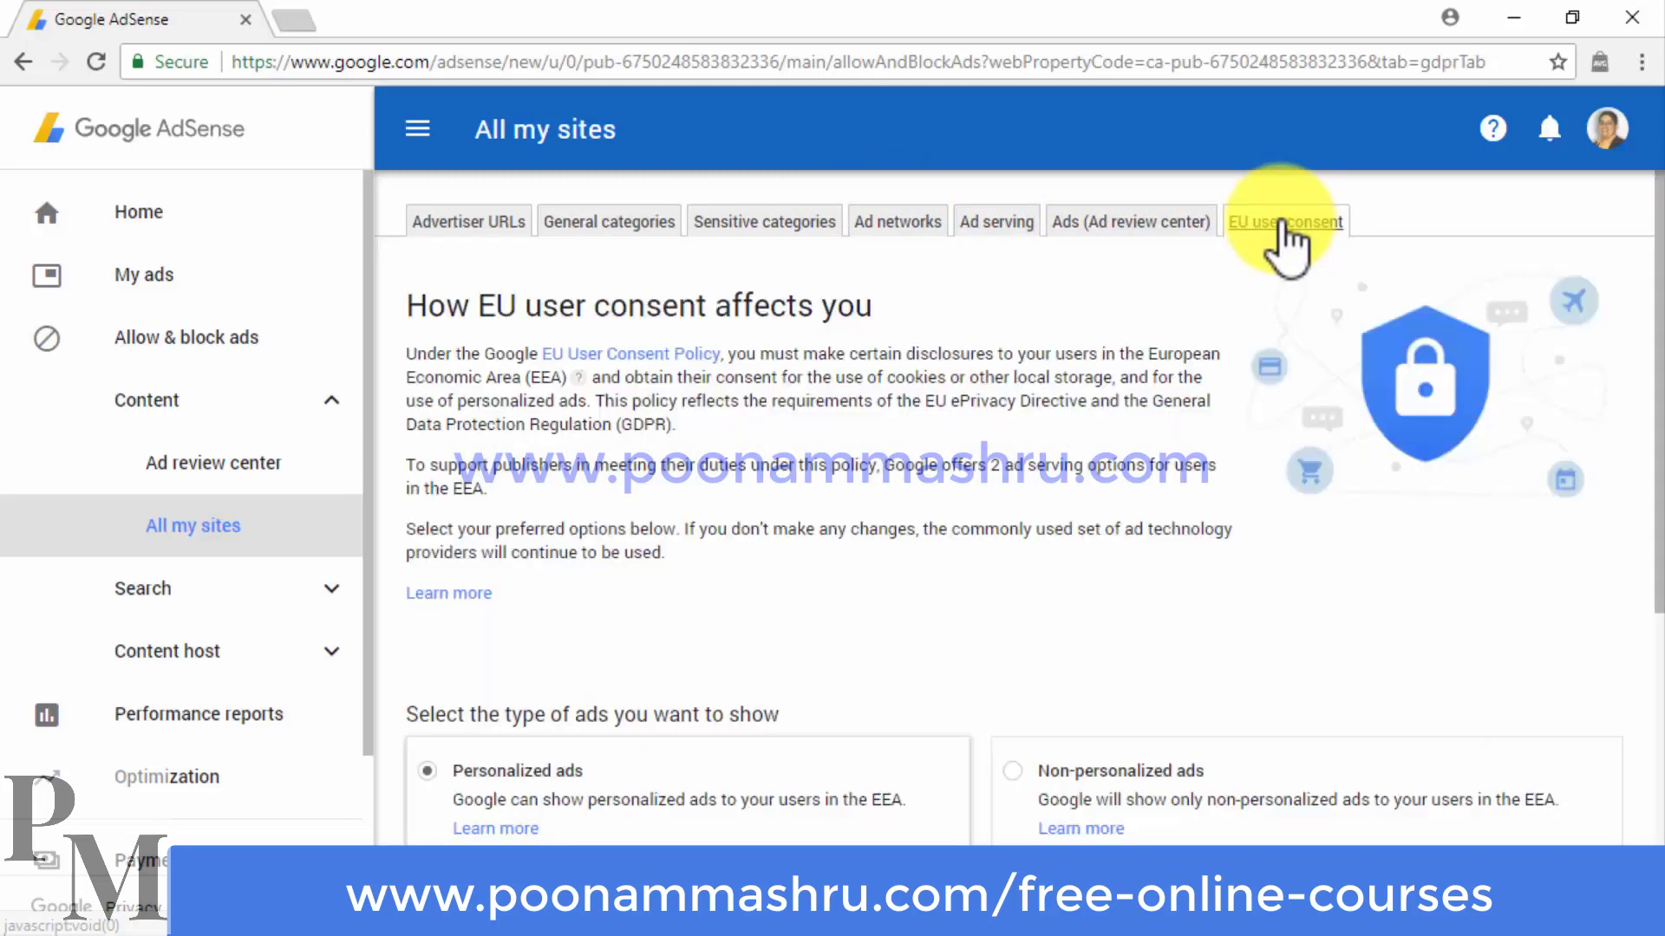
- Look through the My reports group under Performance reports, covering the default report and the Manage reports page
click(322, 735)
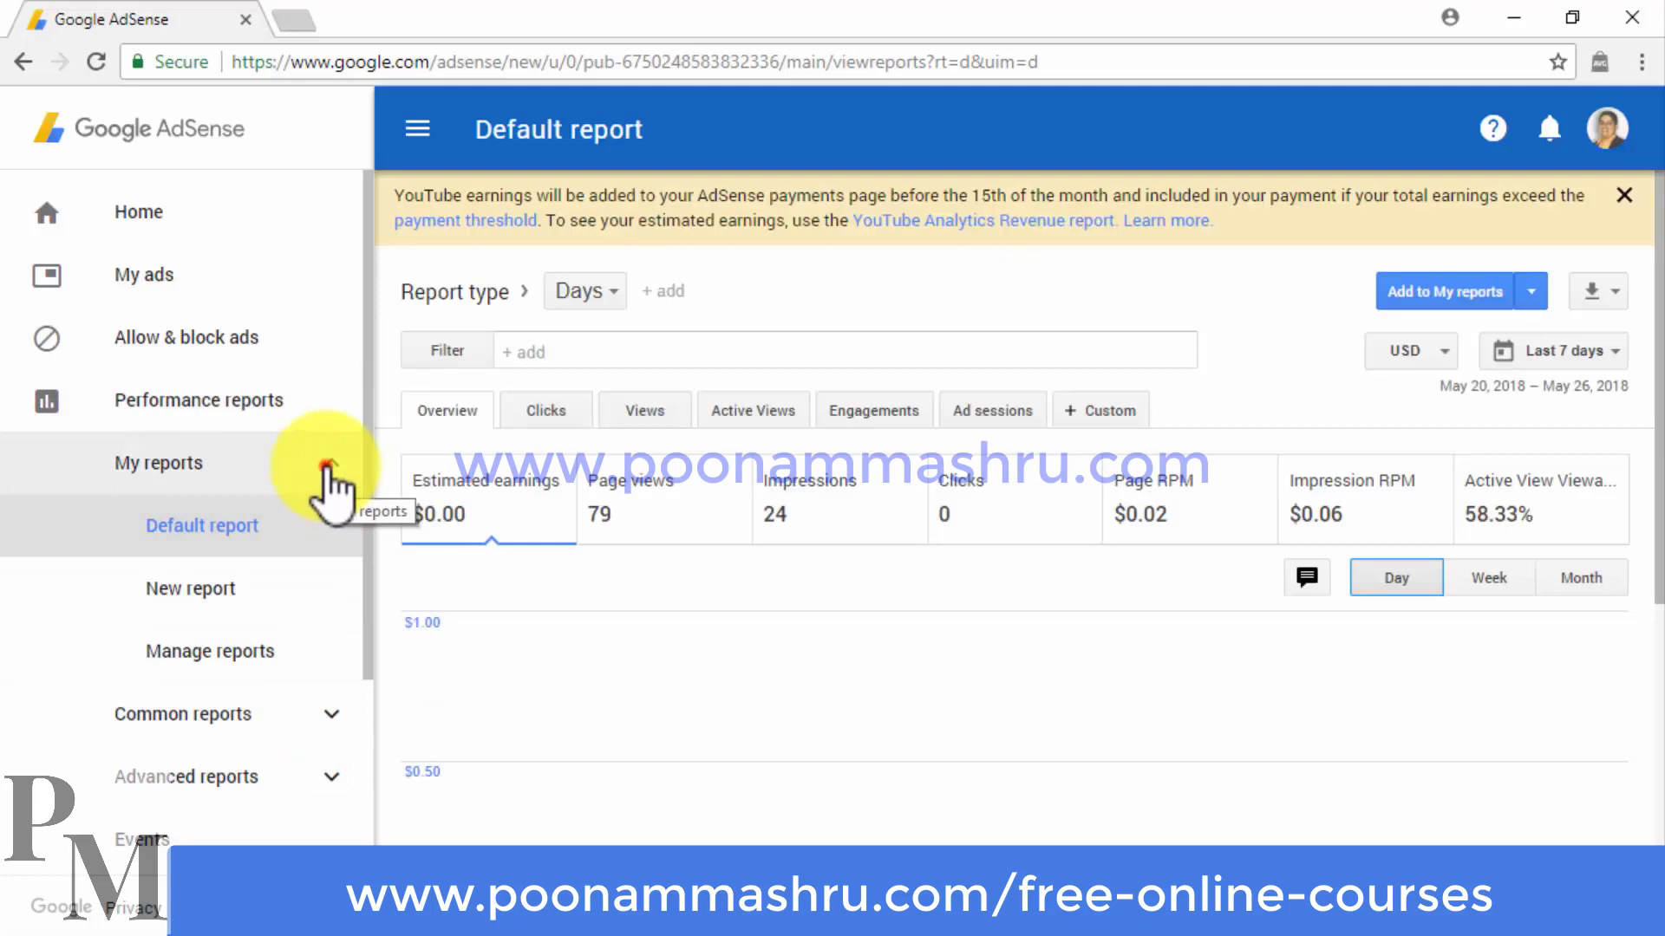
click(331, 468)
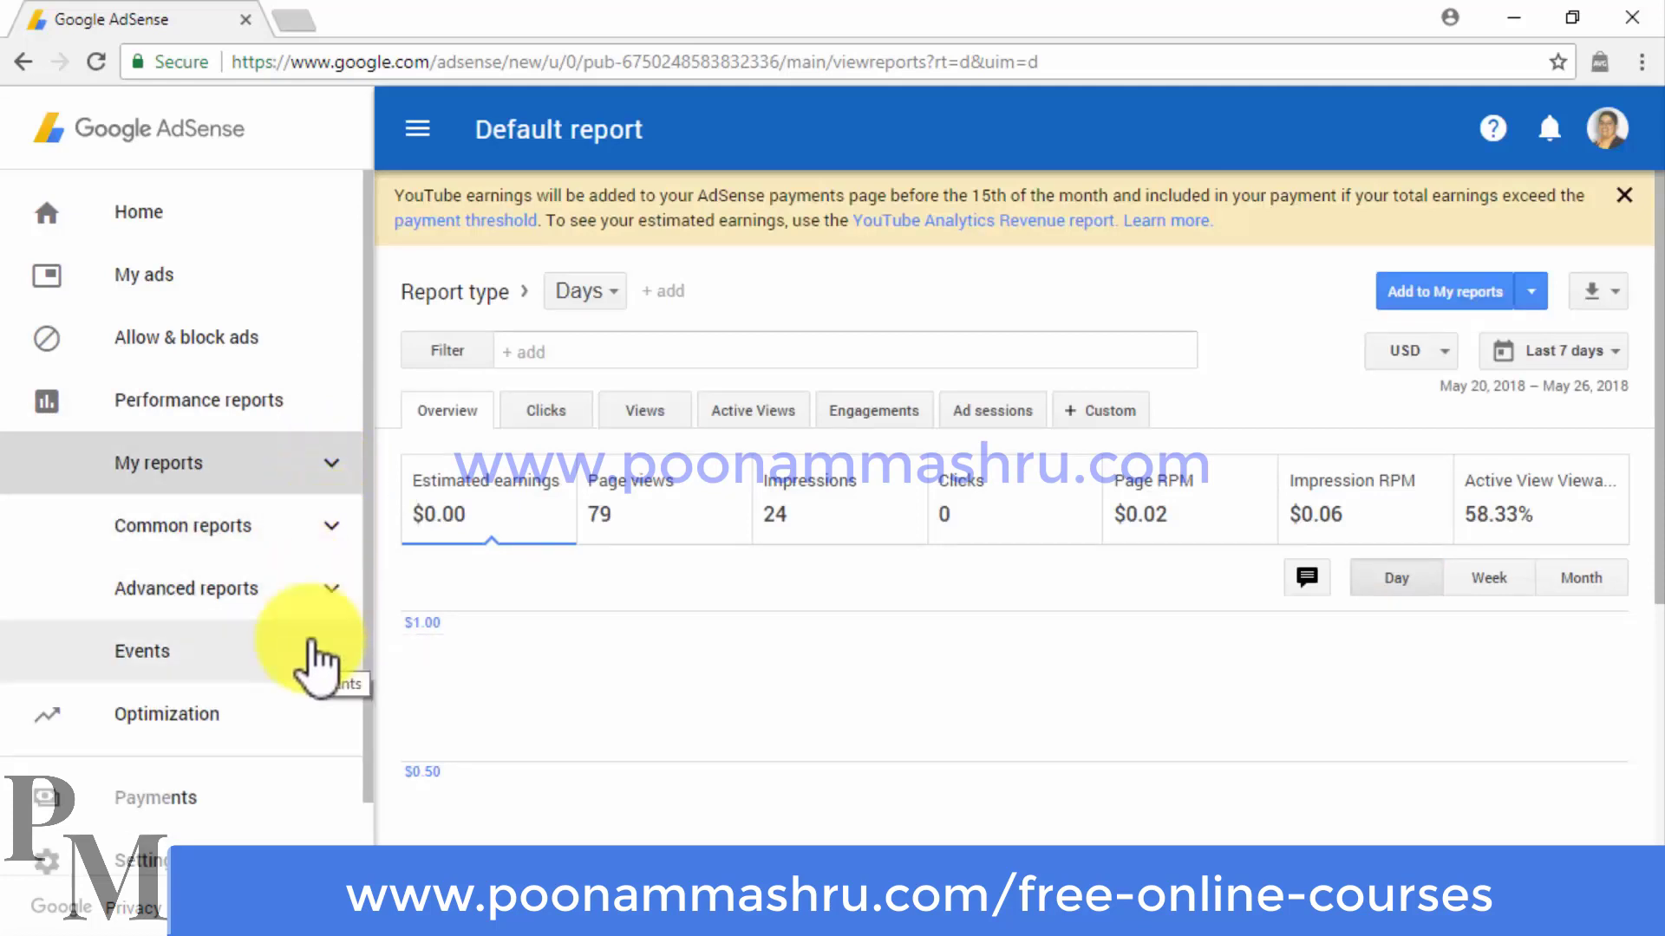
click(315, 464)
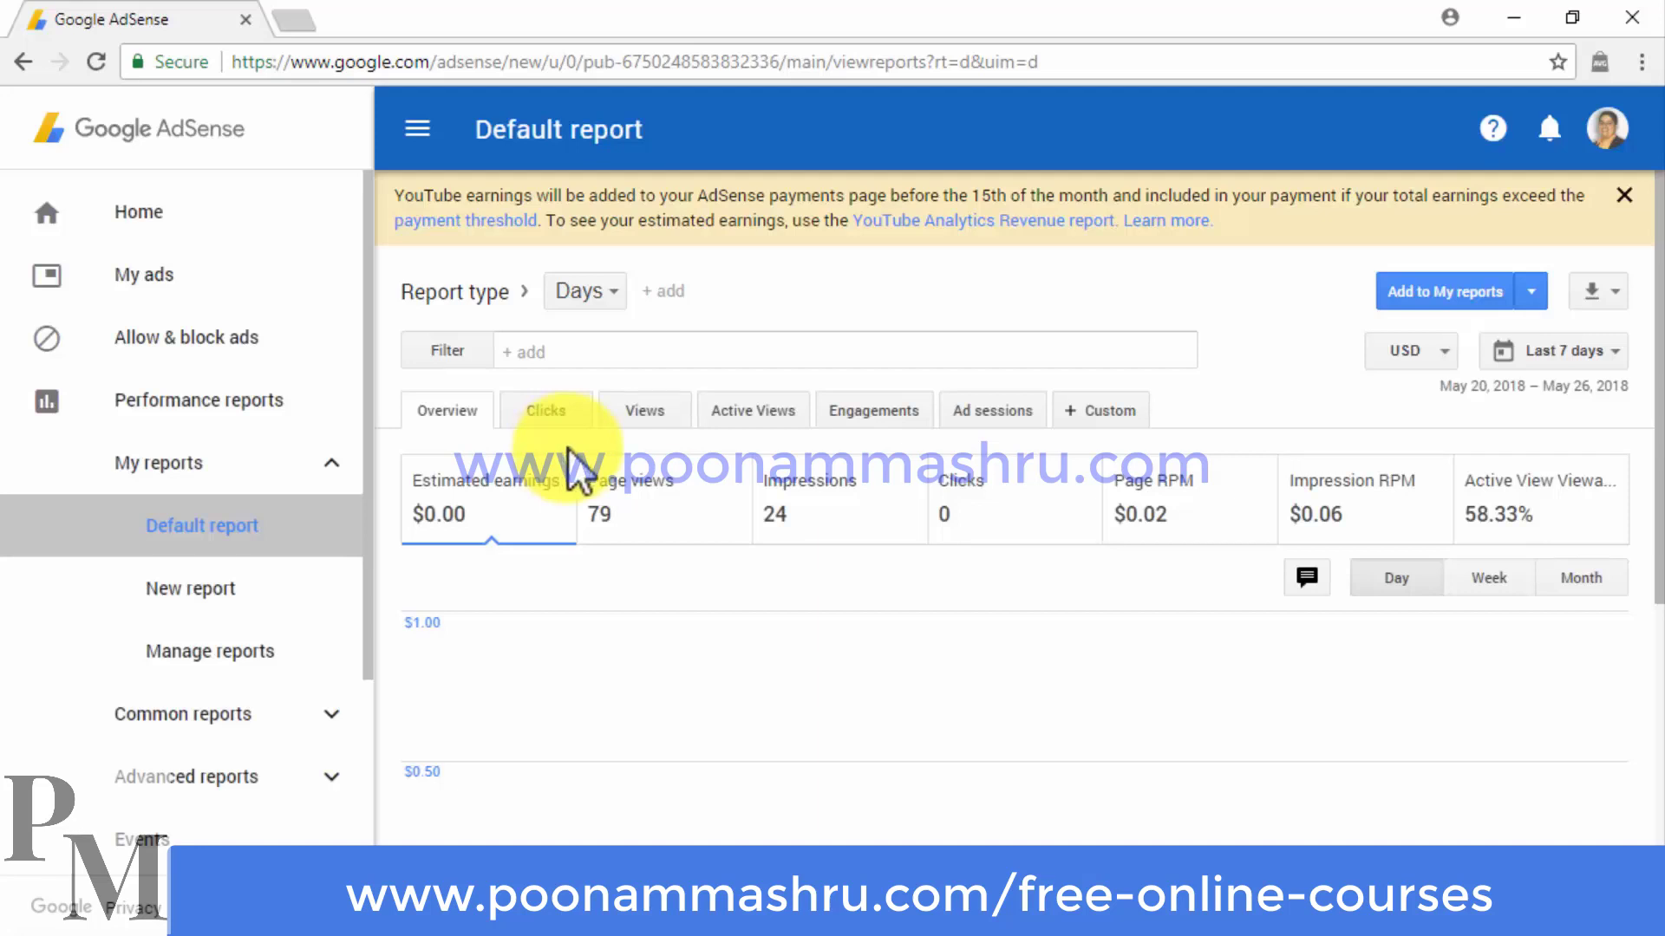
click(265, 649)
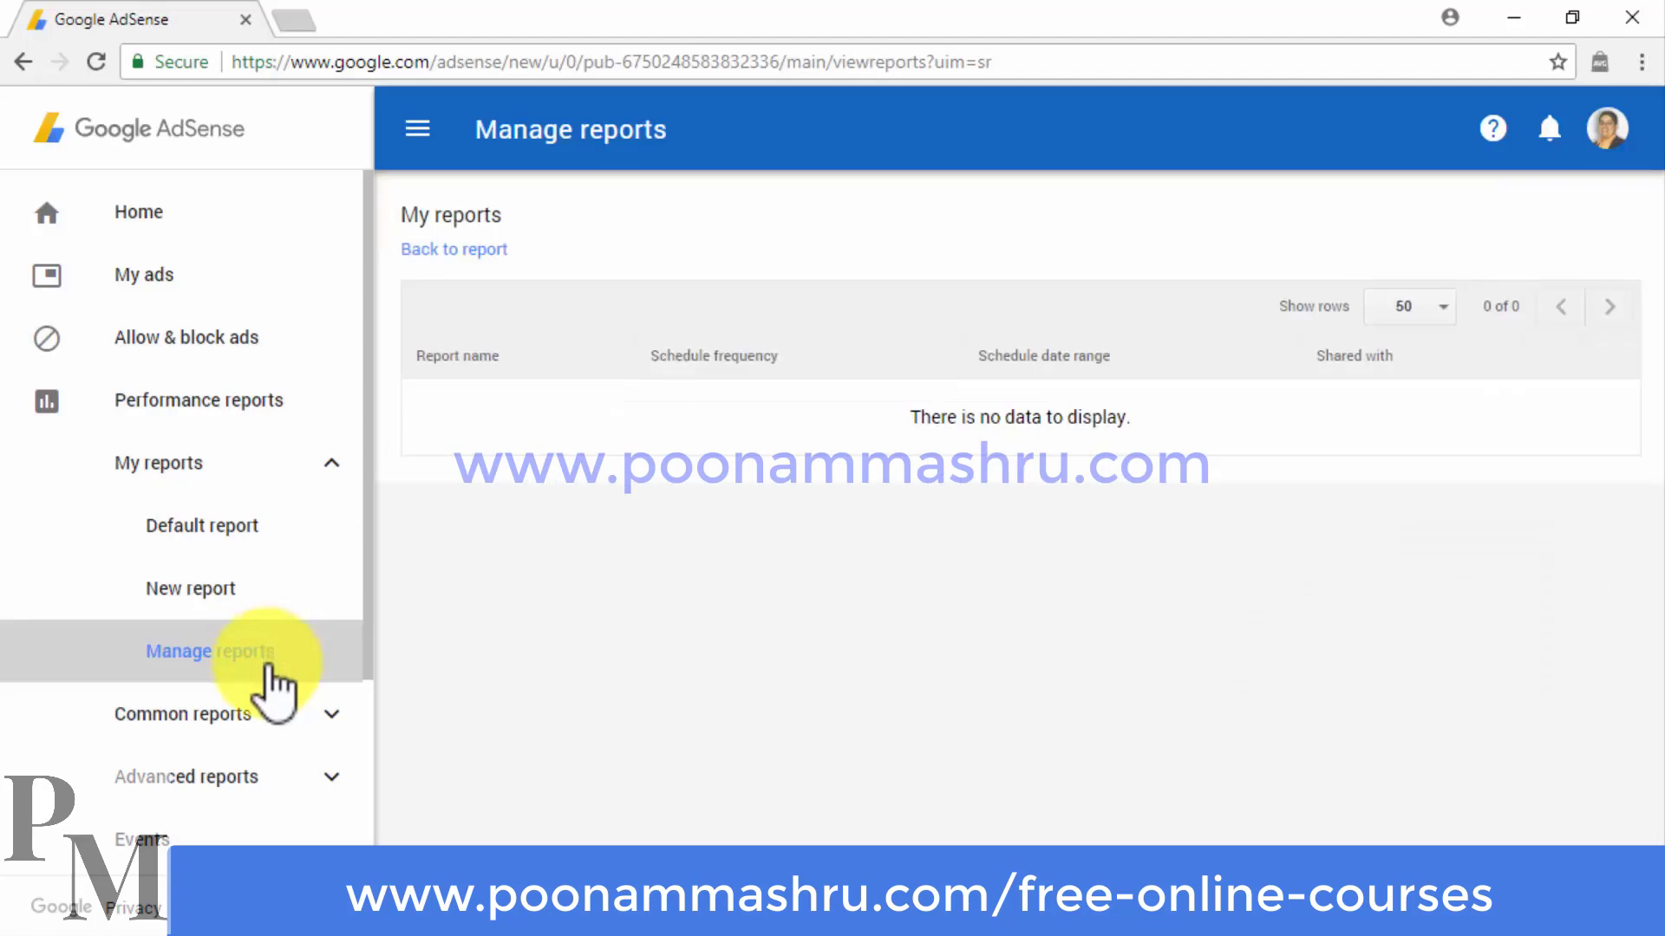
- Examine the Common reports from the entire account by day through sites, content platform, countries, ad units, platforms and products
click(273, 724)
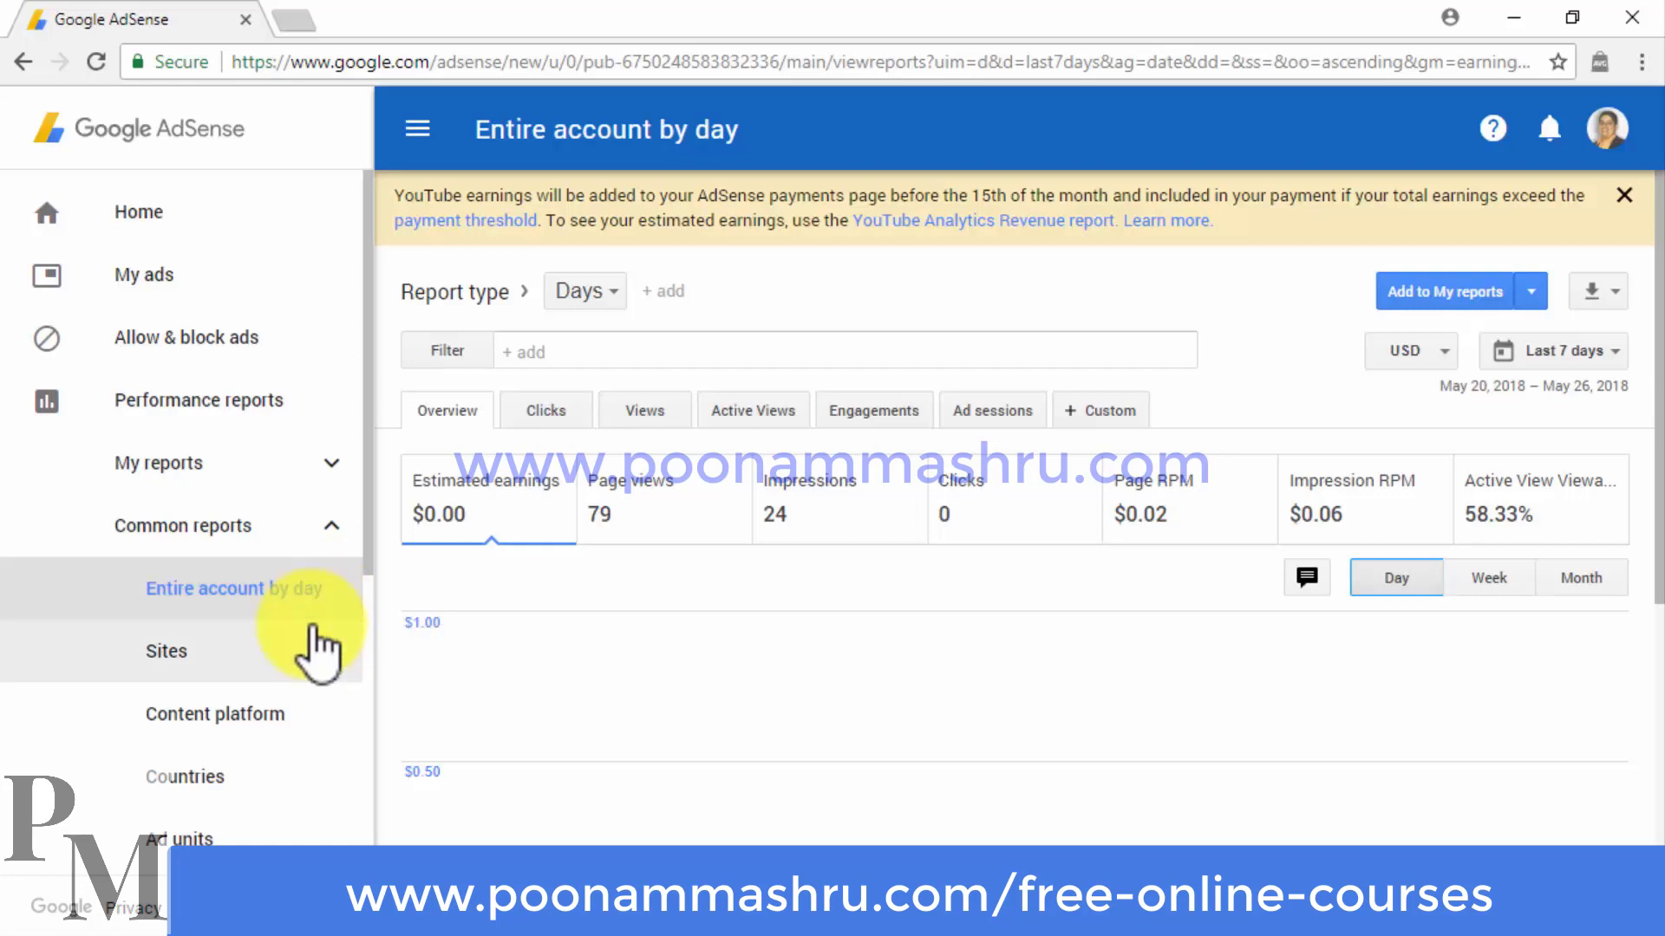
click(316, 652)
click(304, 727)
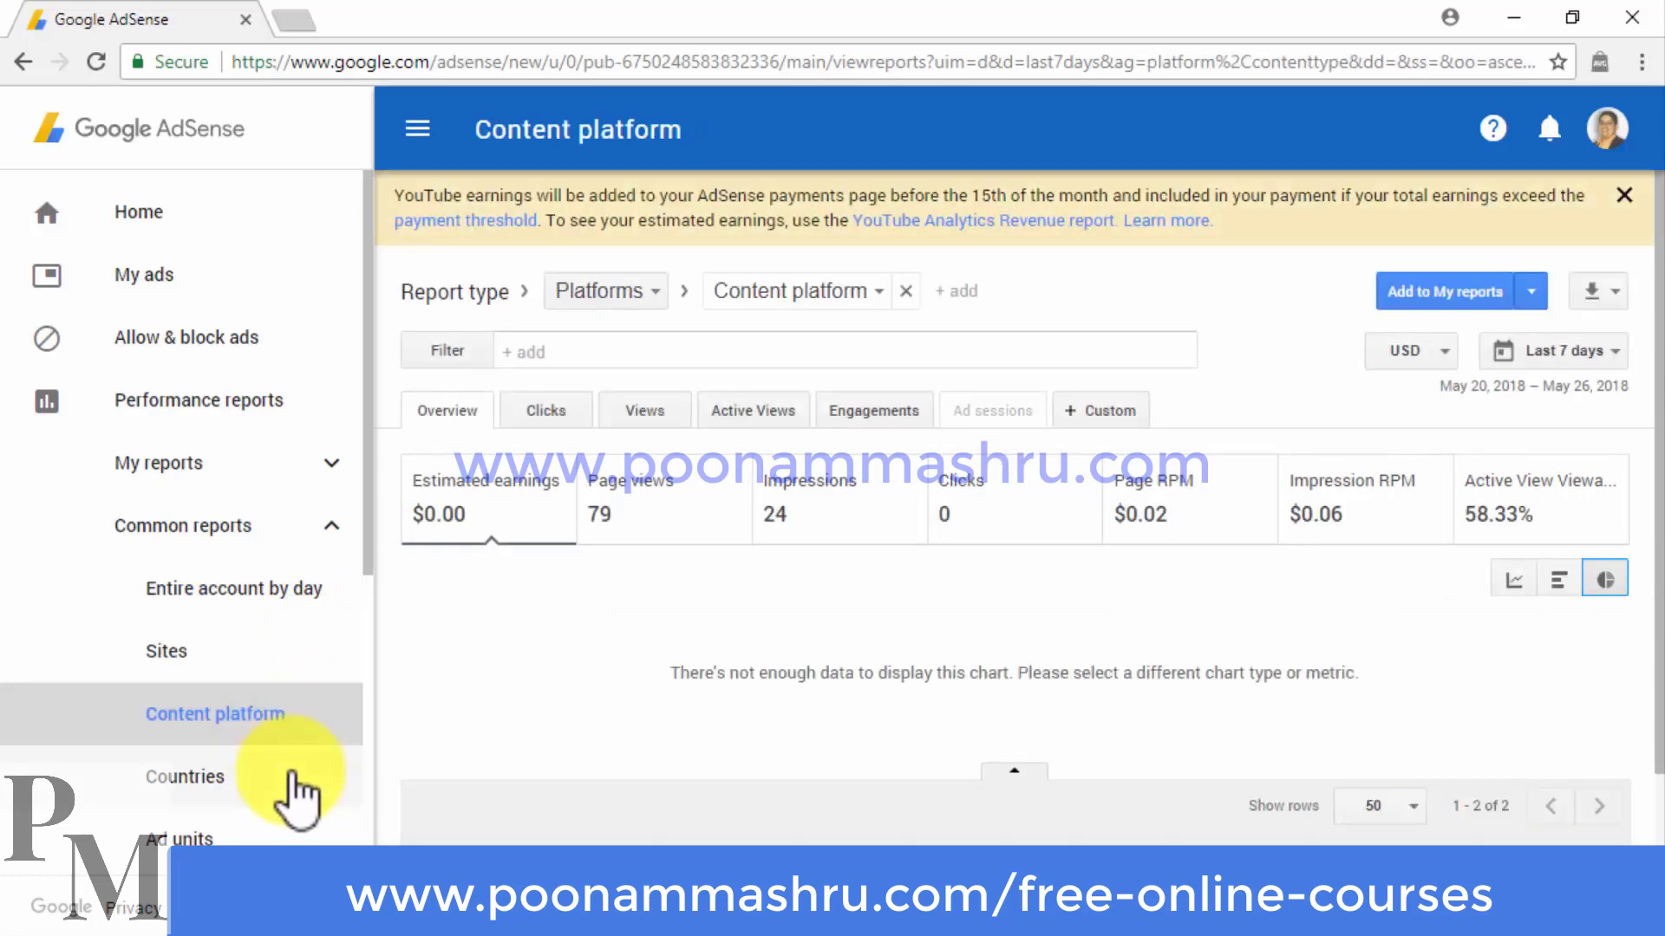
click(297, 783)
scroll(297, 797, down, 2)
click(288, 726)
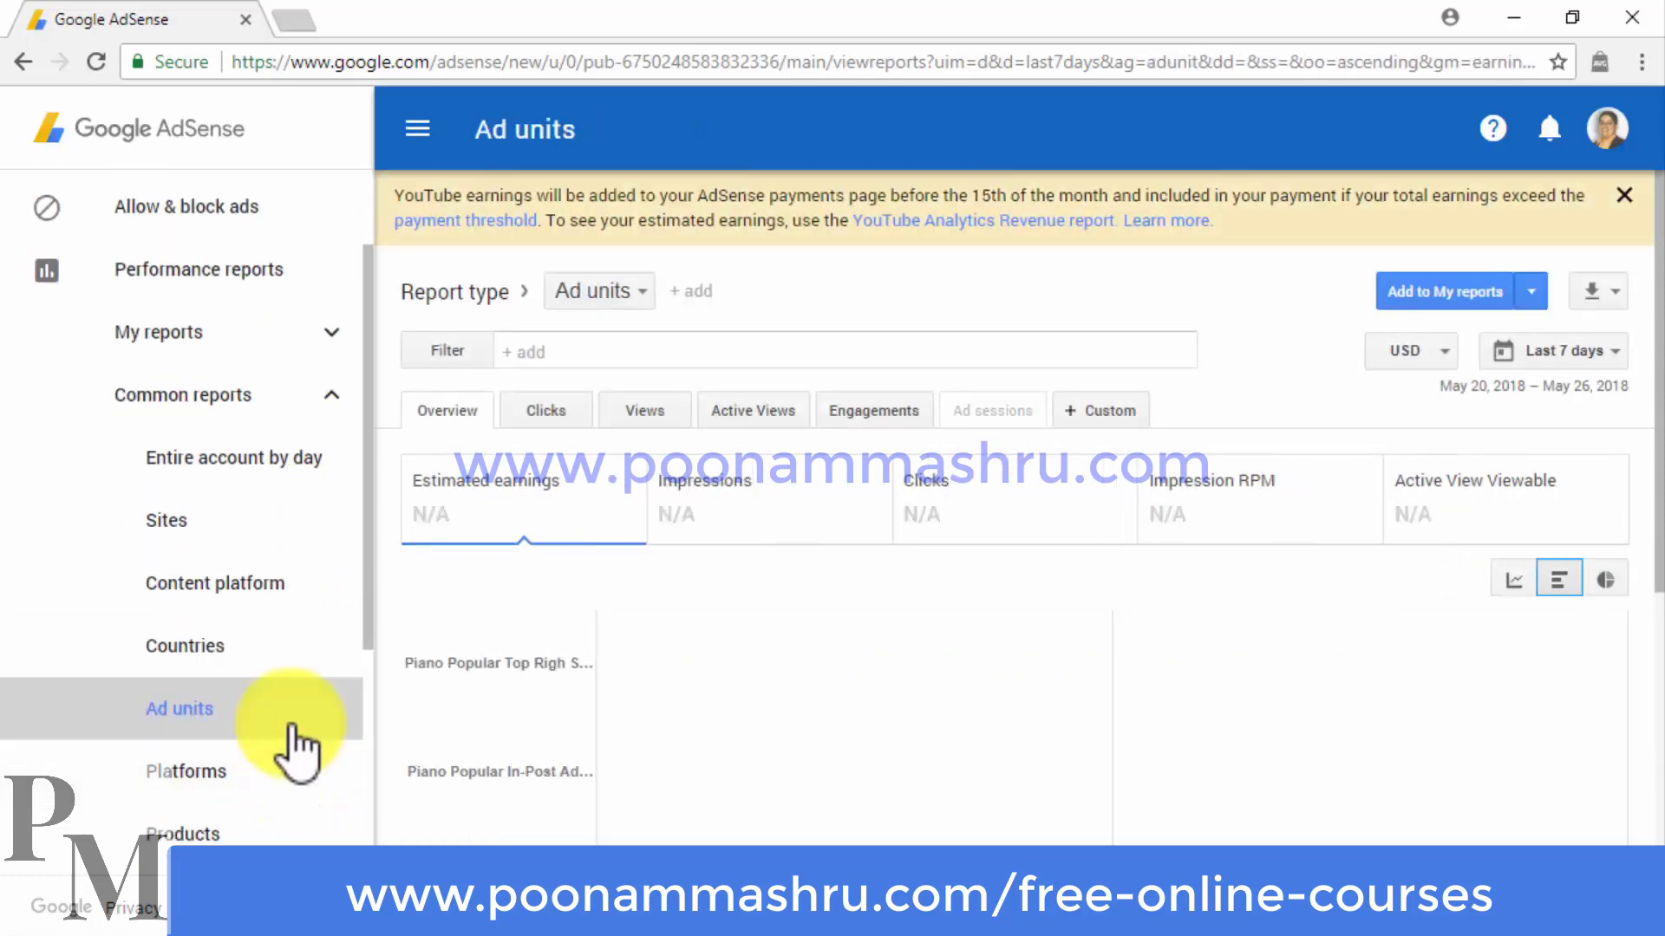
click(293, 799)
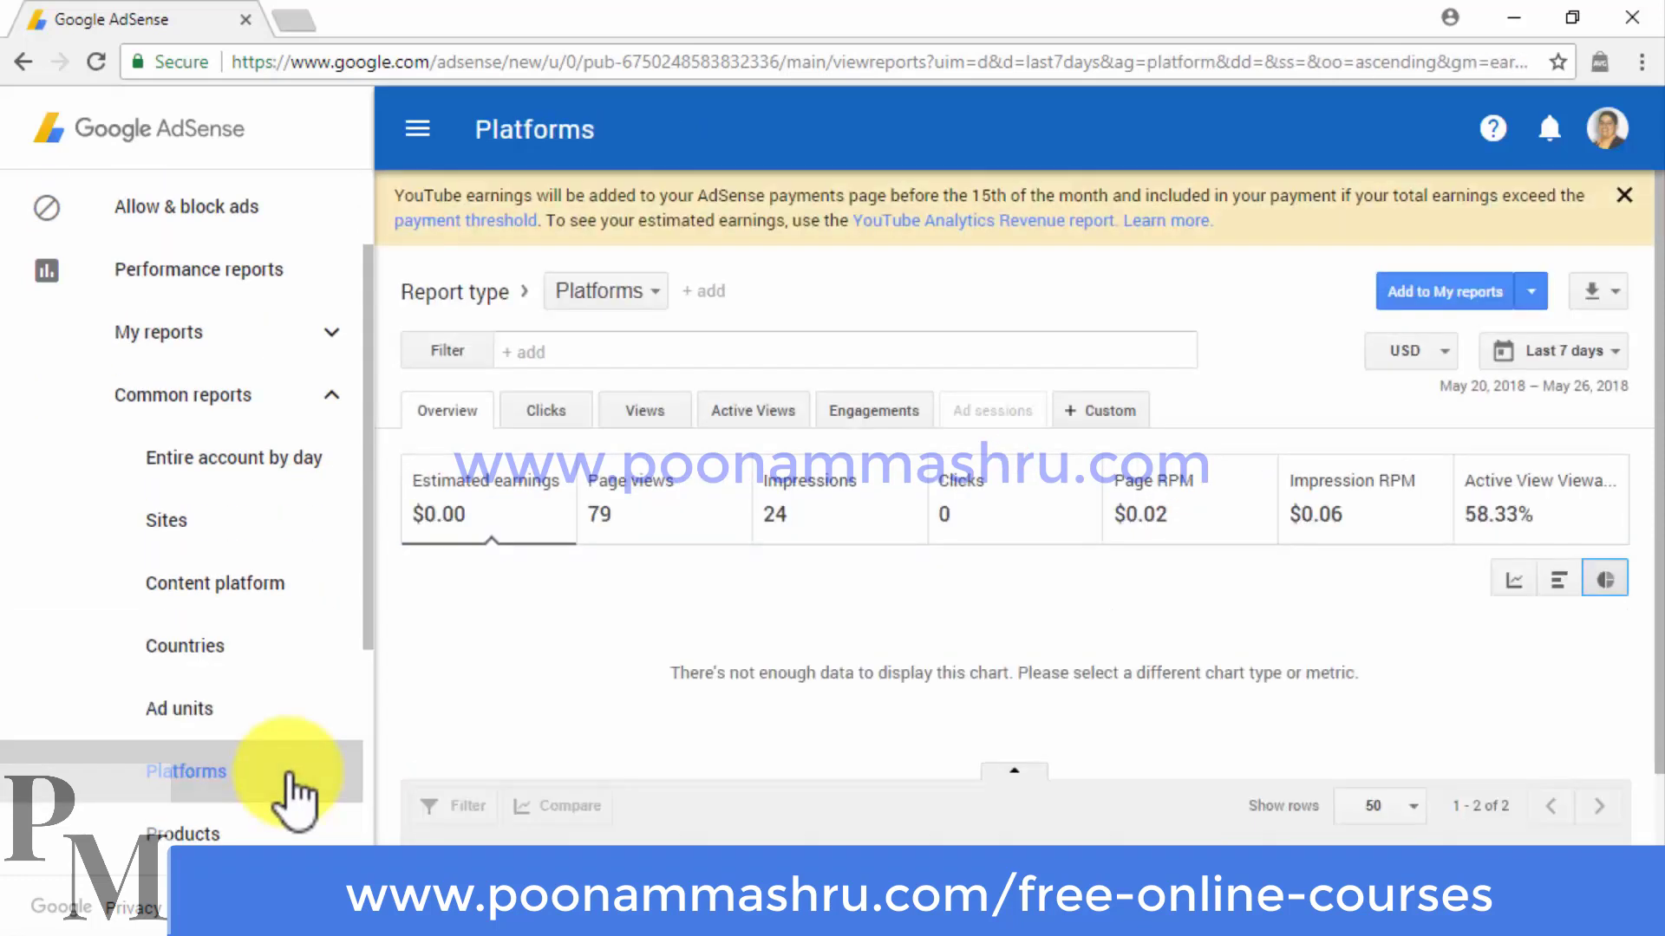
click(293, 829)
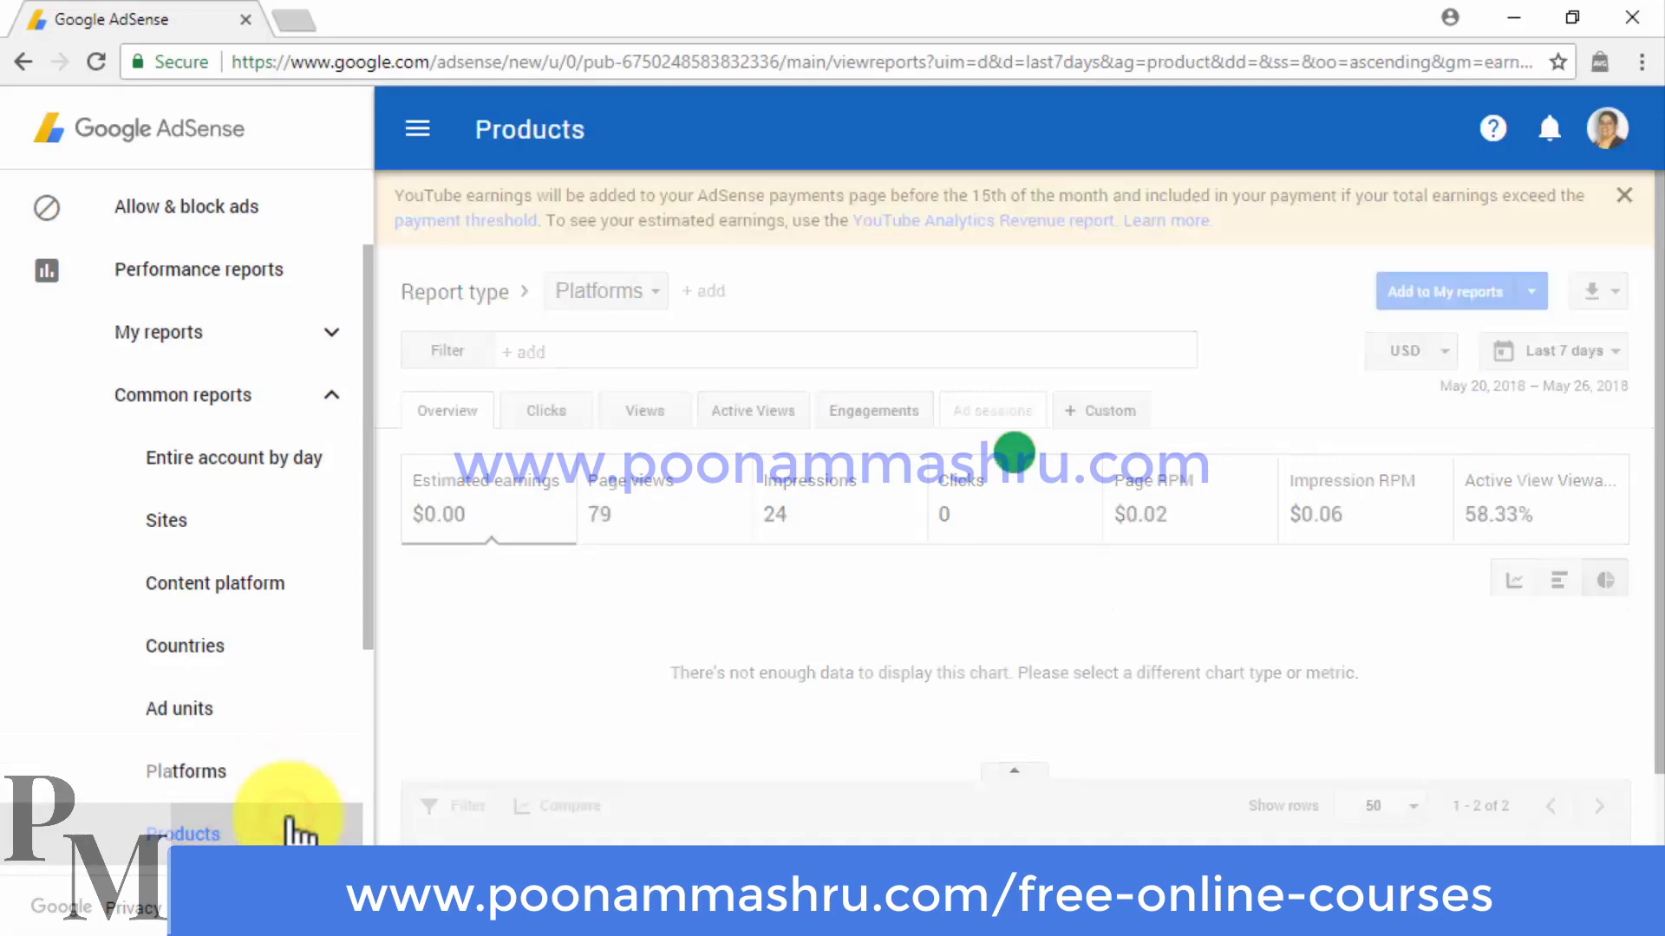
- View the Advanced reports by week and month, plus custom channels, URL channels, verified sites, served ad types and ad formats
scroll(300, 828, down, 2)
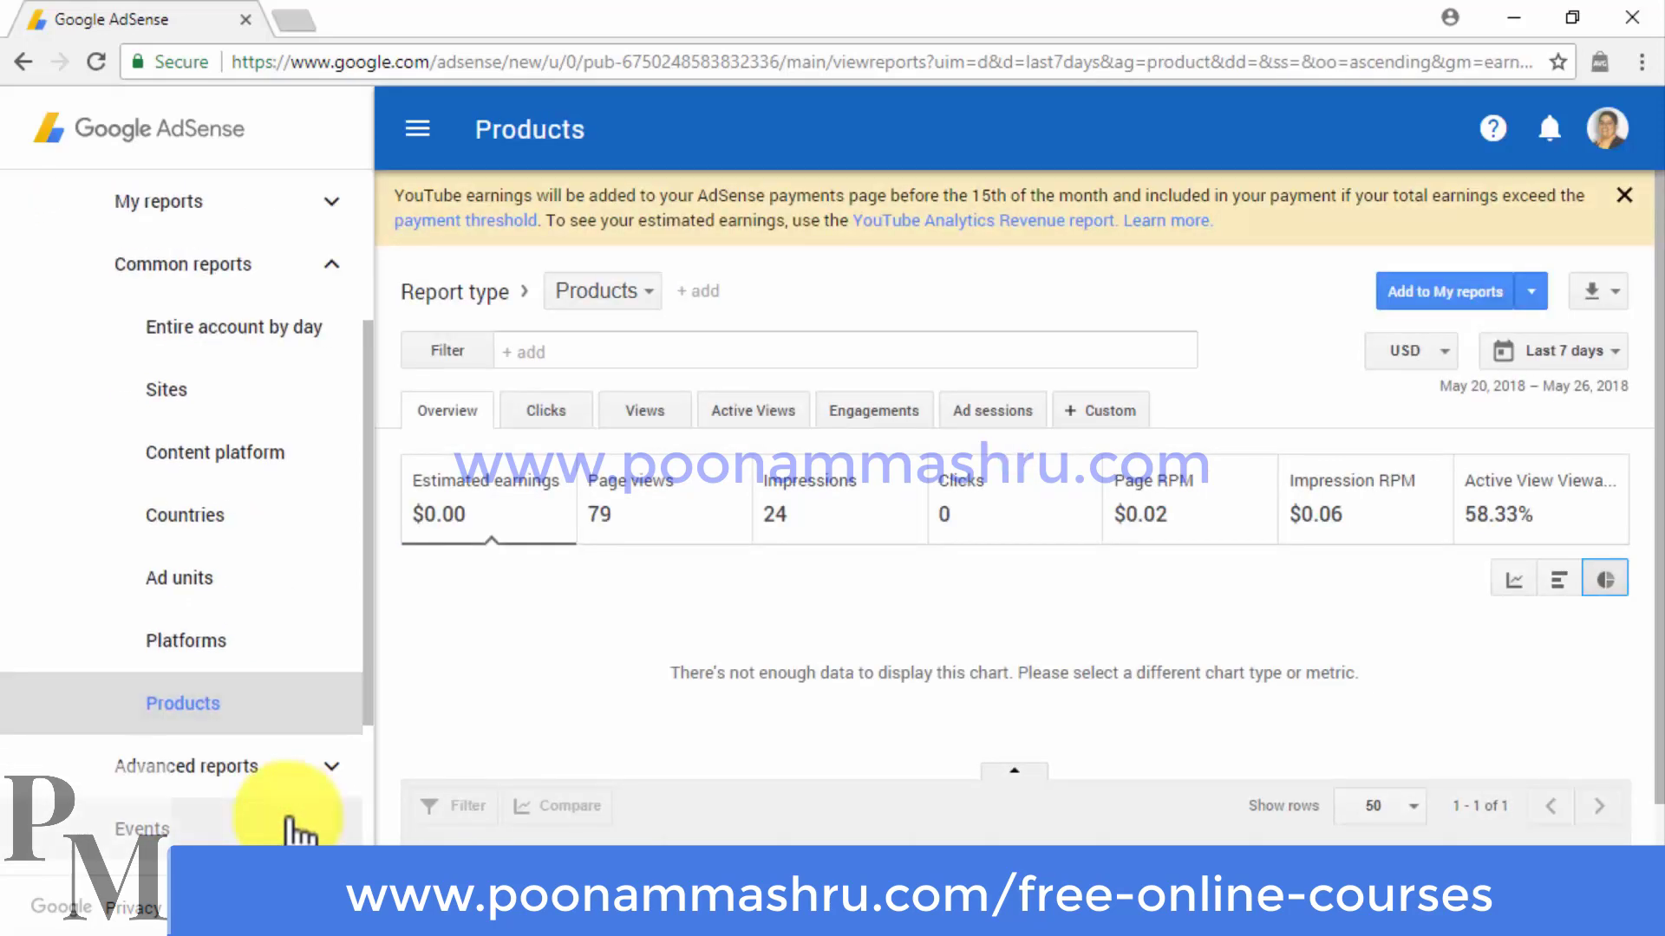
click(293, 778)
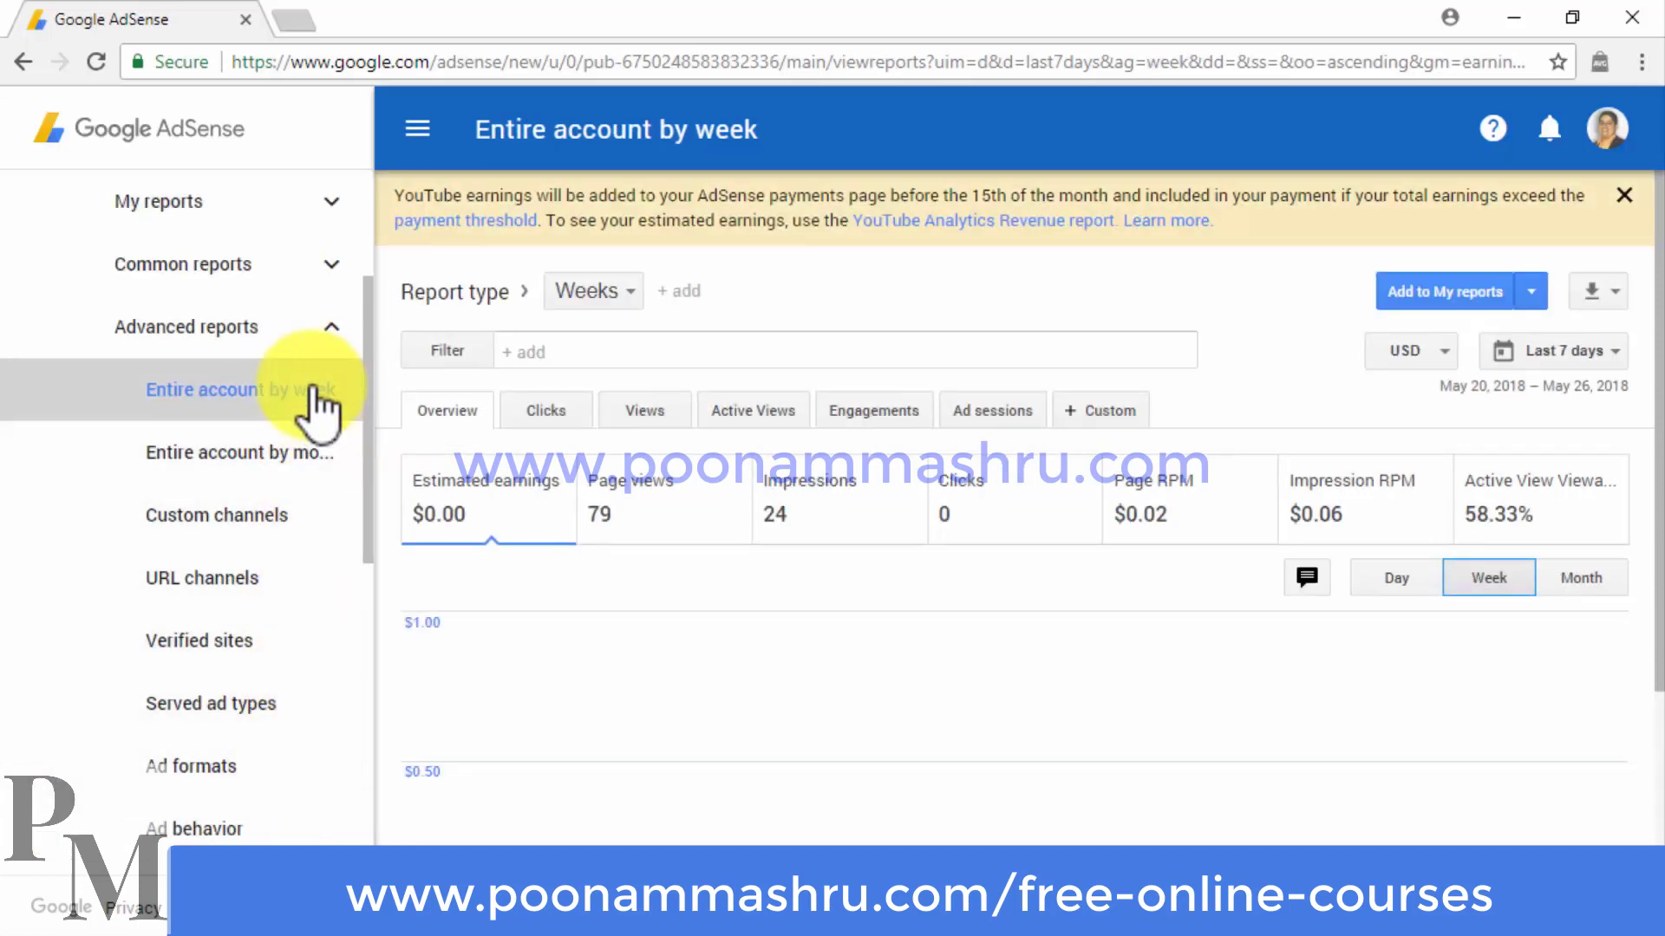
click(301, 450)
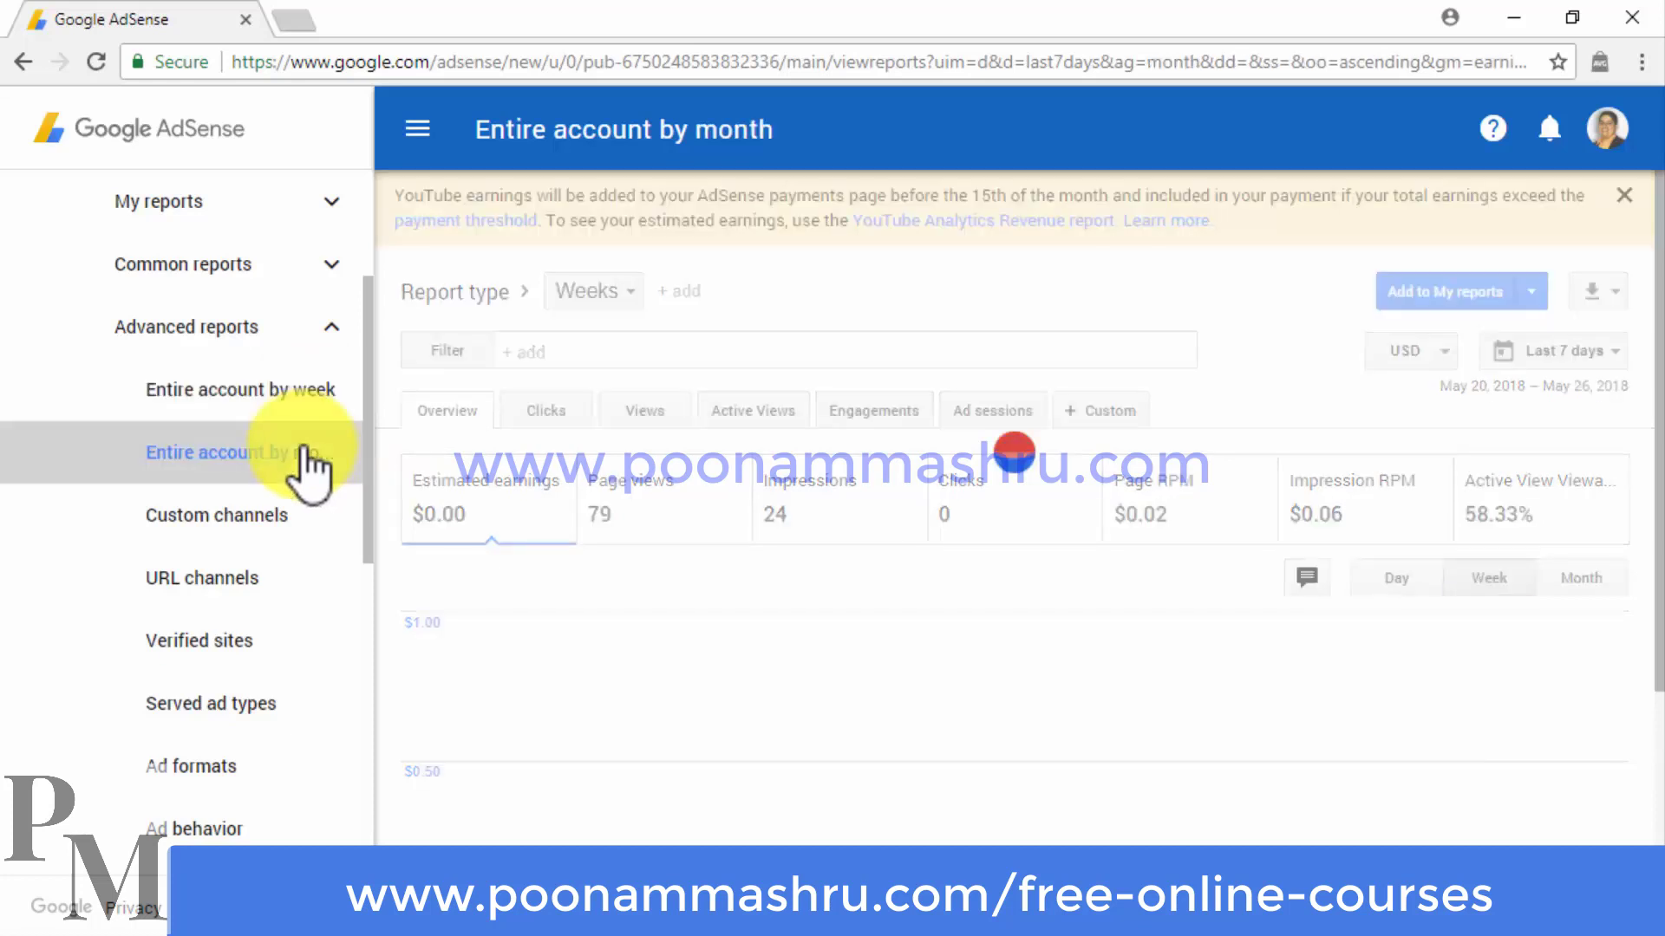
click(304, 521)
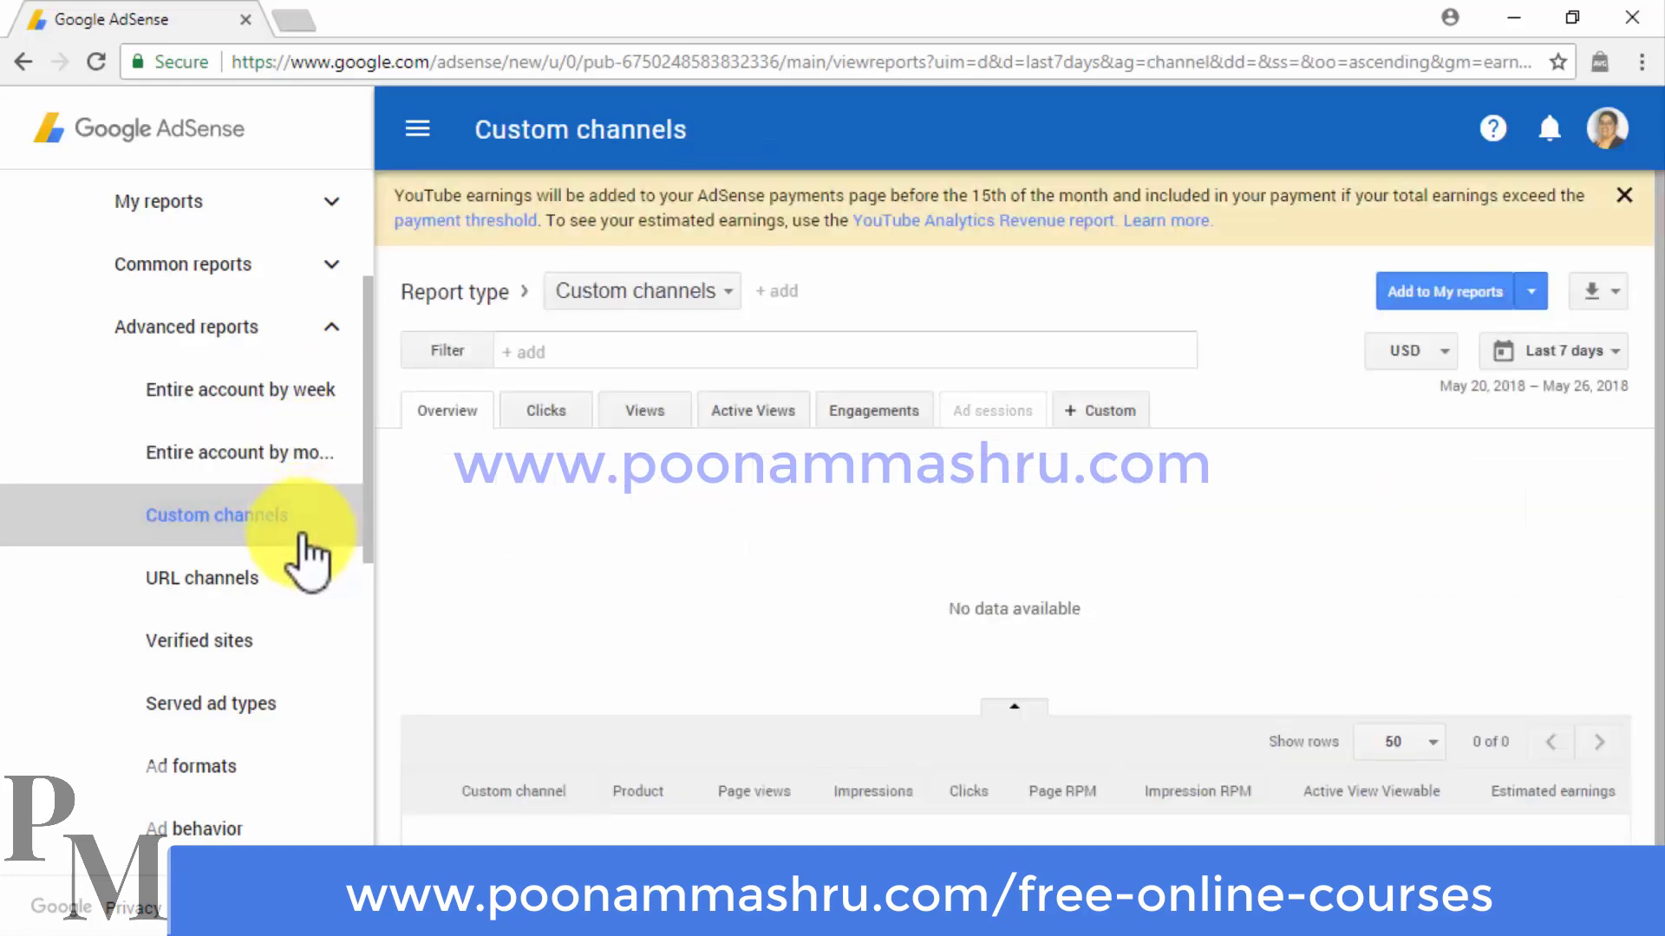
click(303, 583)
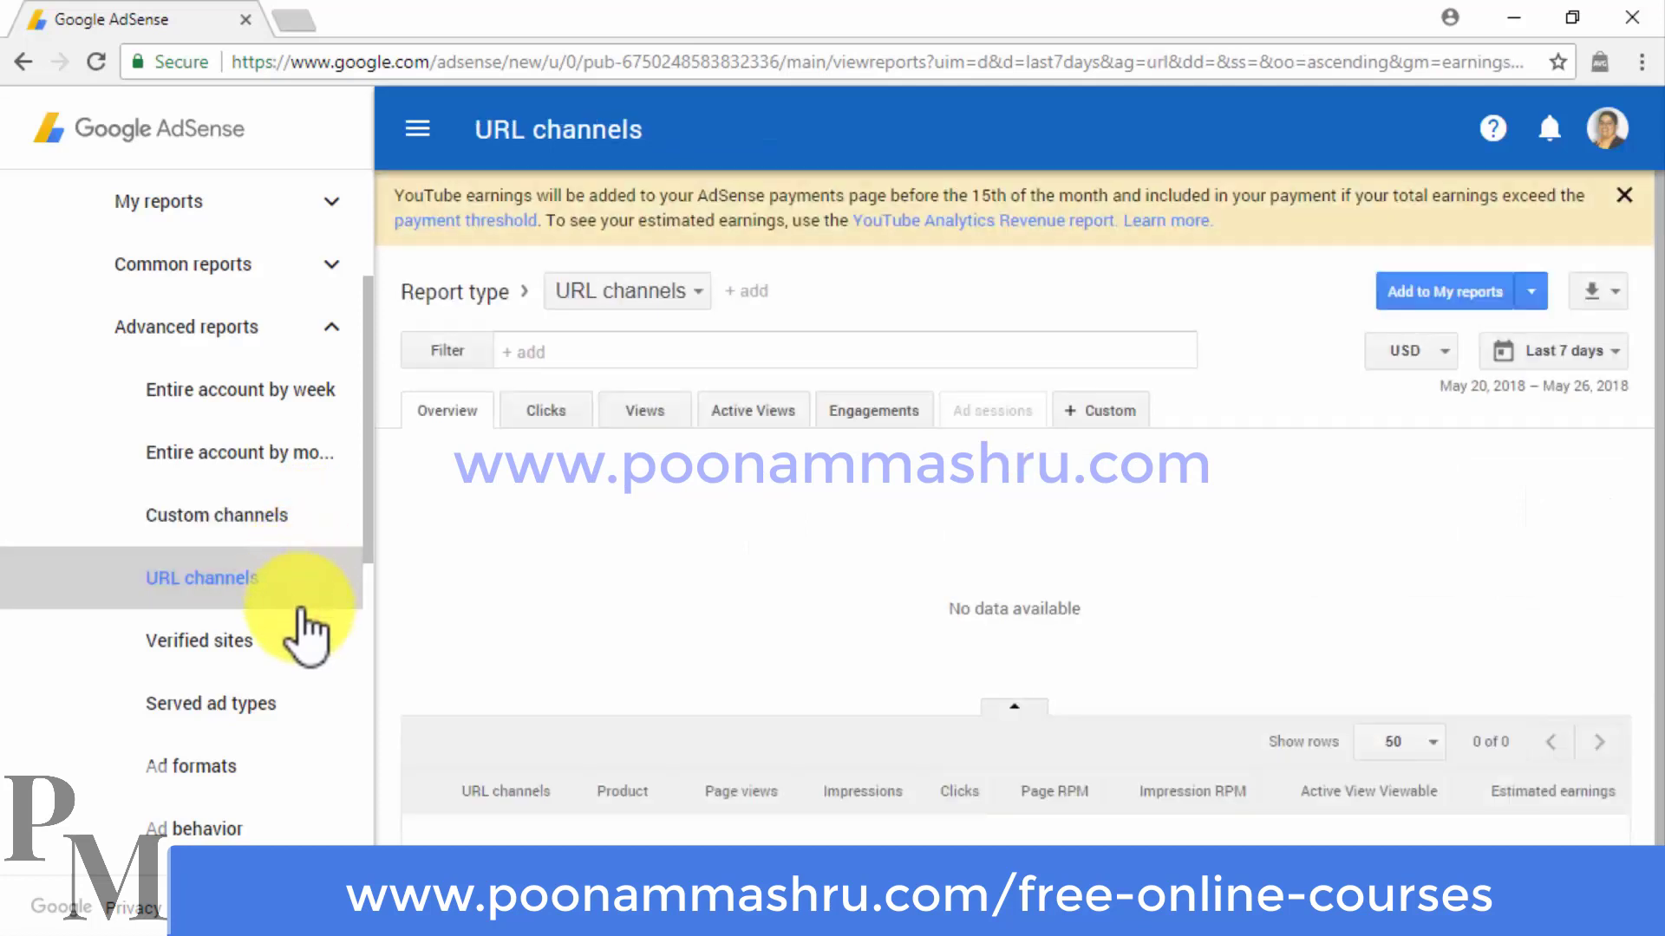
click(300, 646)
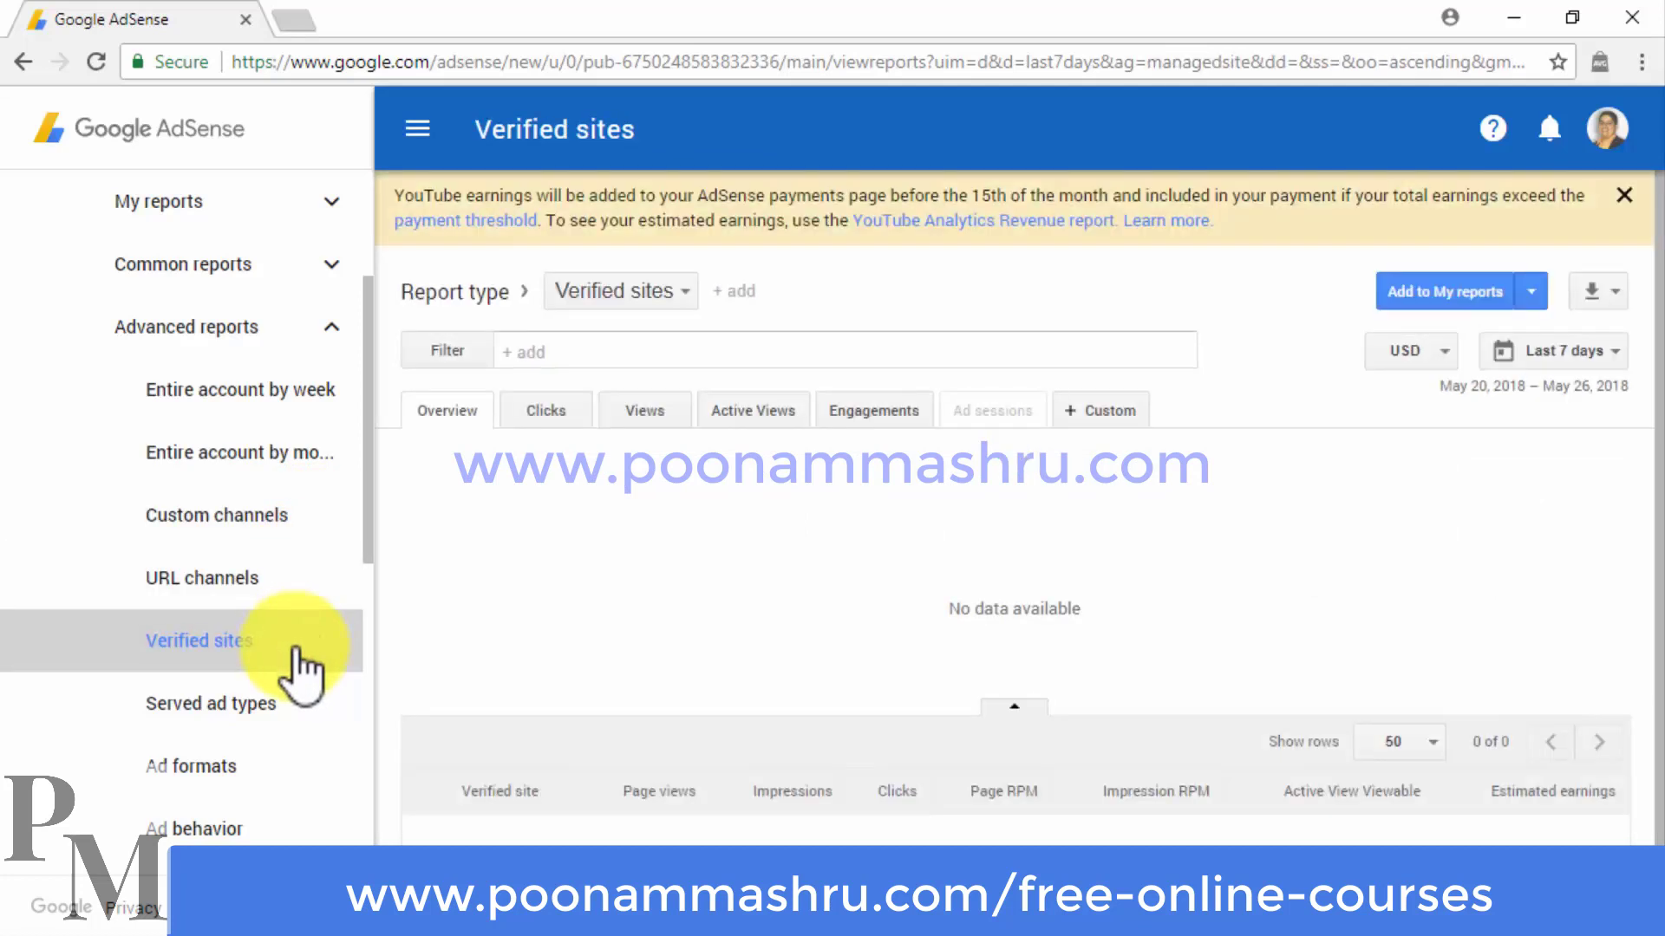
click(299, 731)
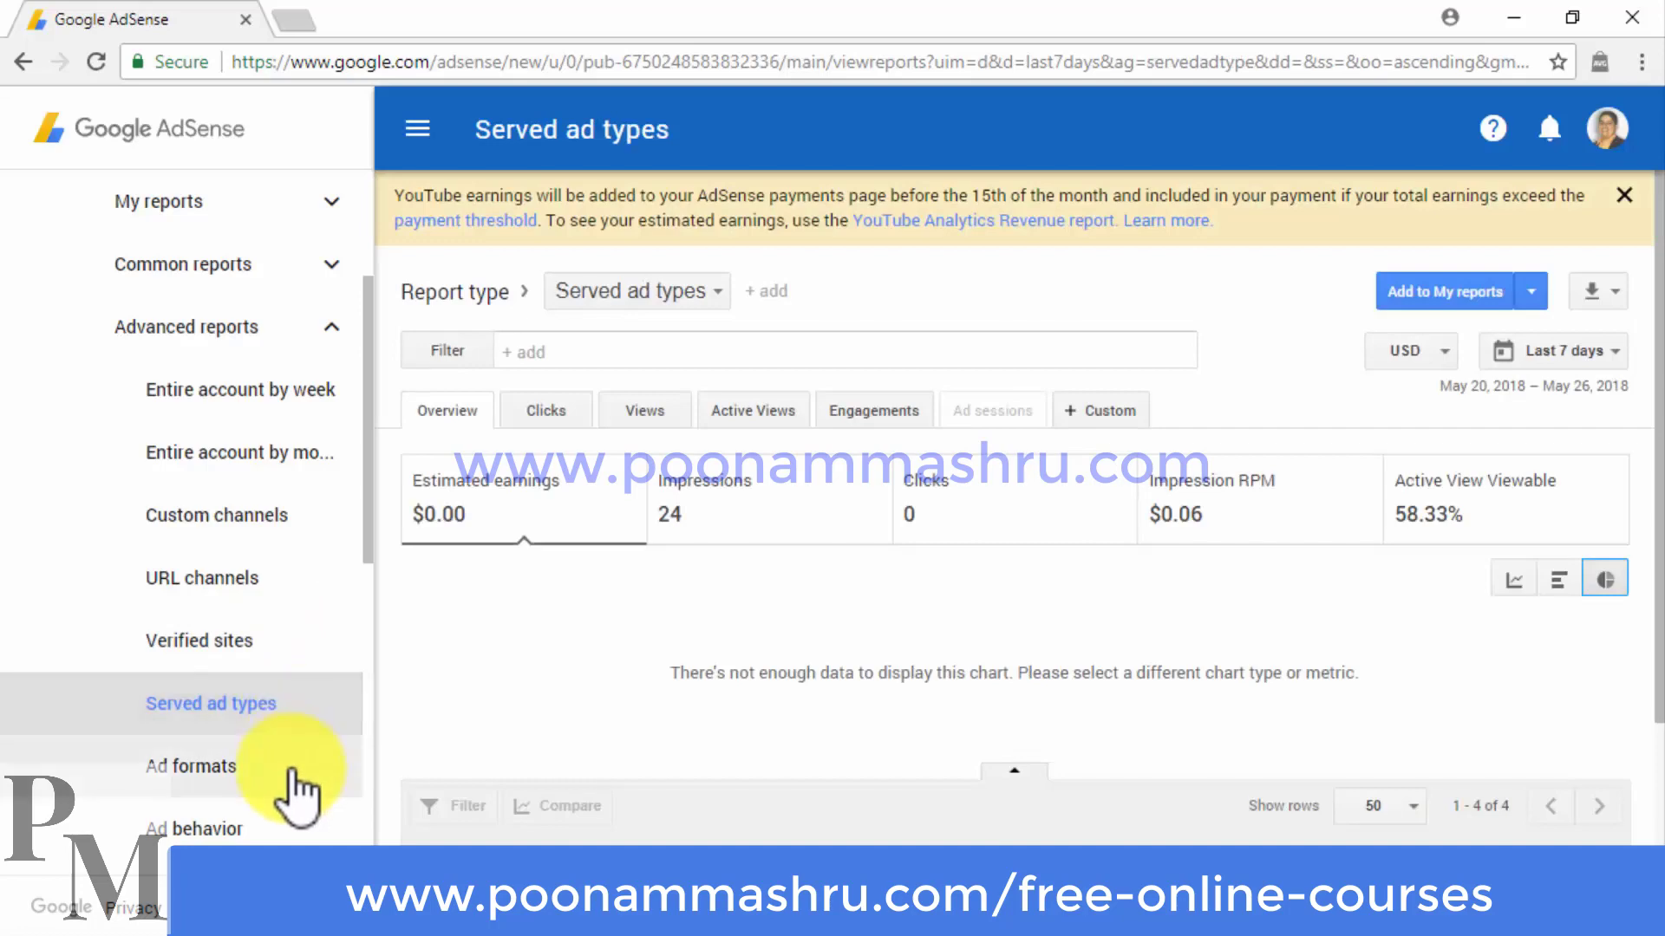
click(298, 763)
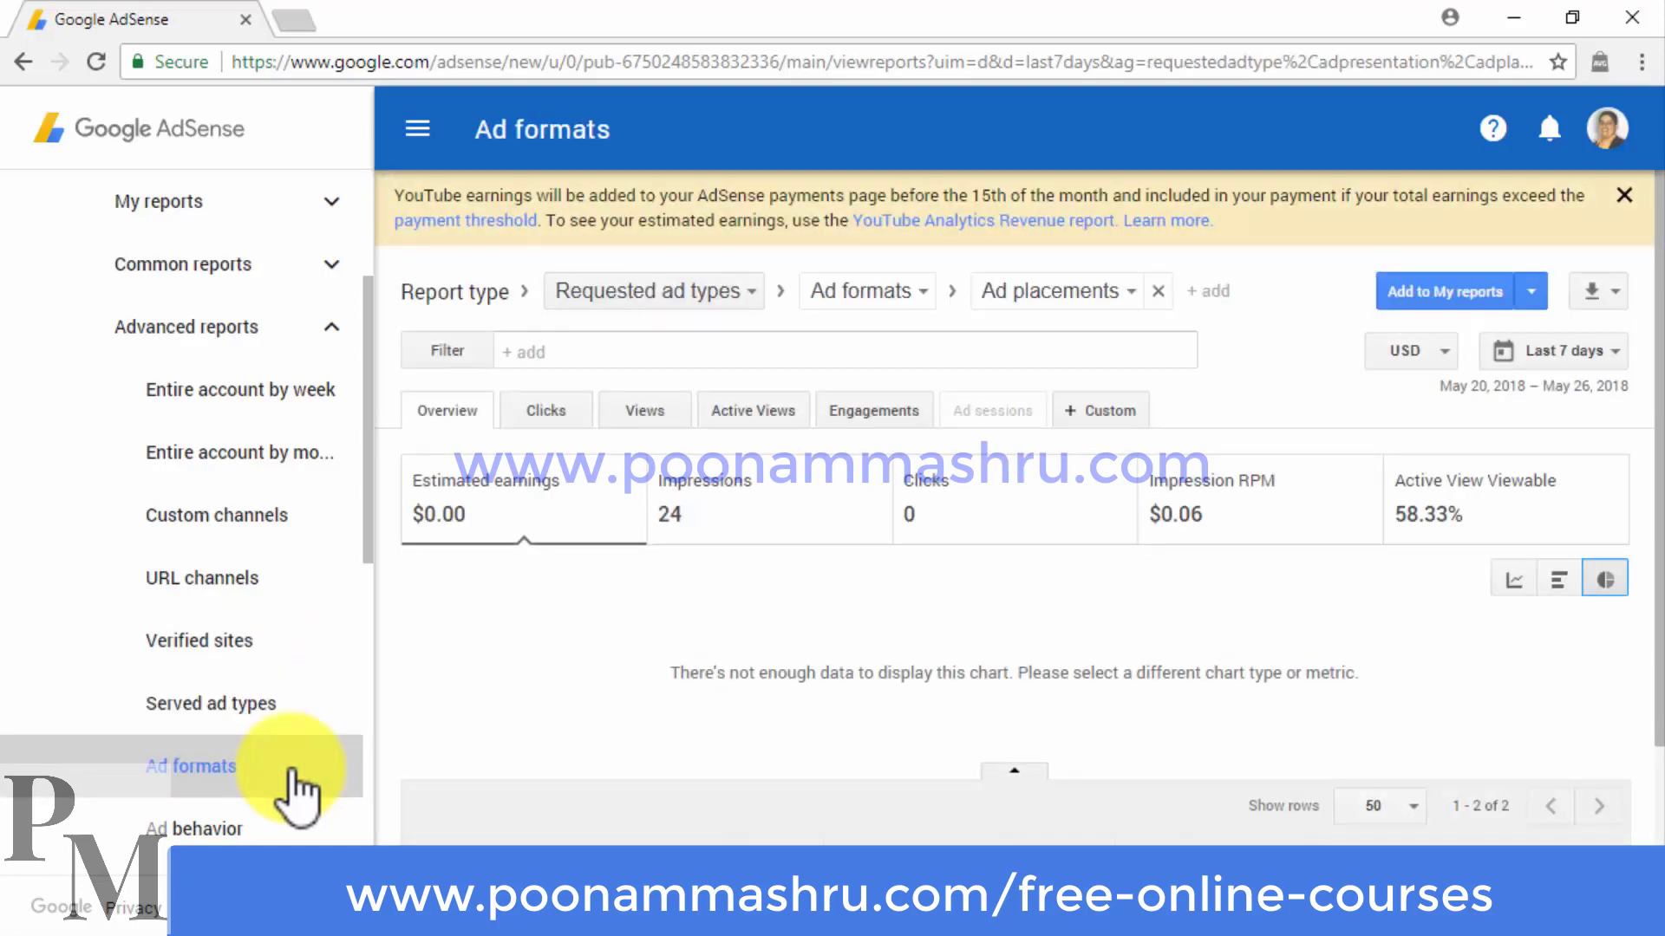
- View the advanced reports on ad behavior, ad sizes, creative sizes, targeting types and bid types
scroll(297, 763, down, 3)
click(294, 590)
click(297, 638)
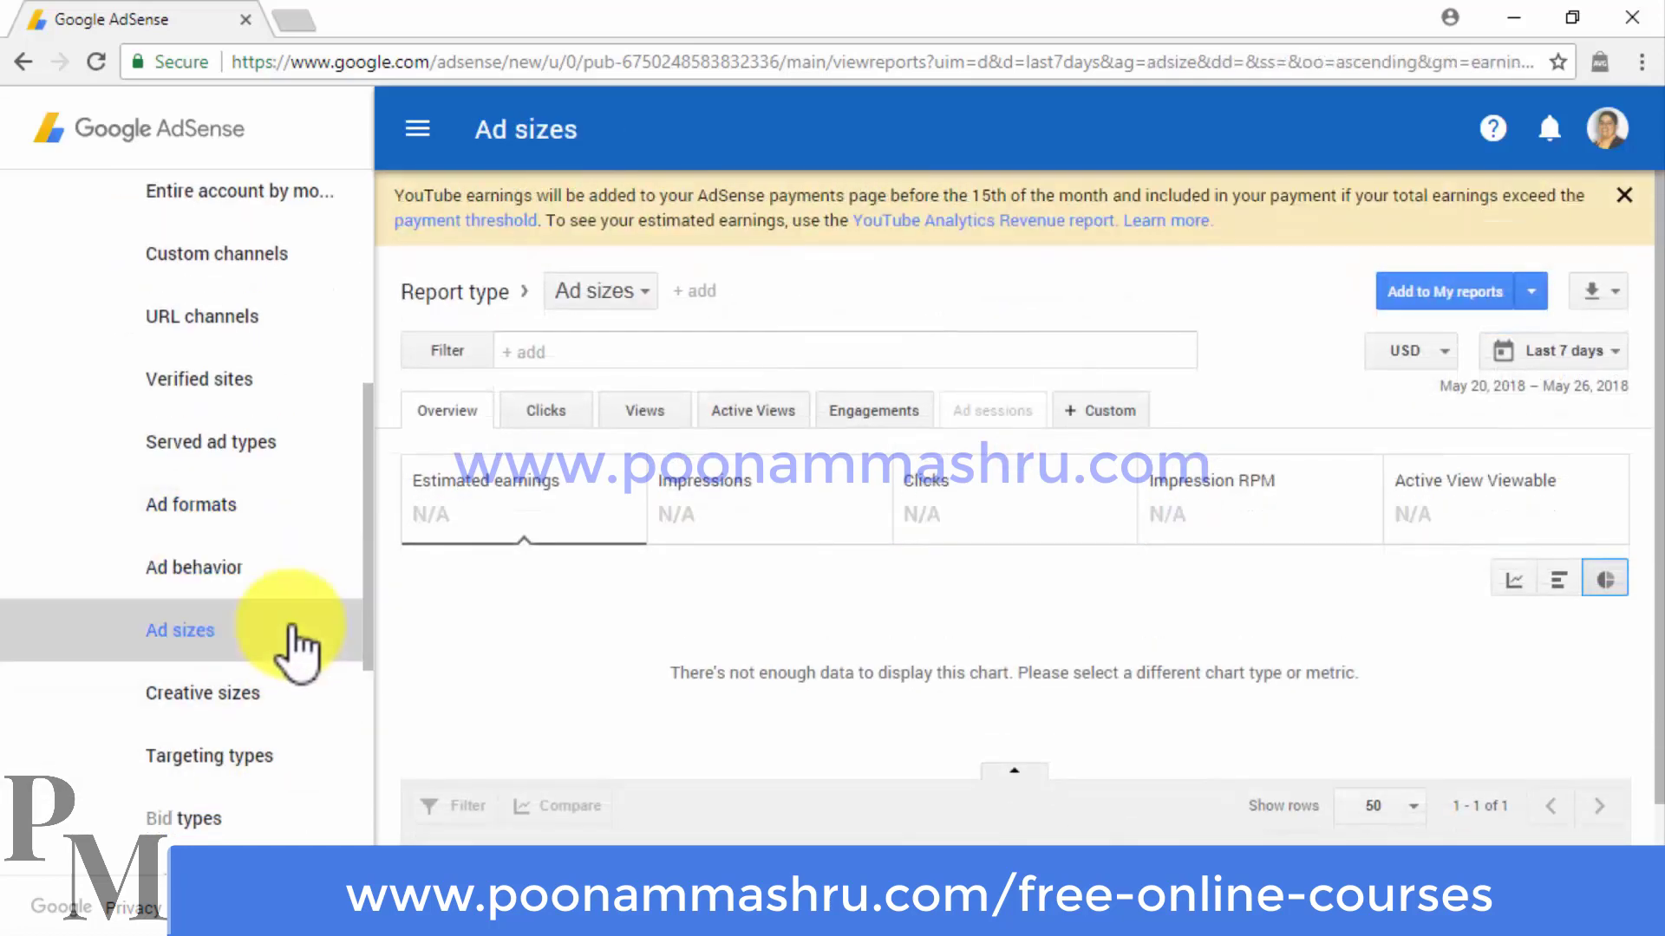
click(296, 702)
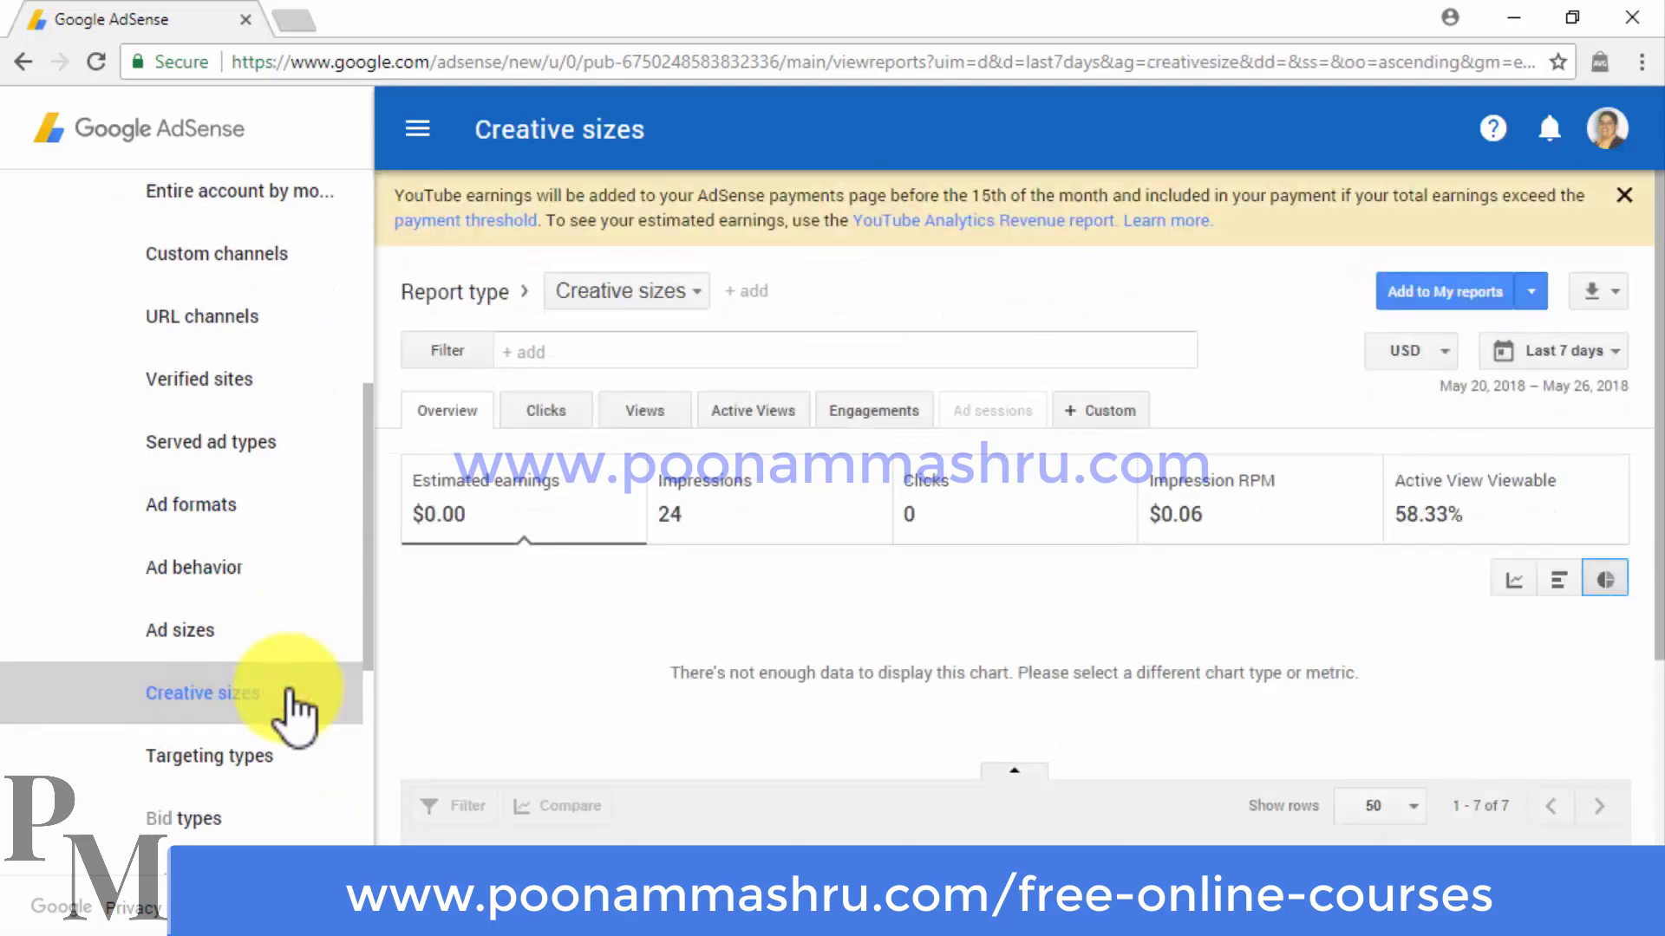
click(286, 751)
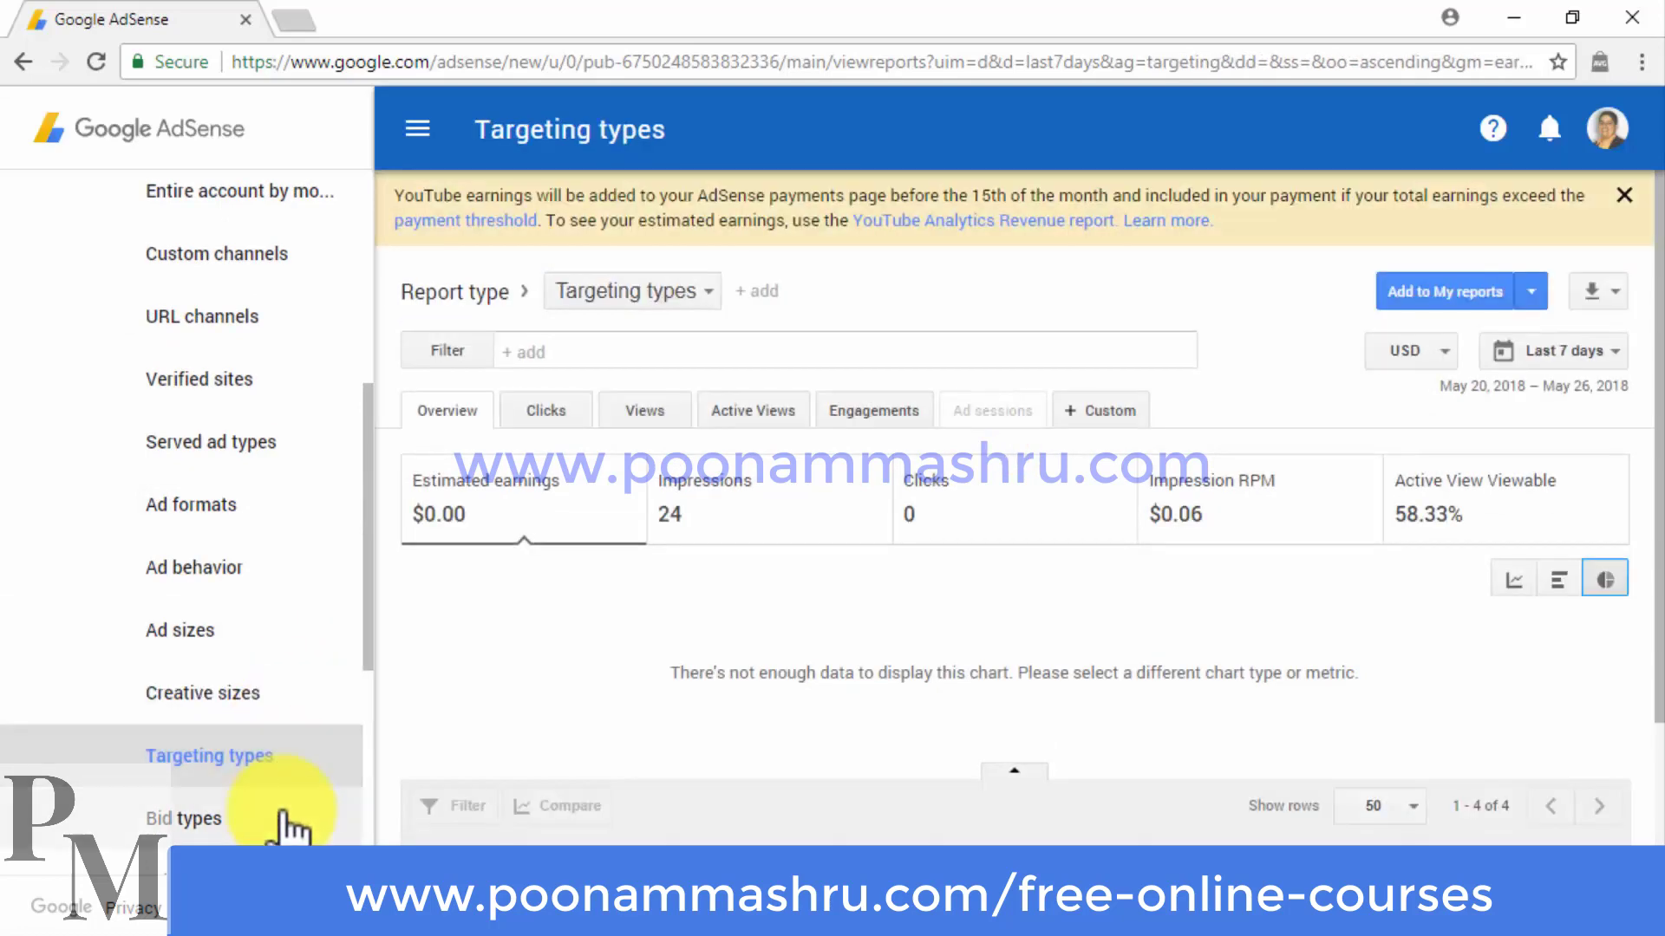
click(286, 824)
- View the advanced reports on ad networks, experiments and ad sessions, and finish with the Events report
scroll(287, 780, down, 1)
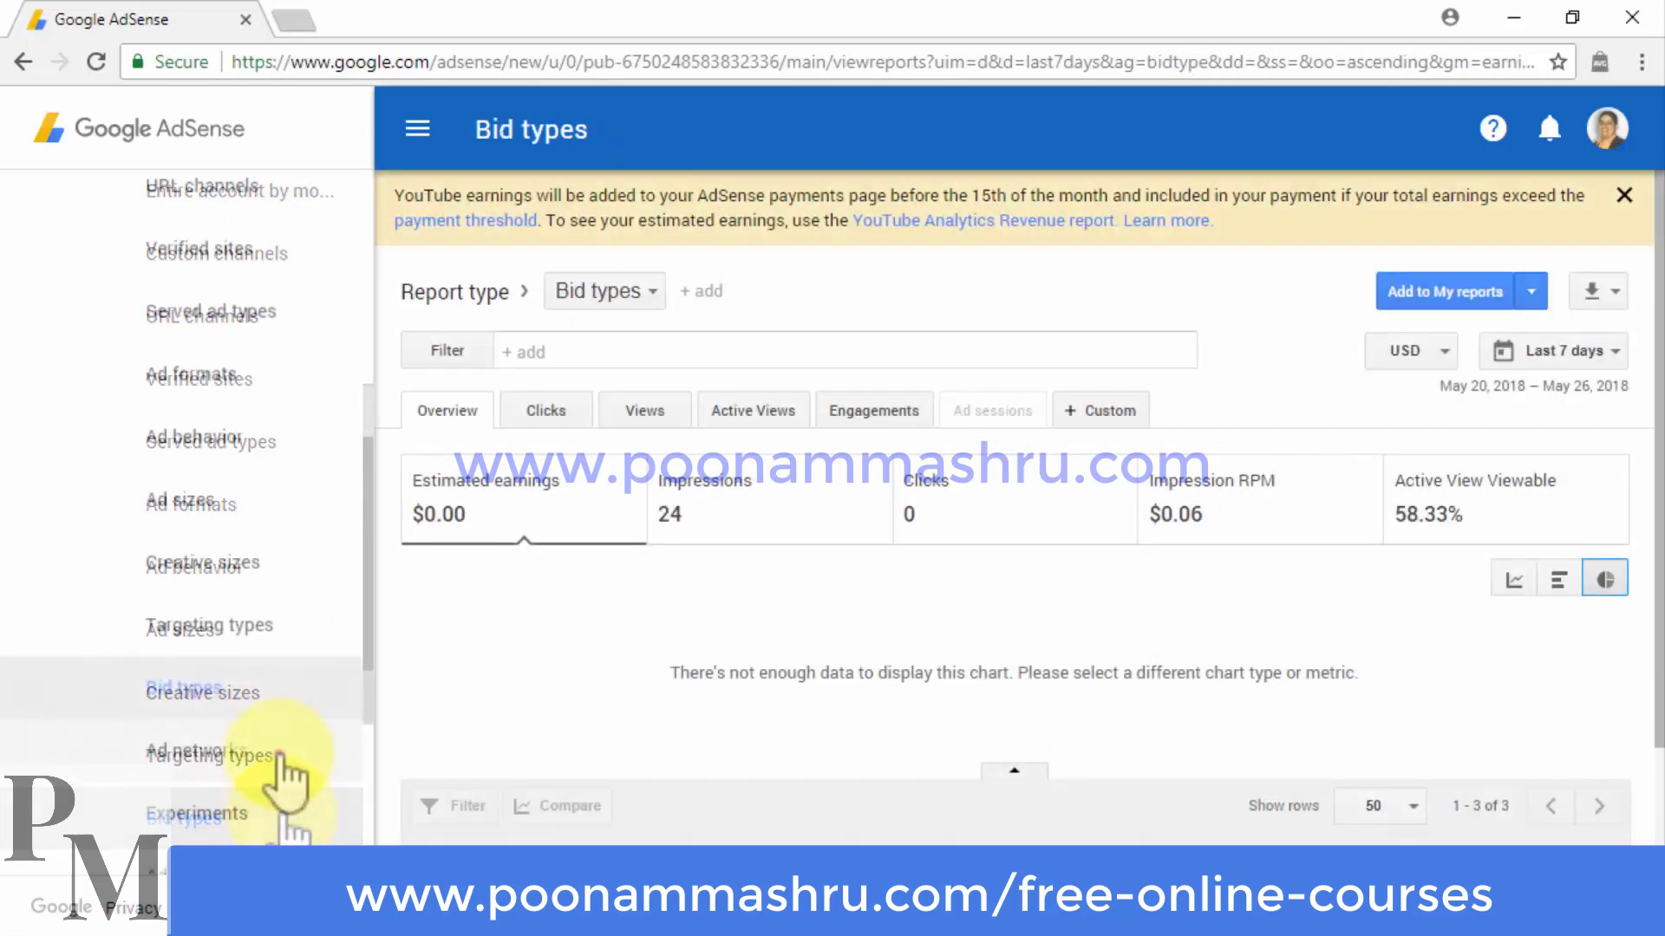
click(277, 754)
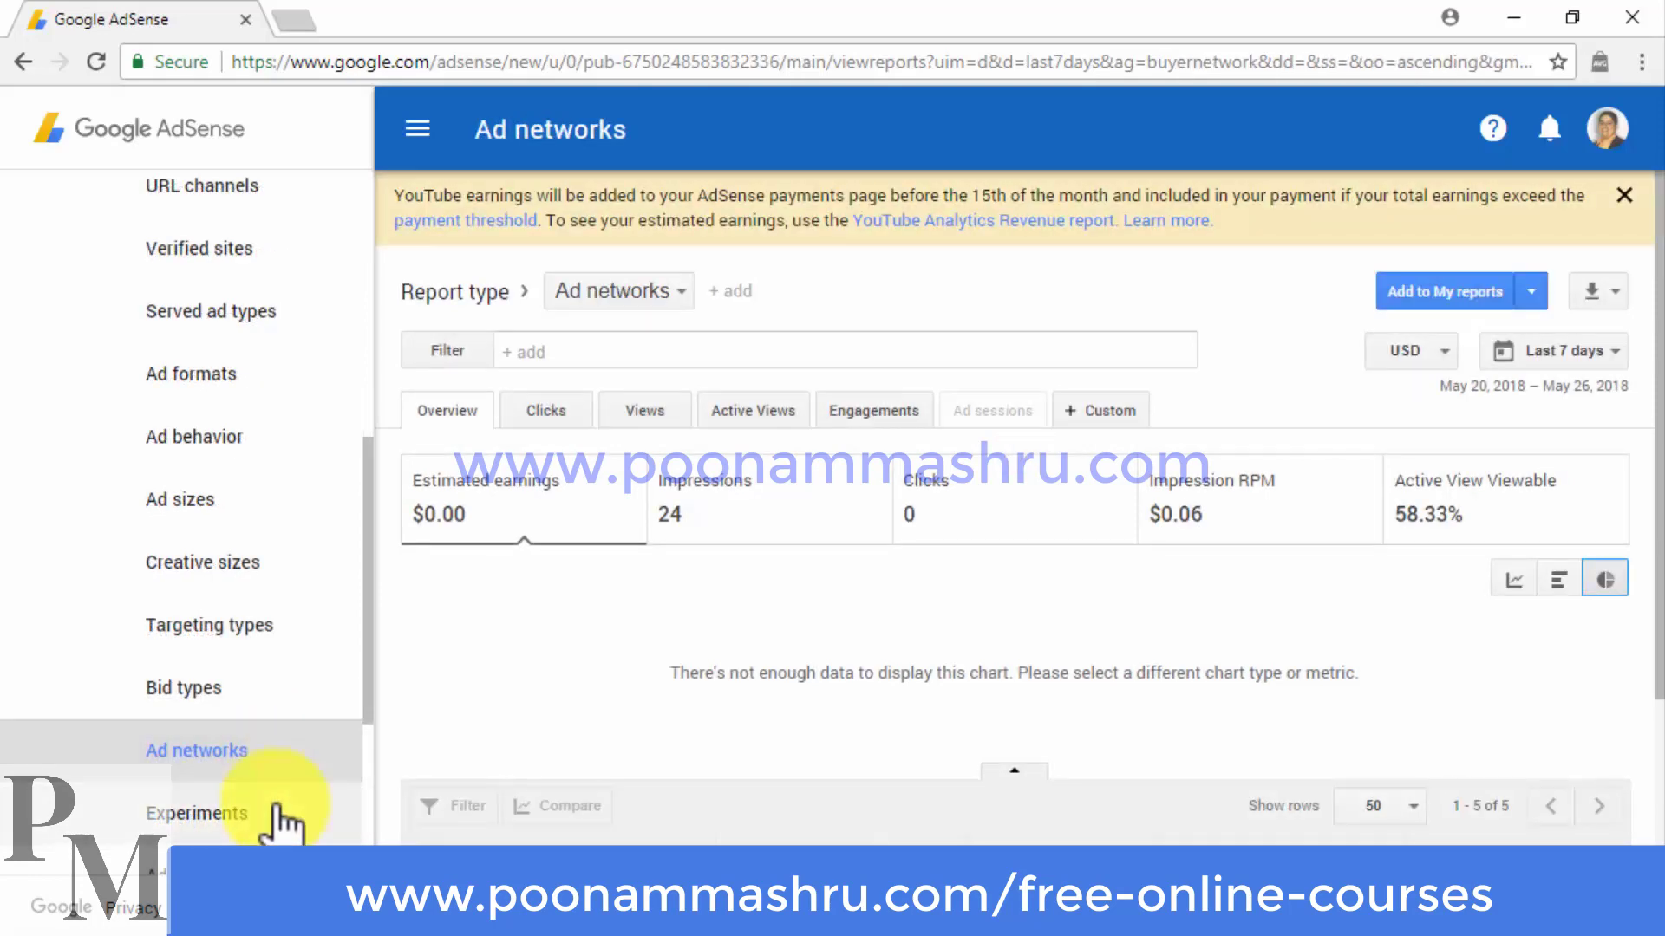
click(278, 812)
scroll(278, 763, down, 2)
click(278, 770)
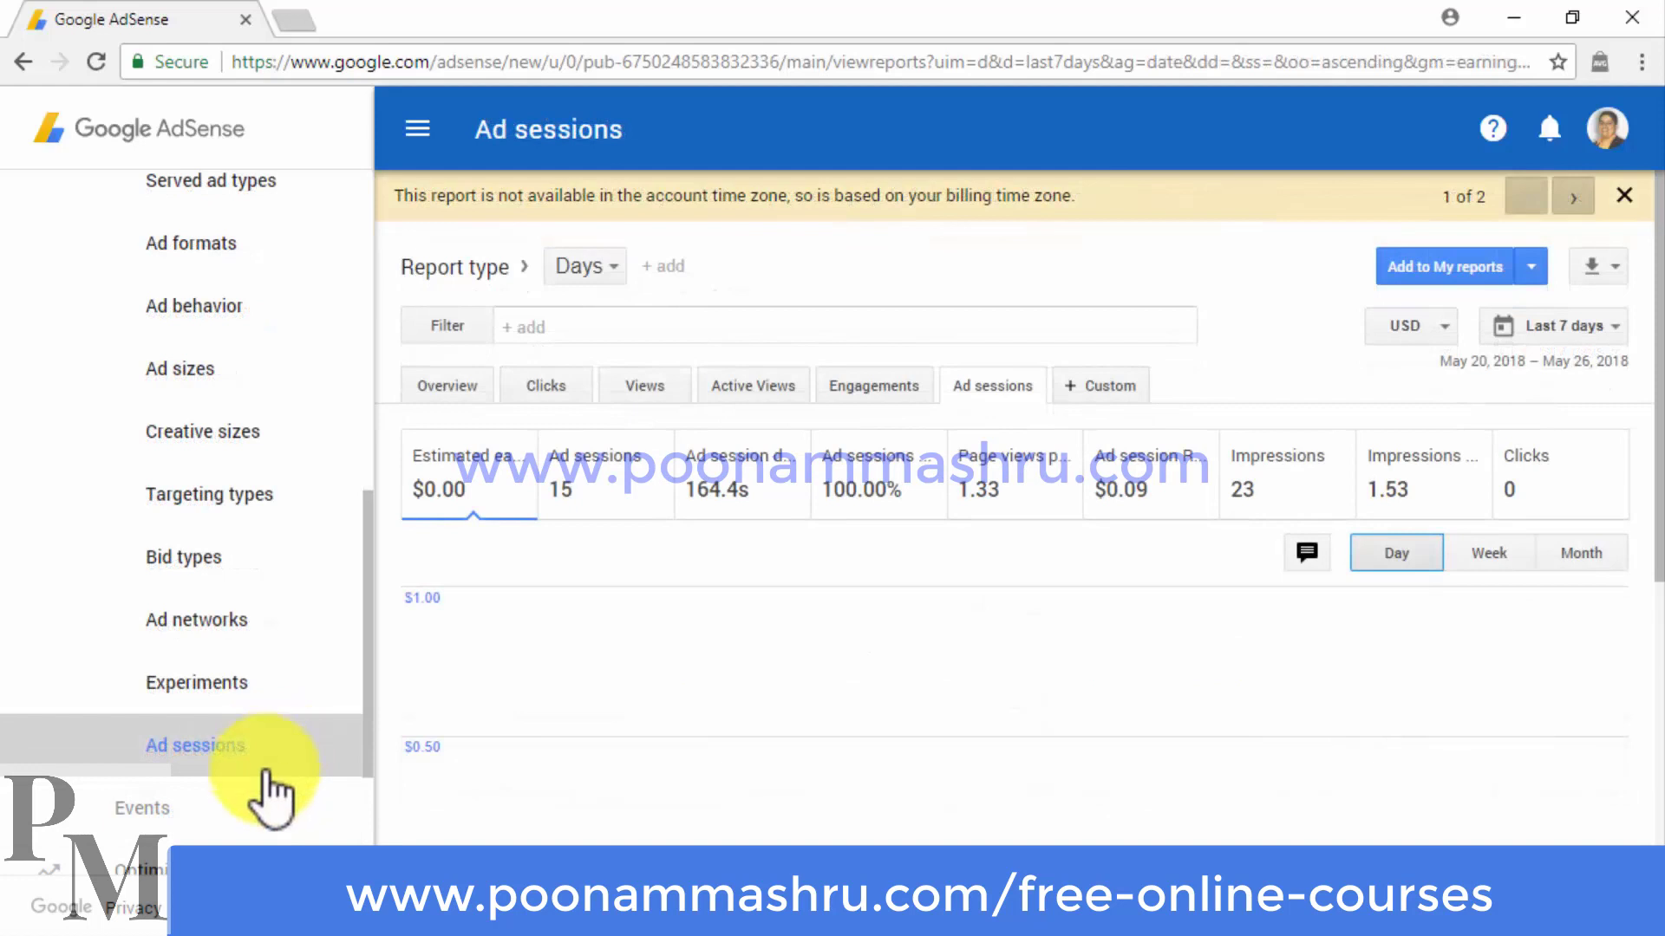
click(254, 809)
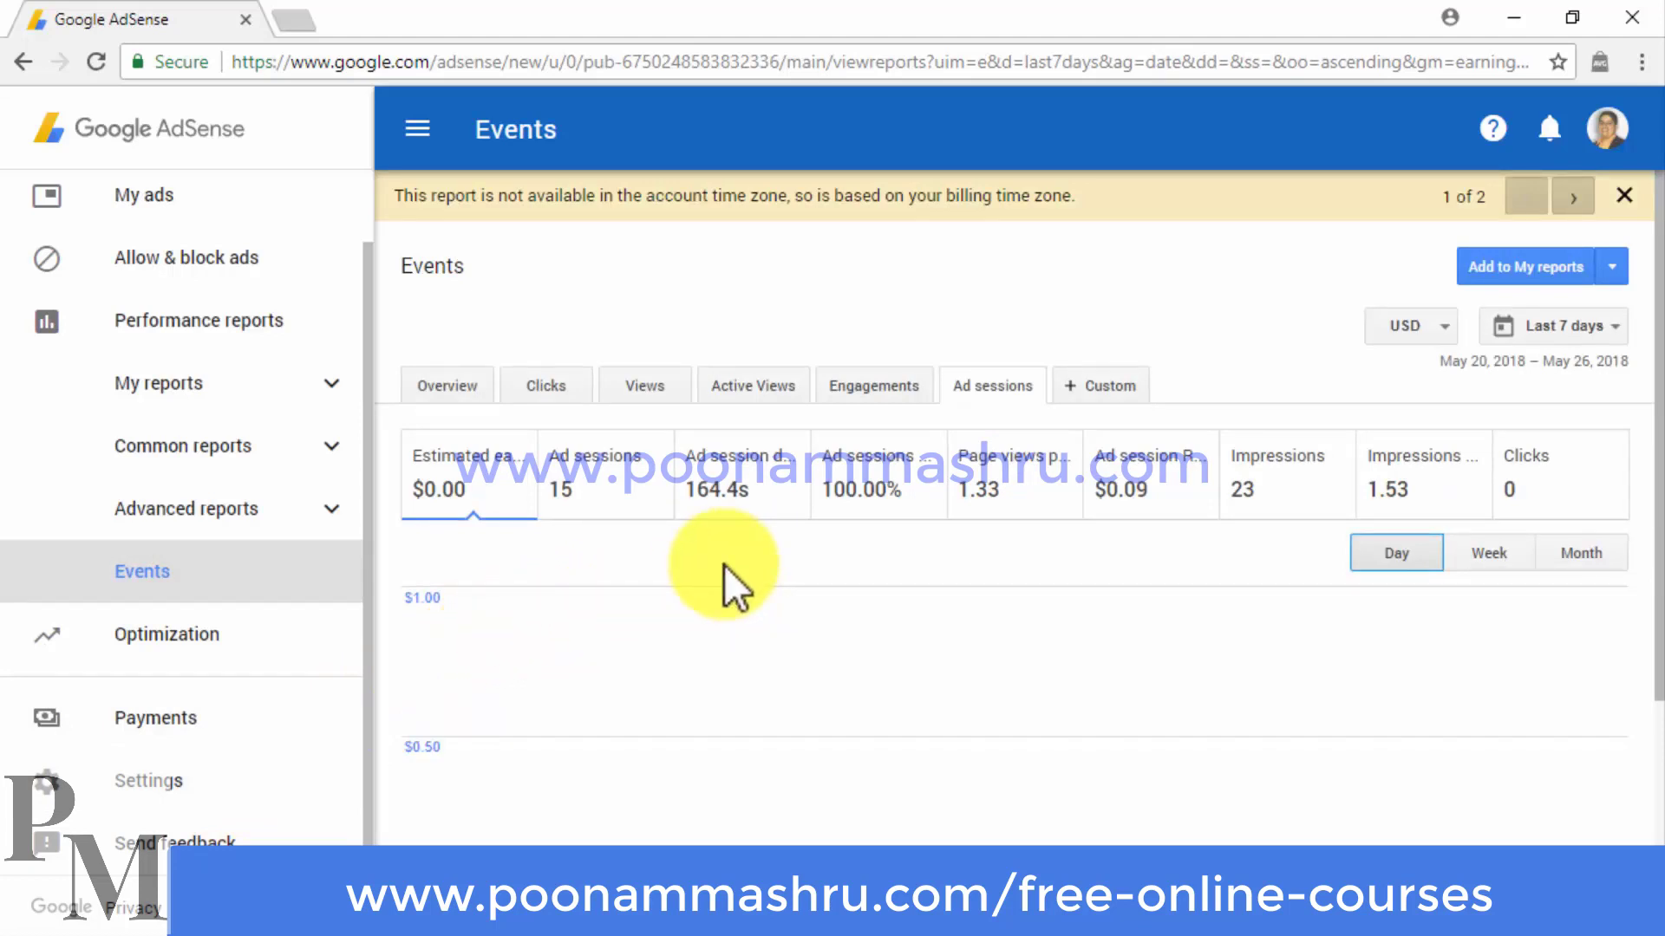
- Look over the Opportunities, Experiments and Labs pages of the Optimization section
click(291, 636)
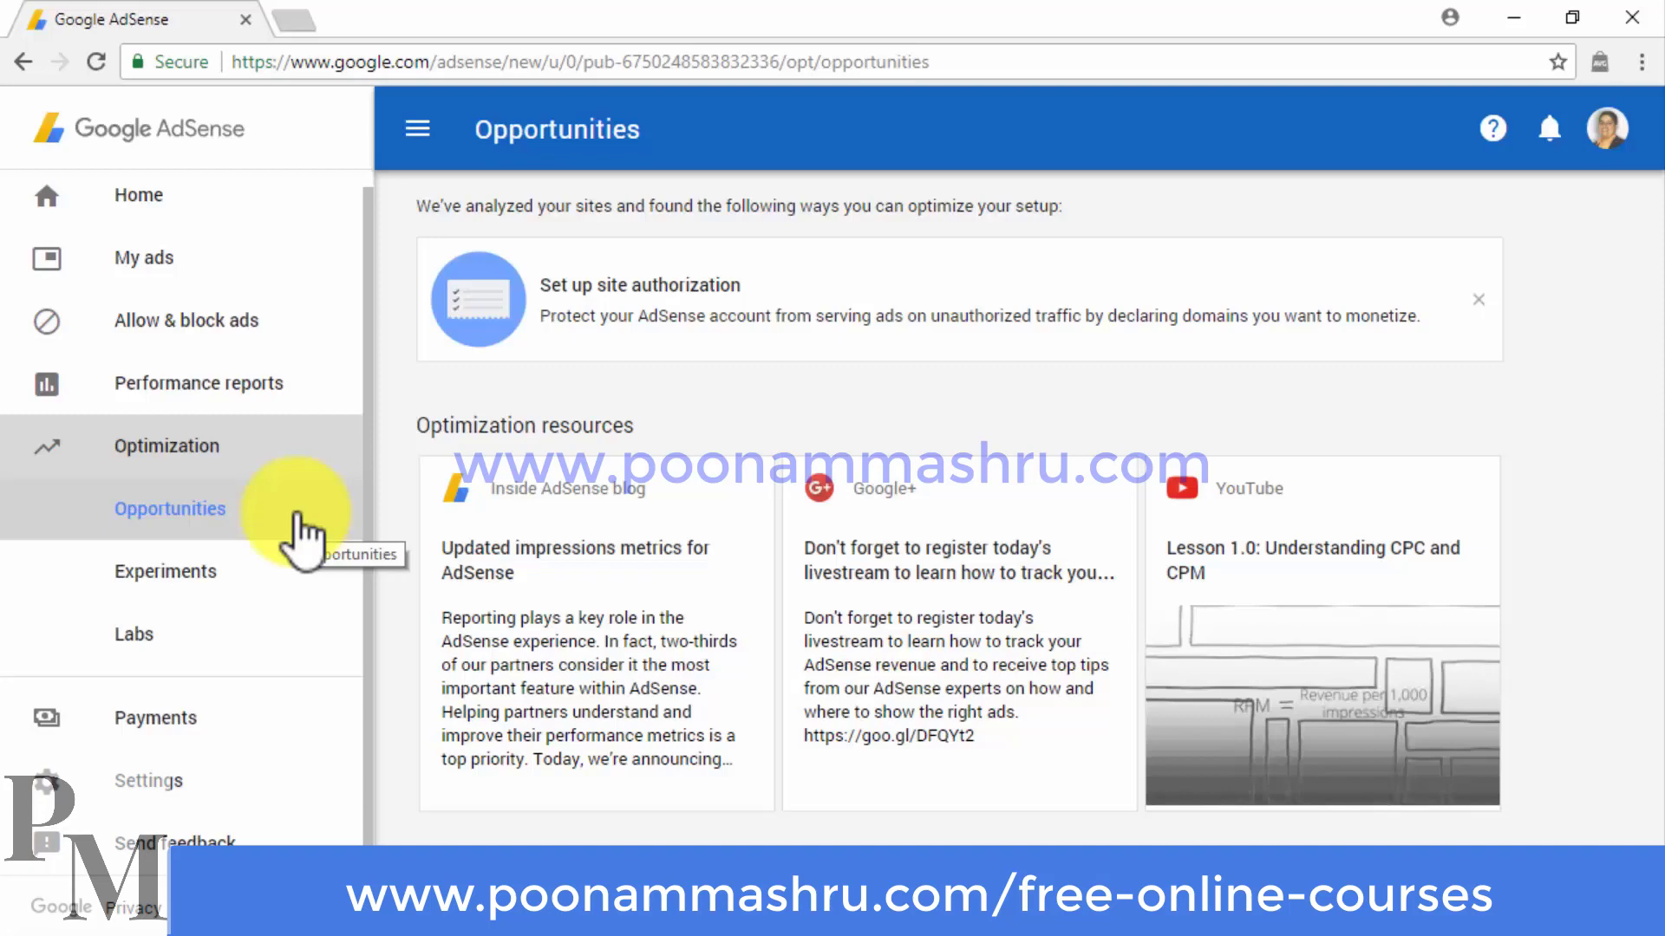
click(292, 577)
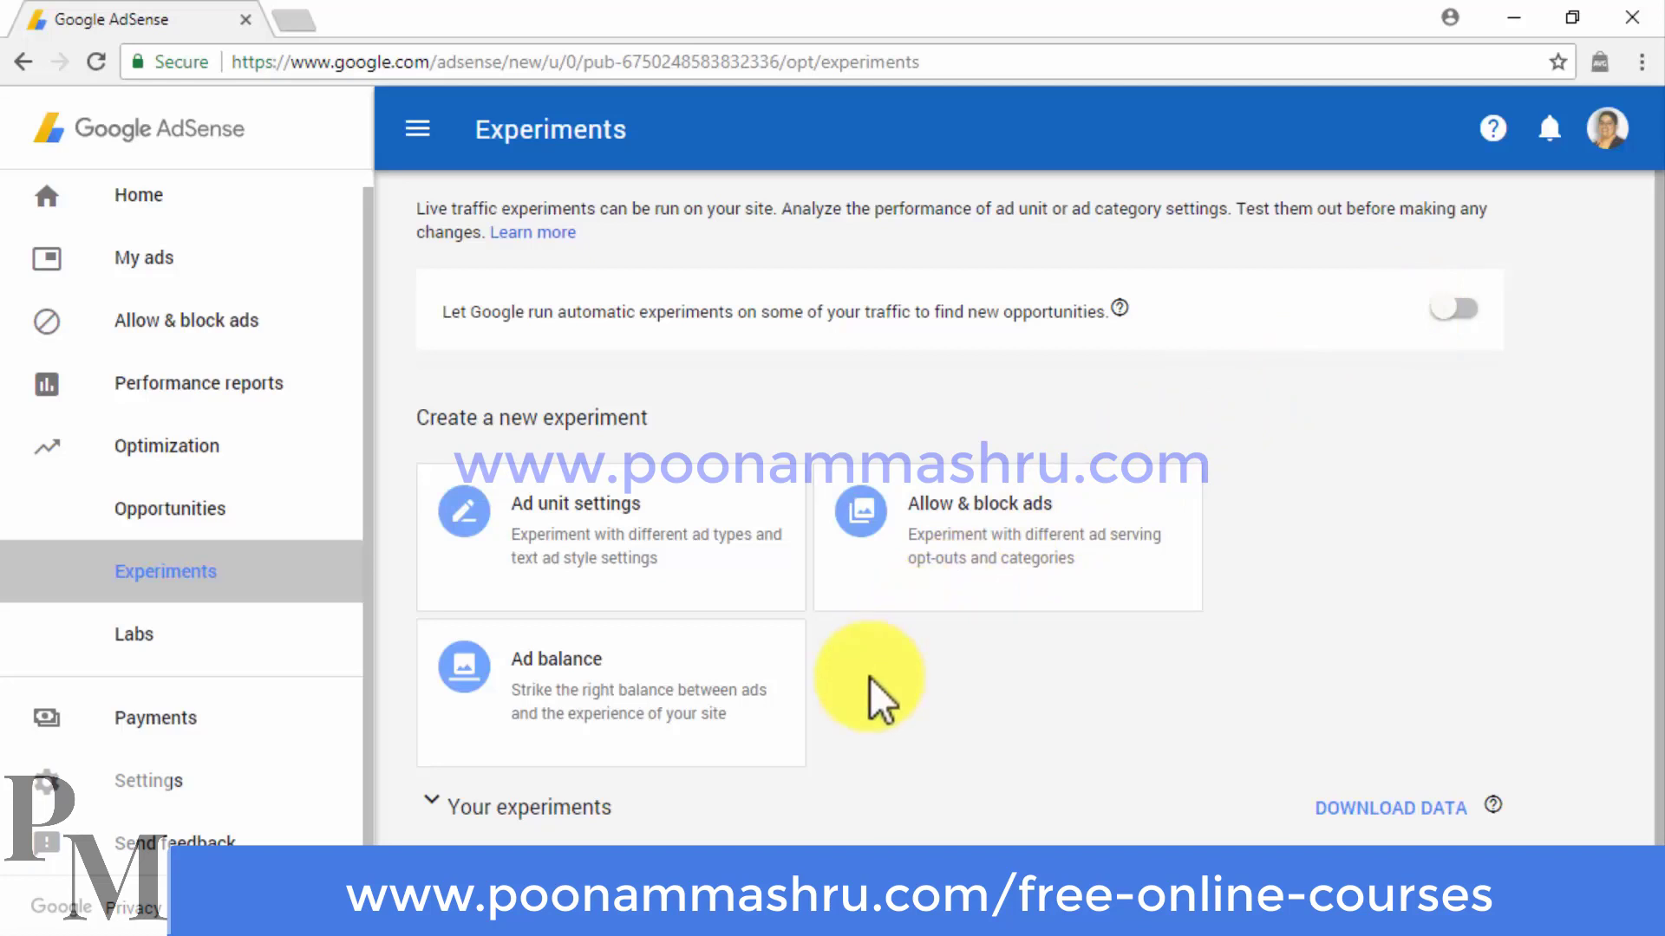
click(309, 666)
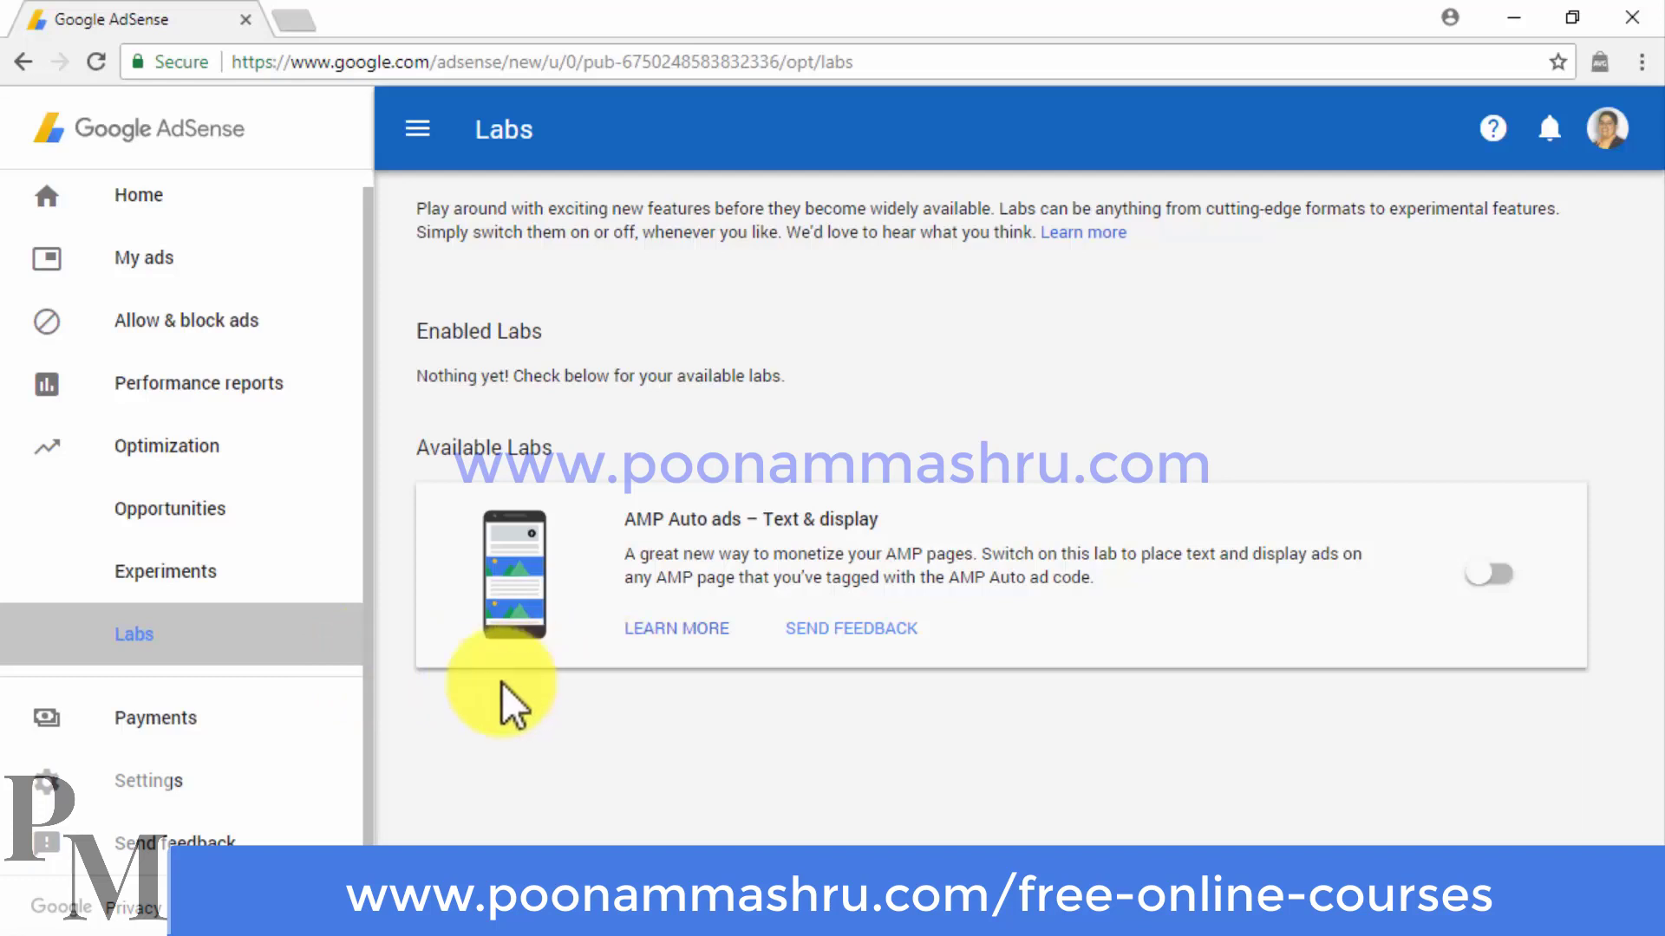
- Review the Payments page, covering earnings, transactions, the payment method and payment settings
click(319, 730)
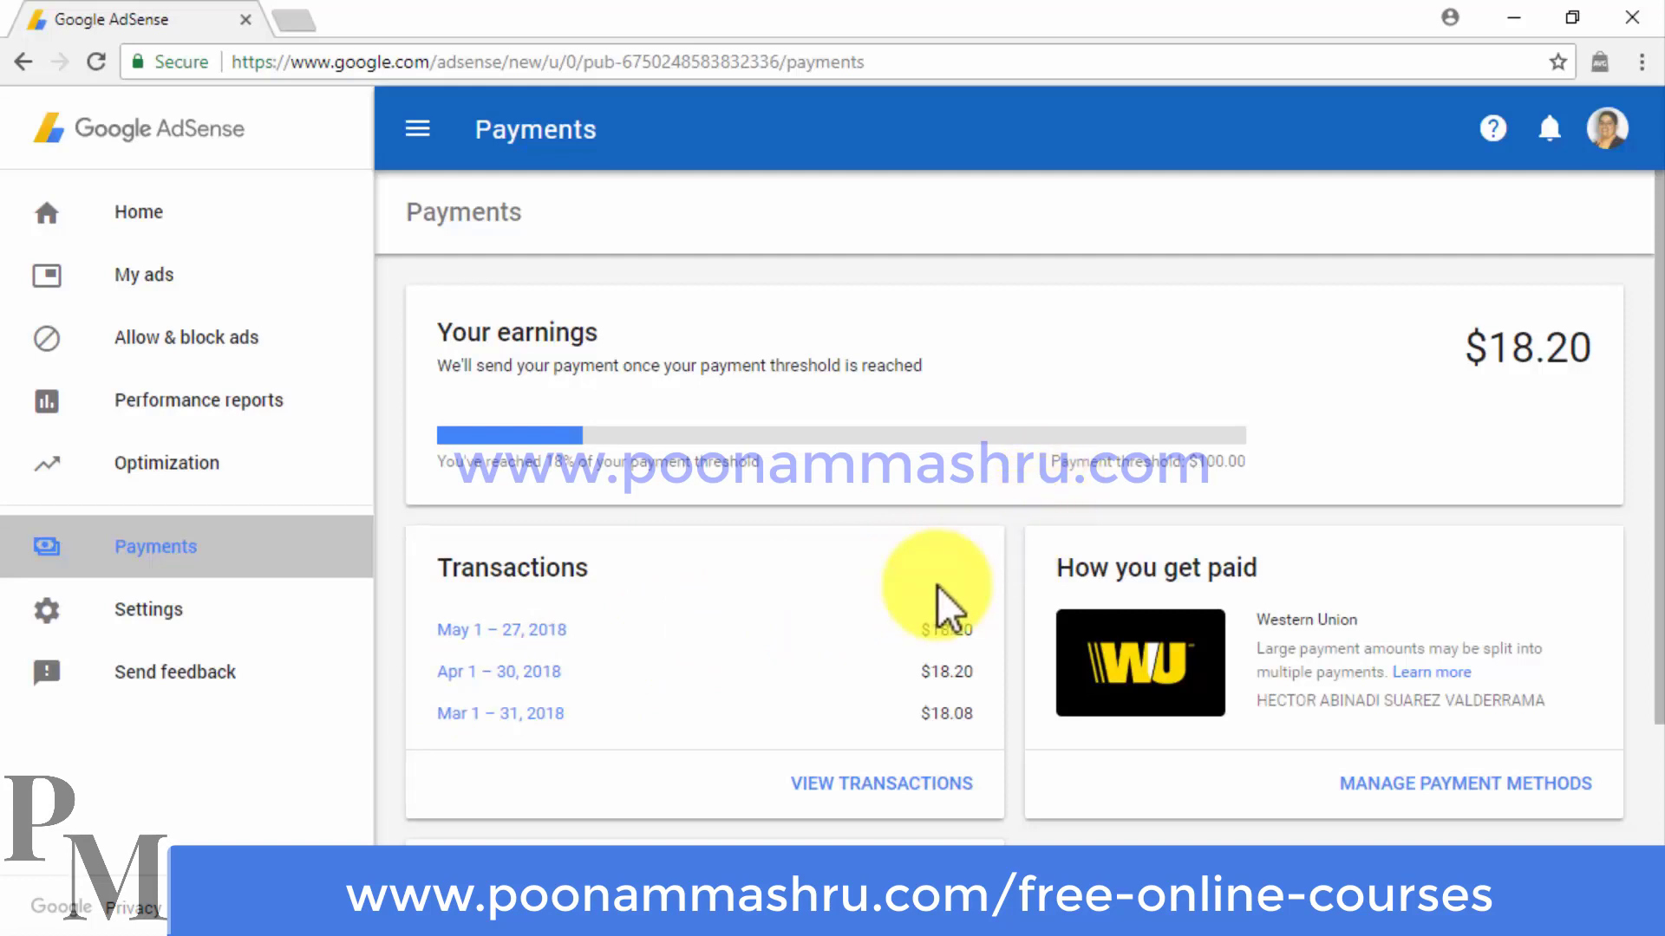
scroll(1117, 756, down, 1)
scroll(1127, 781, down, 3)
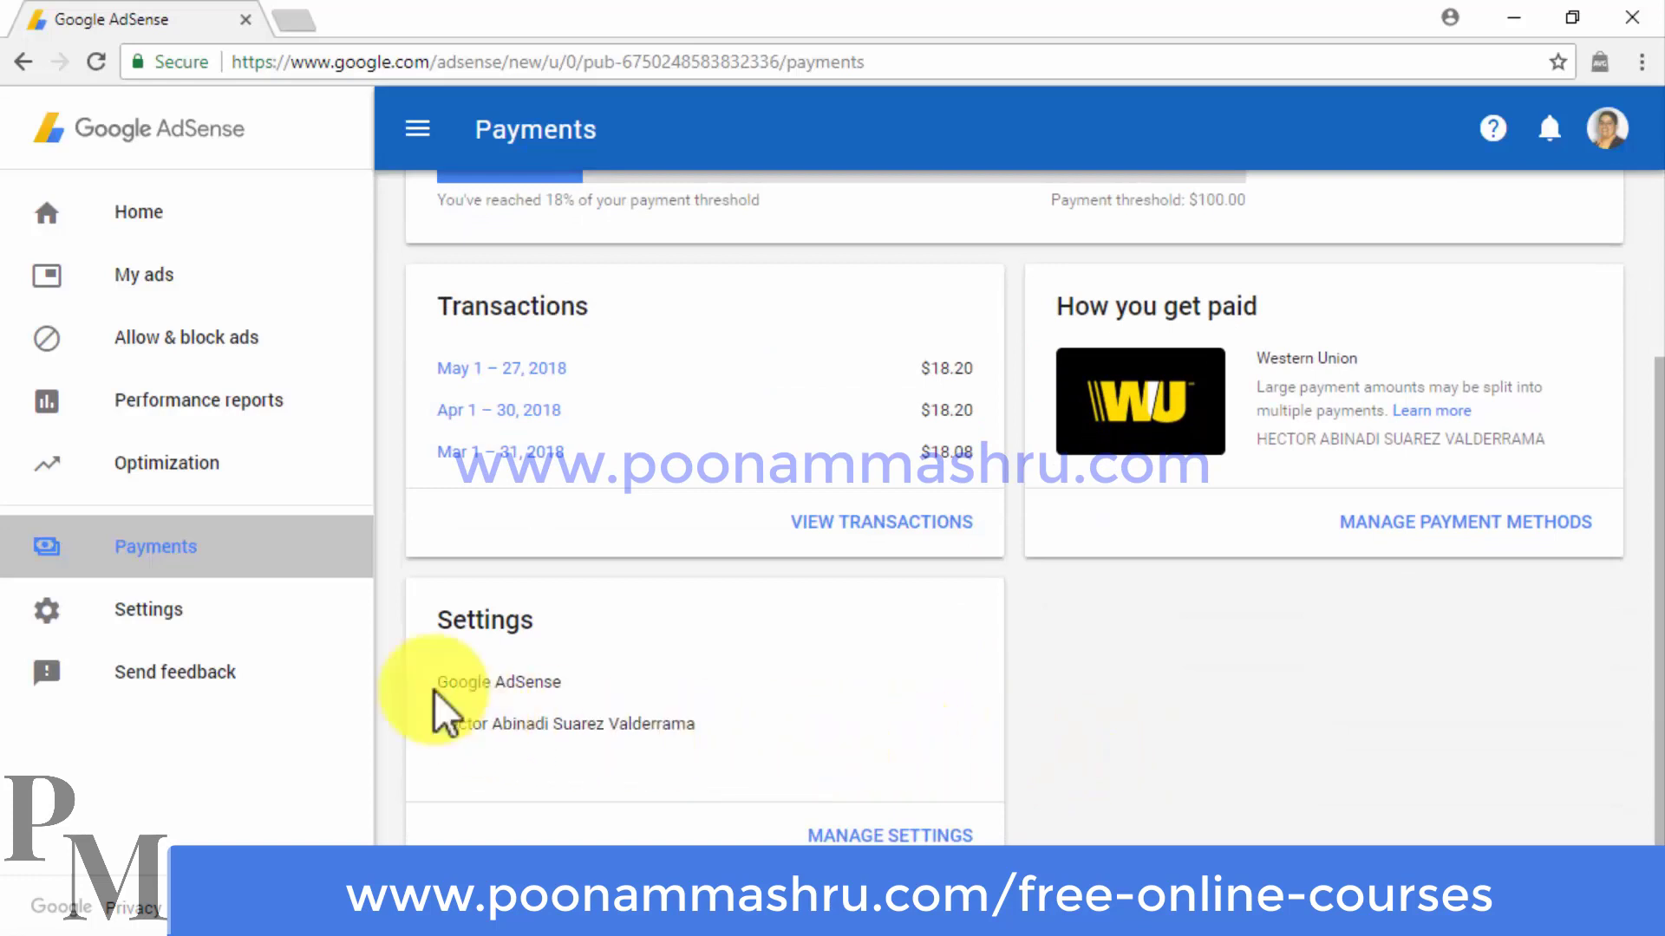
- Review the account's personal settings, from the login email and contact details to the email preferences and display language
click(347, 617)
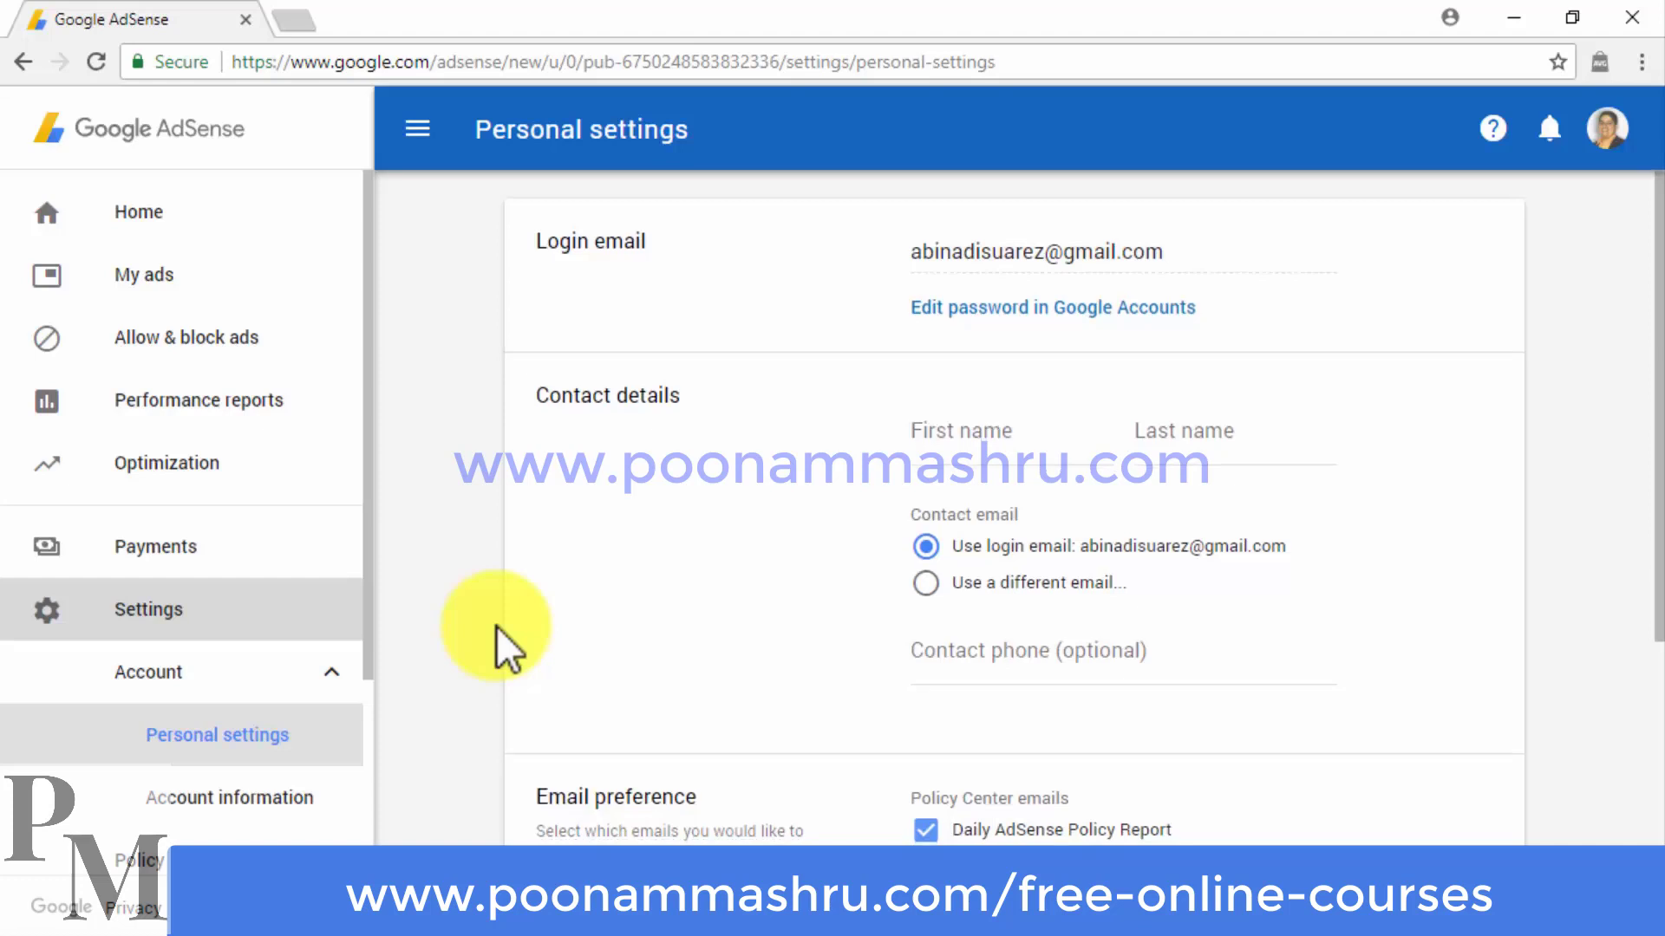
scroll(496, 626, down, 5)
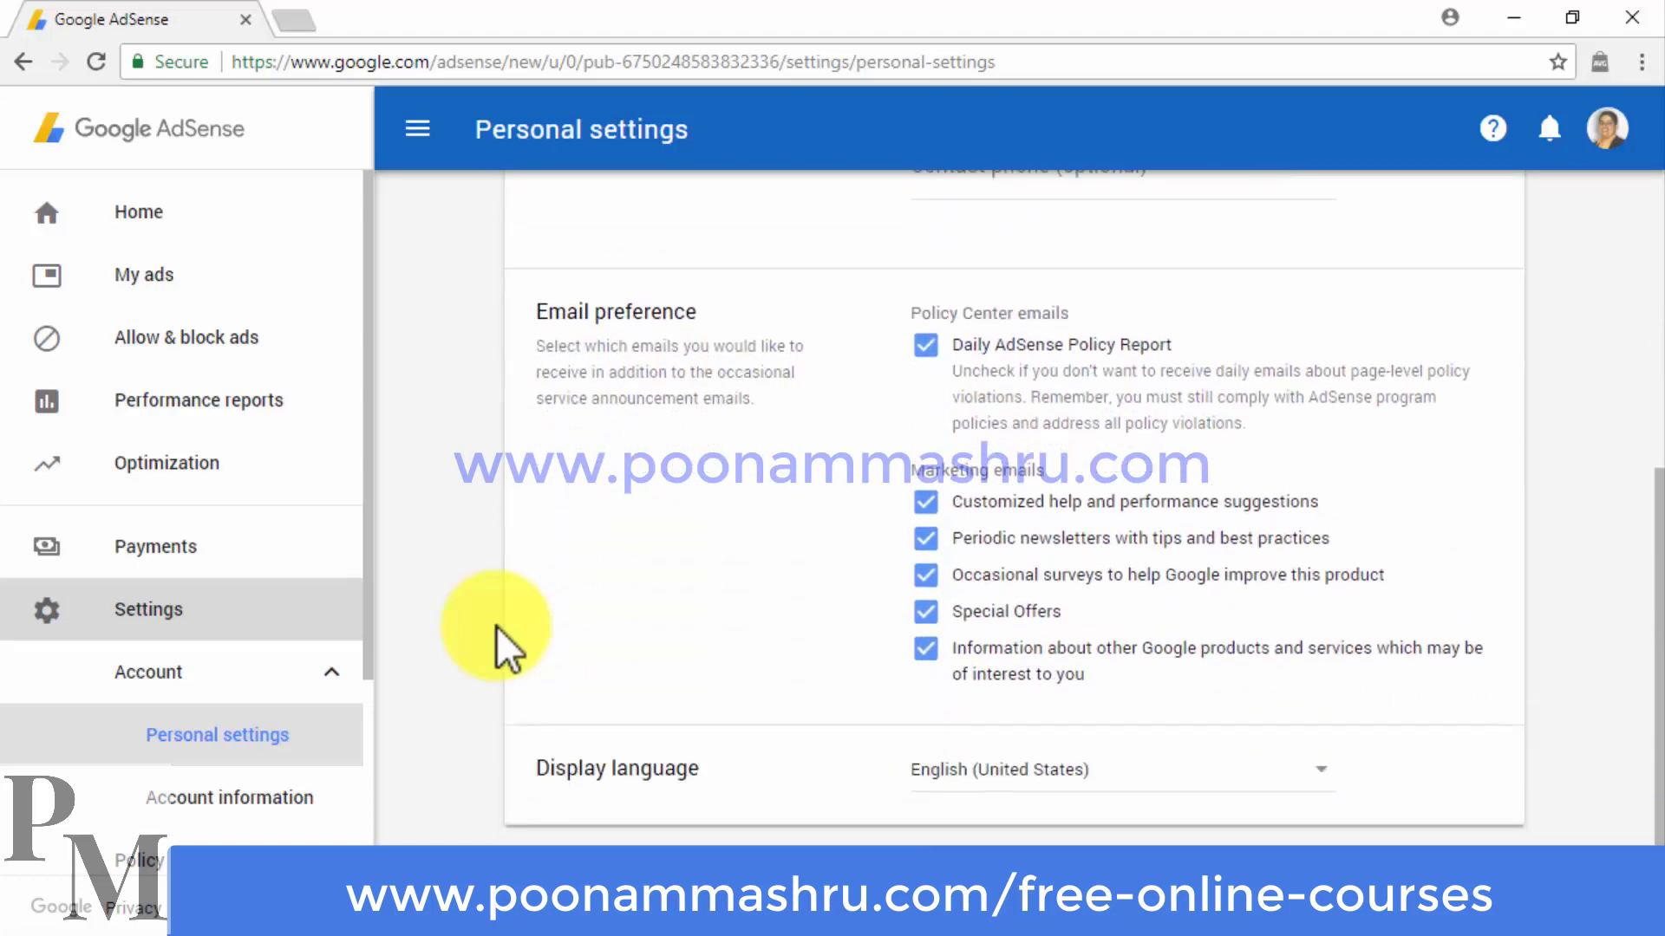
- Review the account information, the policy center status and the list of managed sites
click(327, 813)
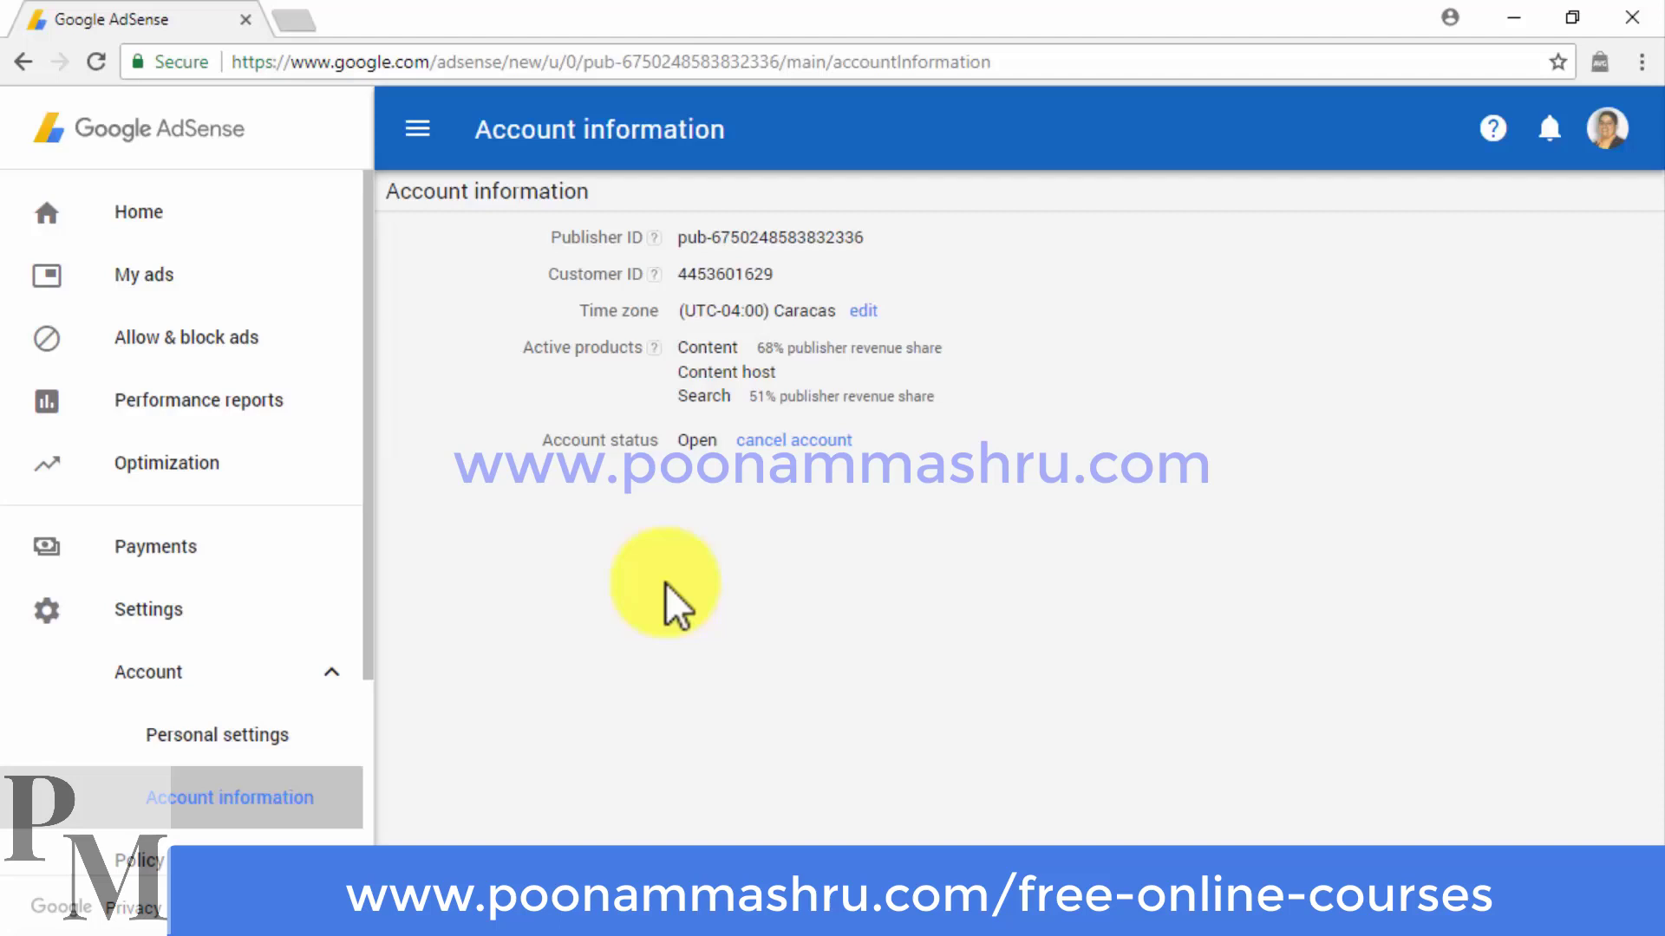
scroll(289, 742, down, 3)
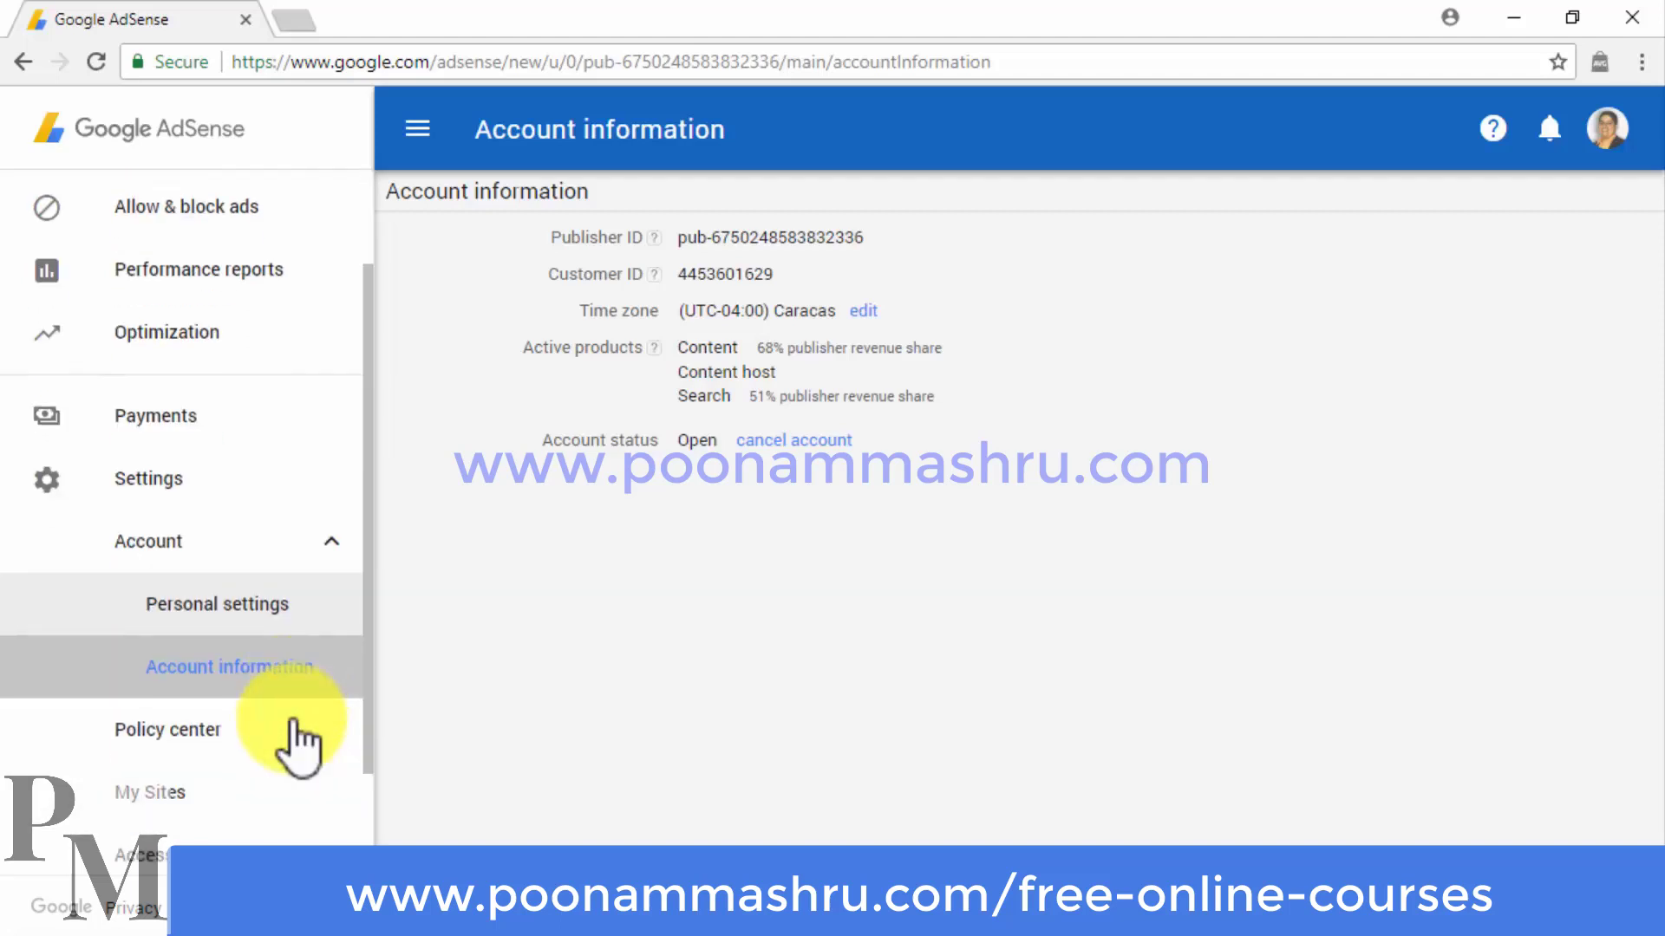
click(291, 598)
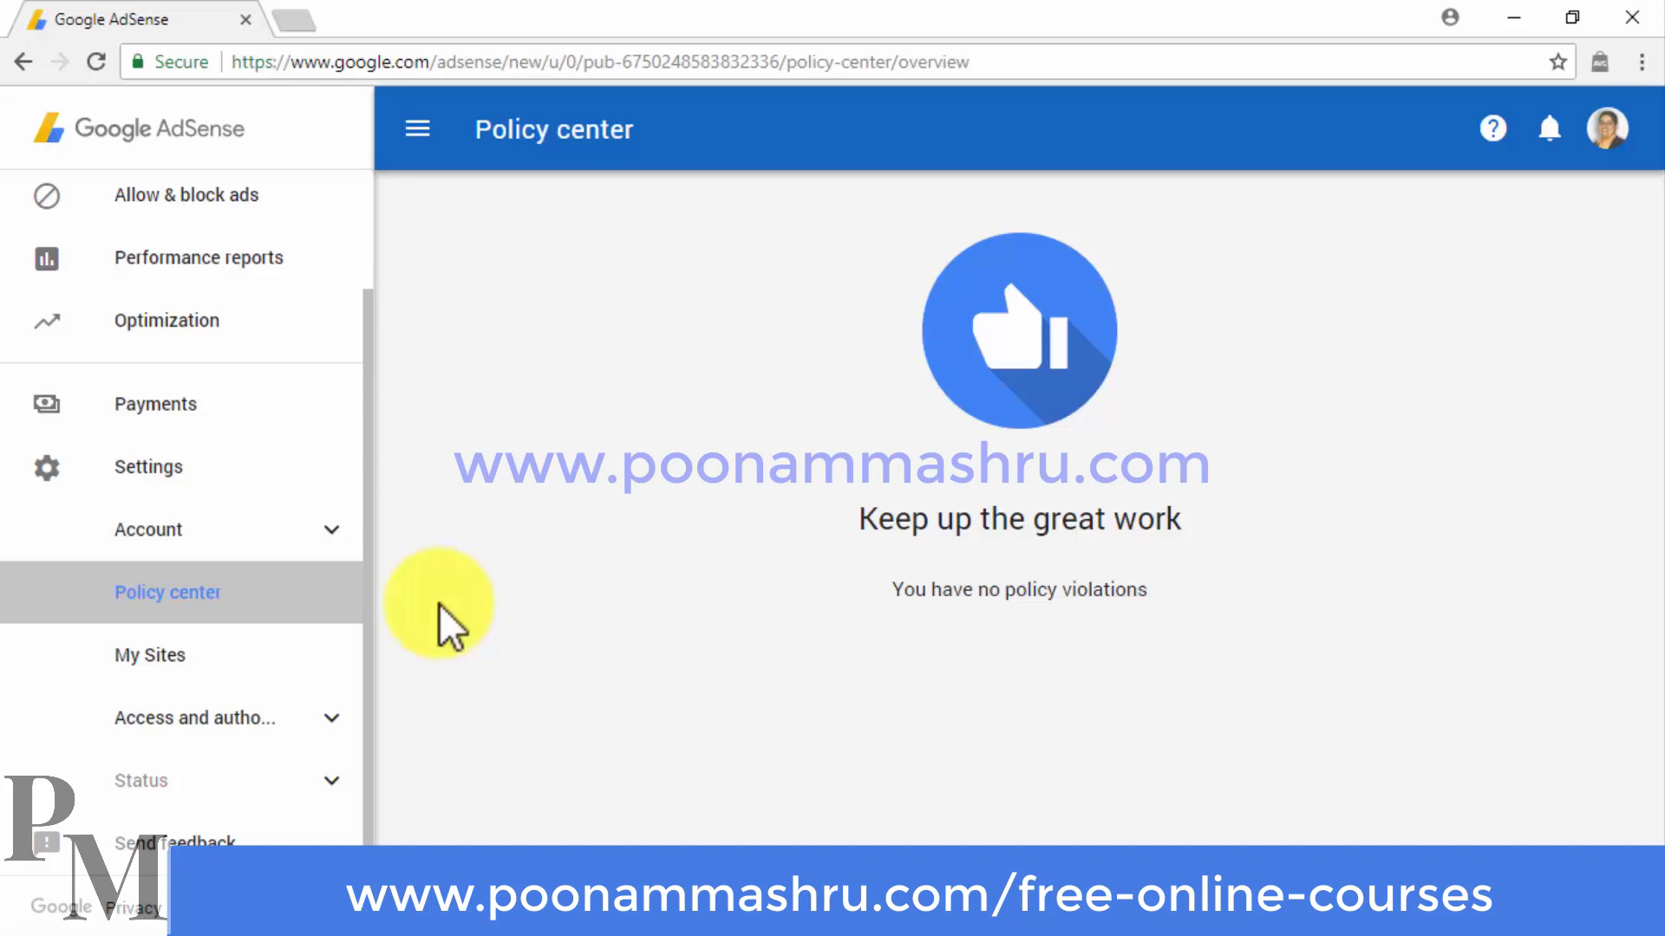
click(353, 646)
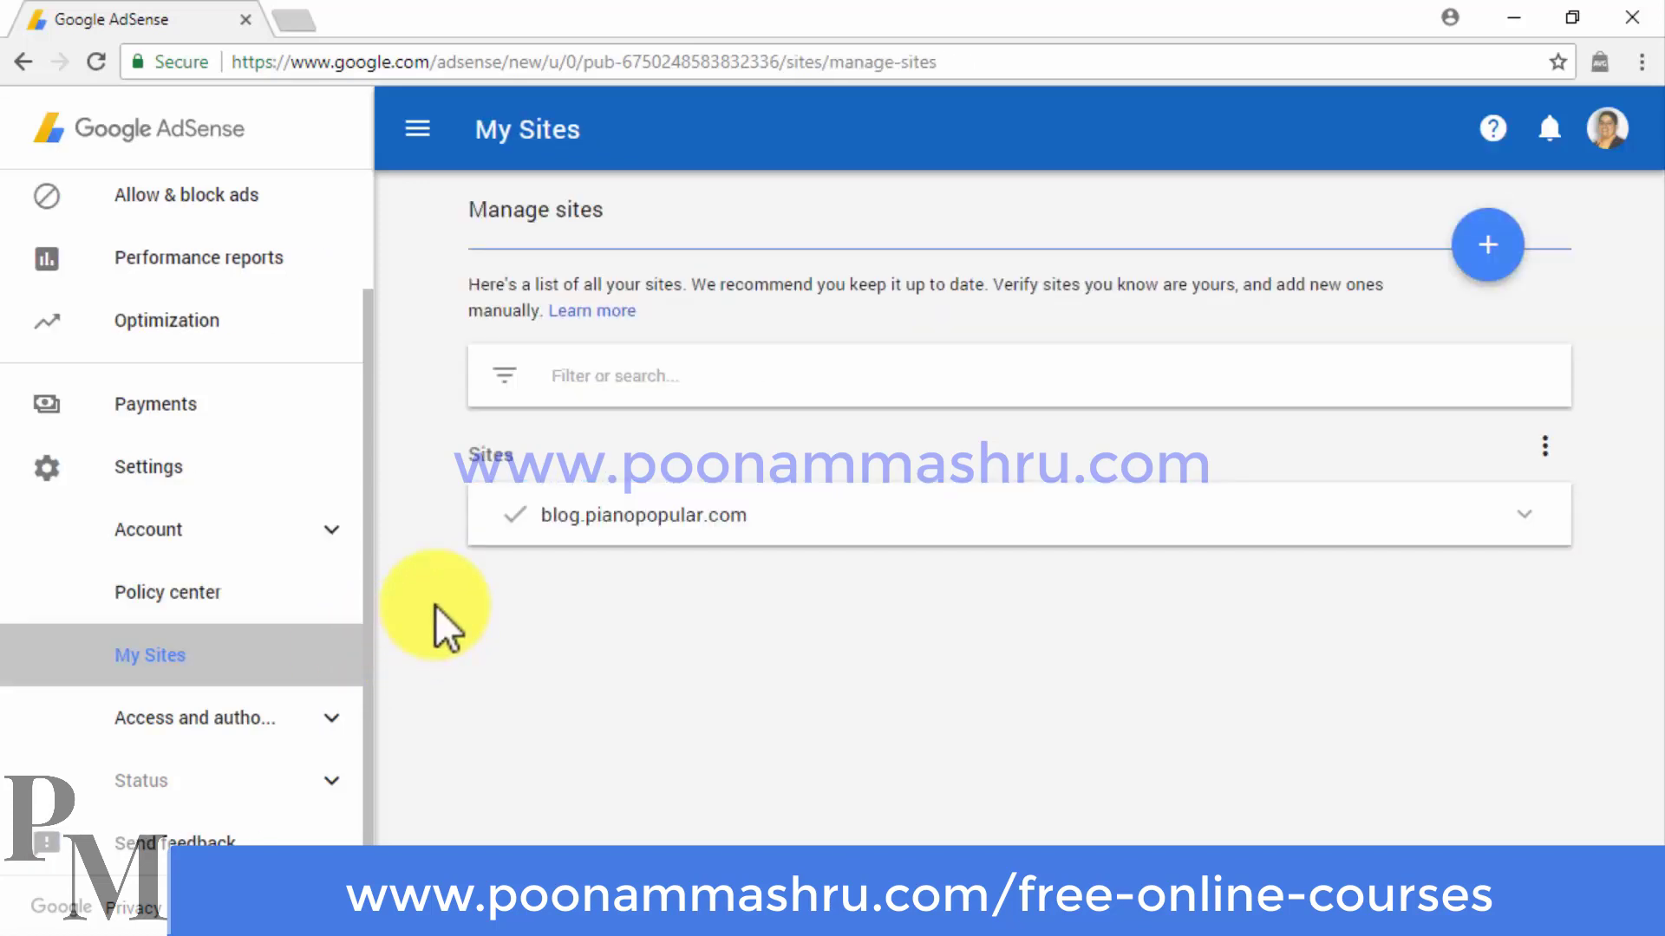
click(1464, 248)
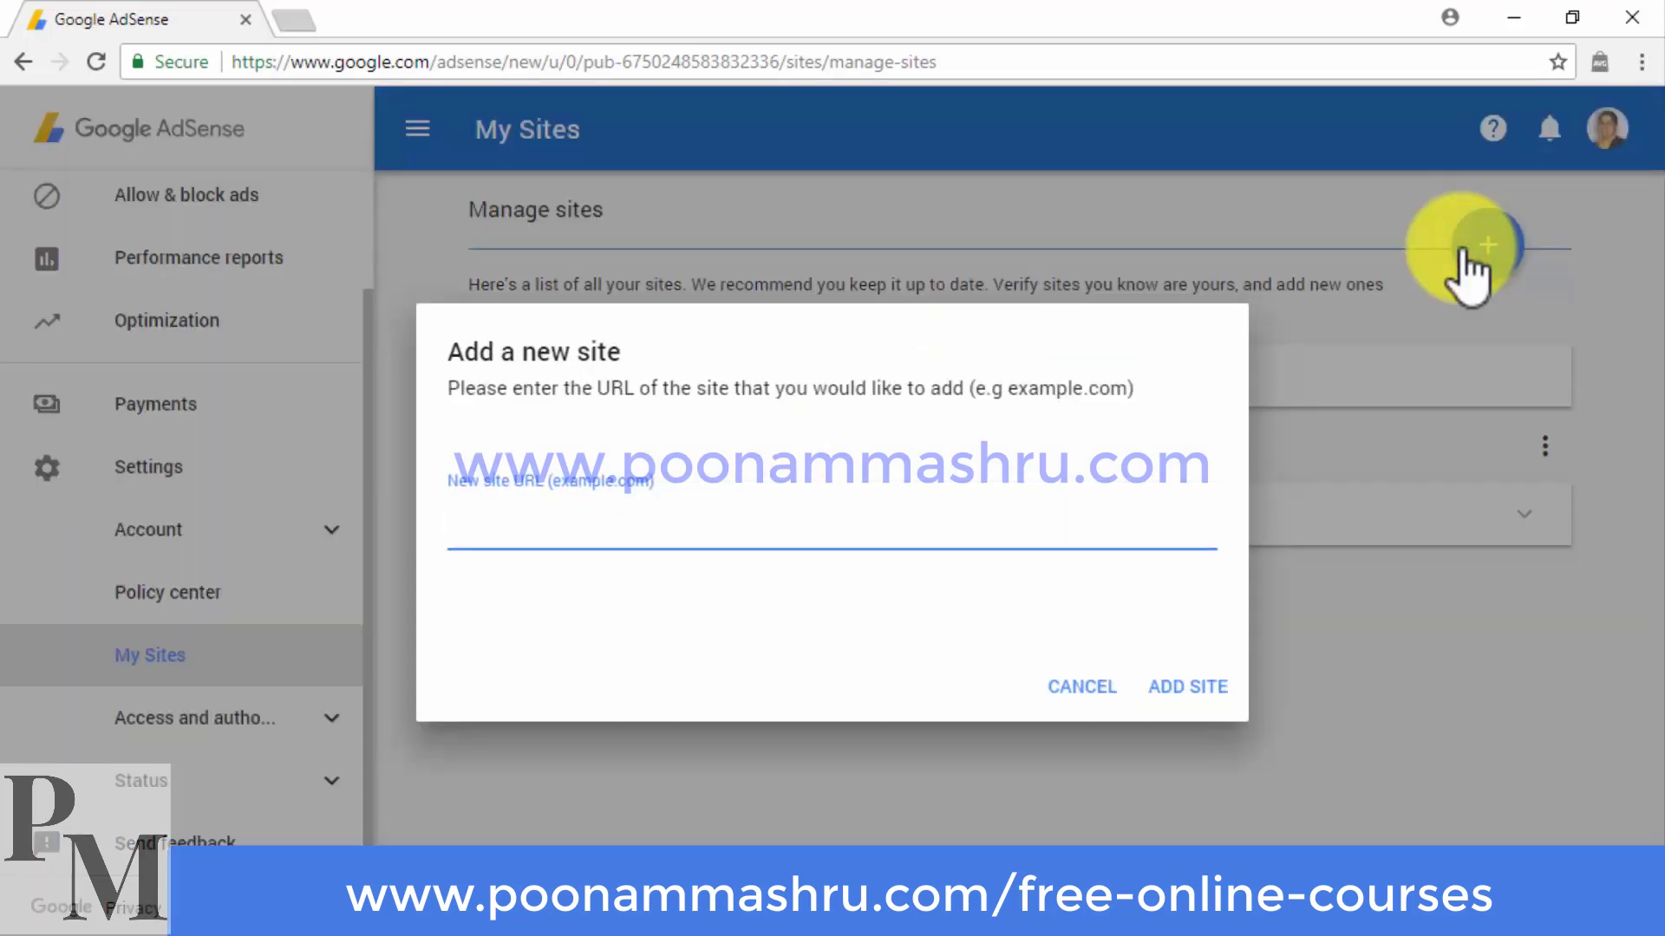
text(abinadisuarez.com)
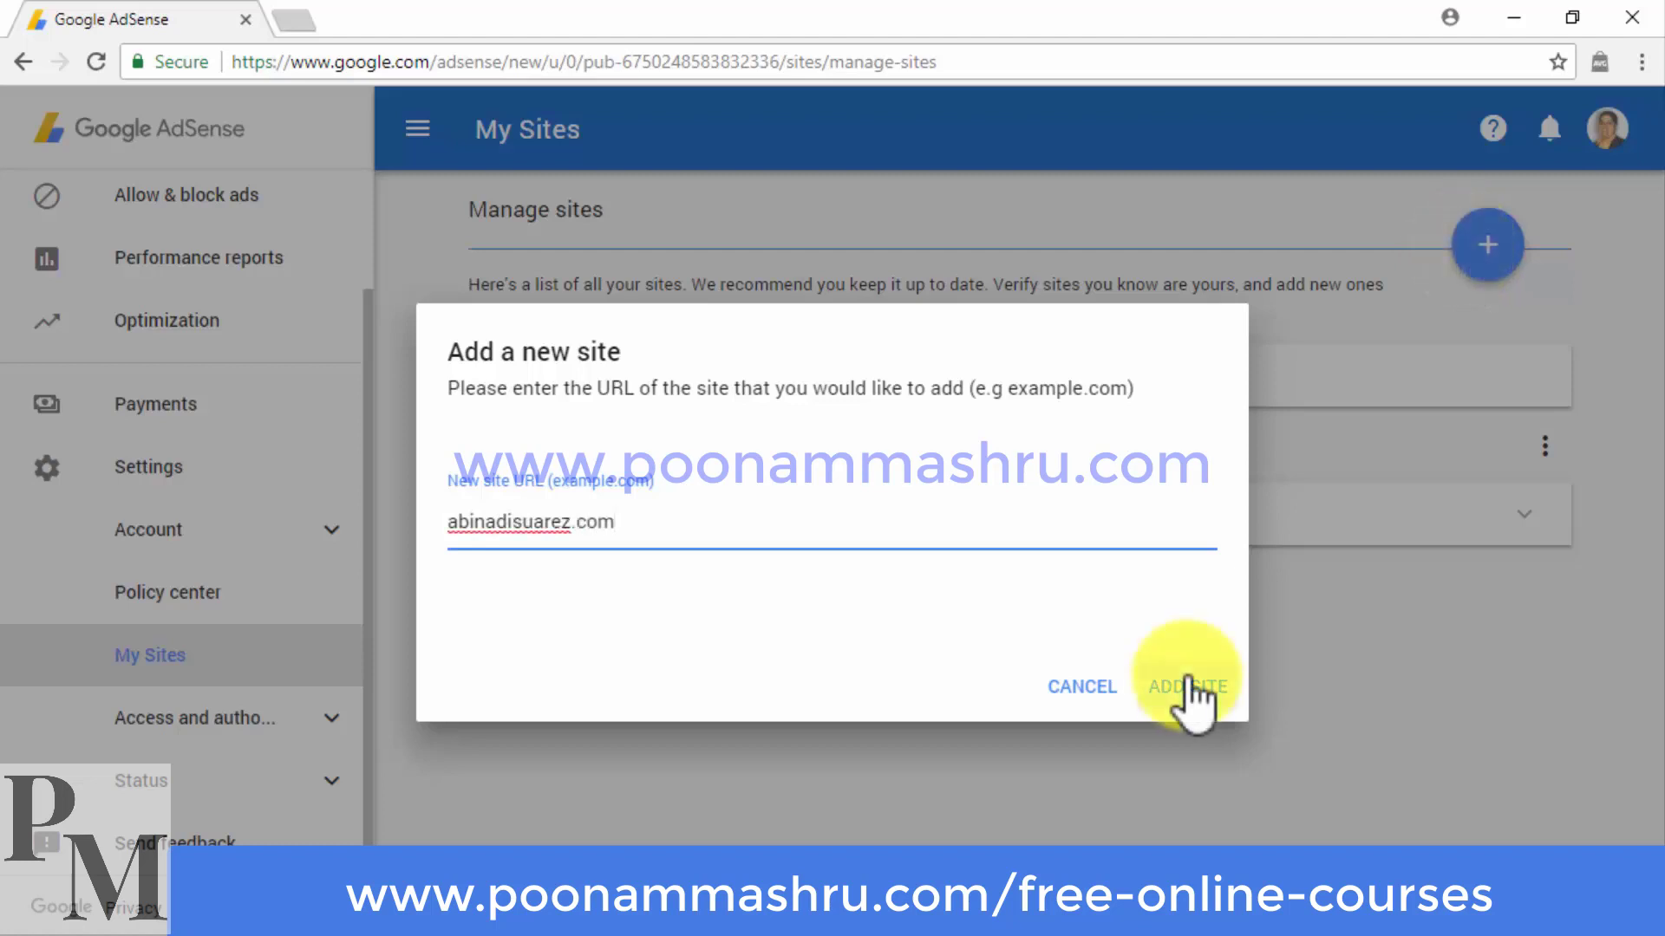
click(1118, 685)
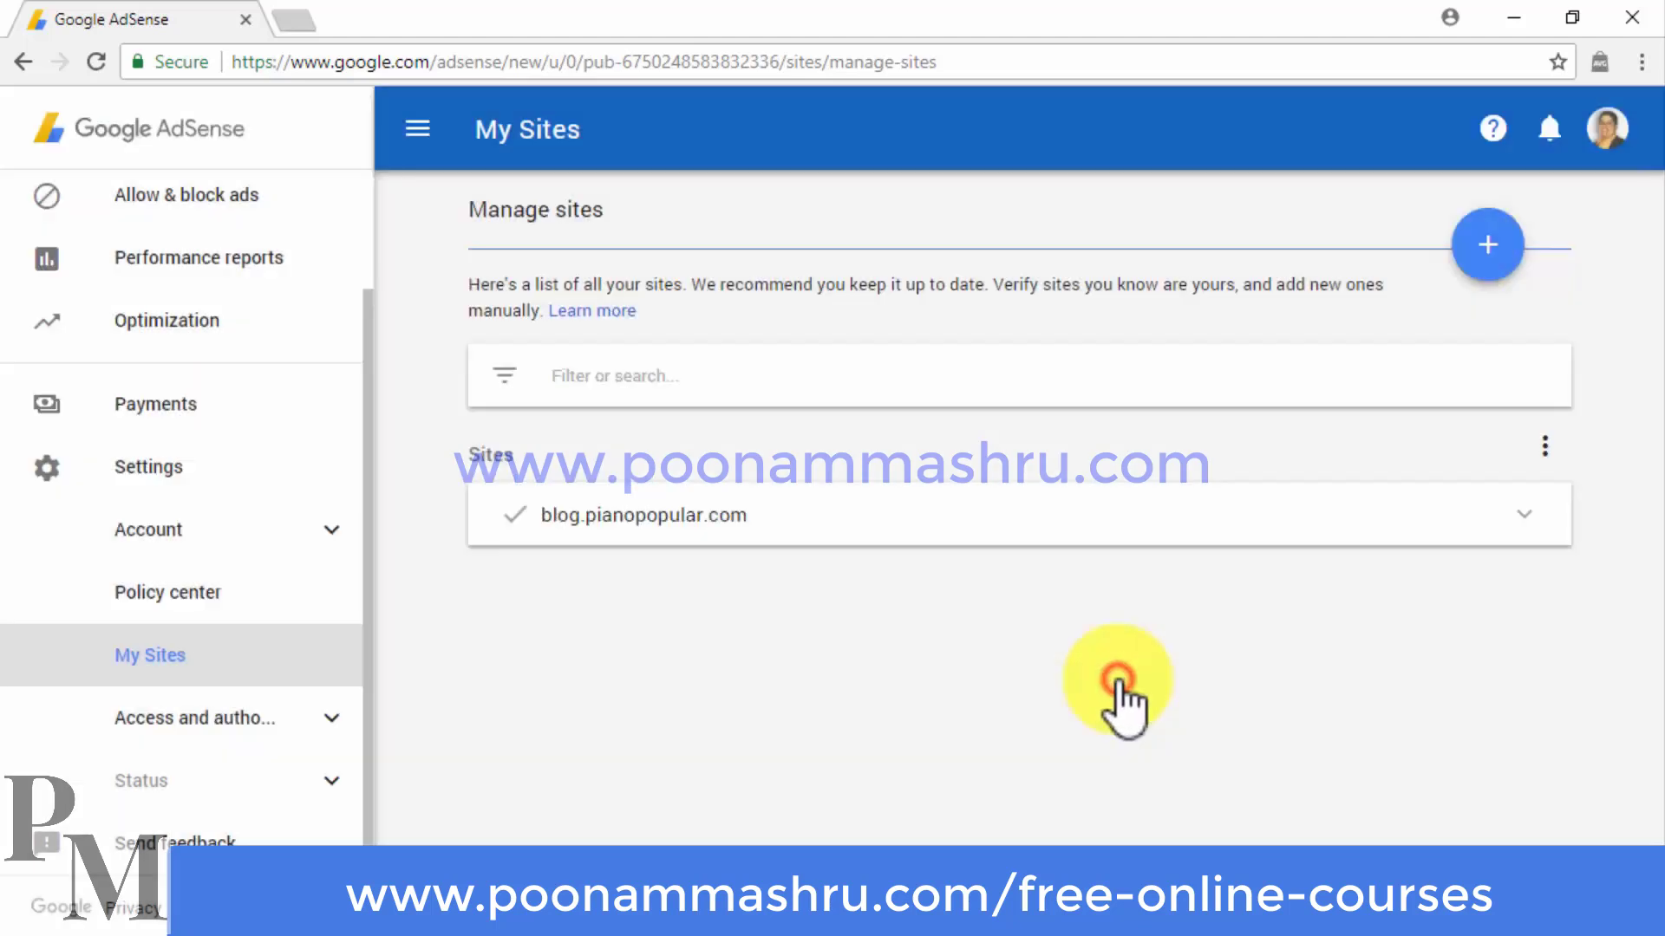
- Look over the verification and site authorization options available for the managed sites
click(1543, 447)
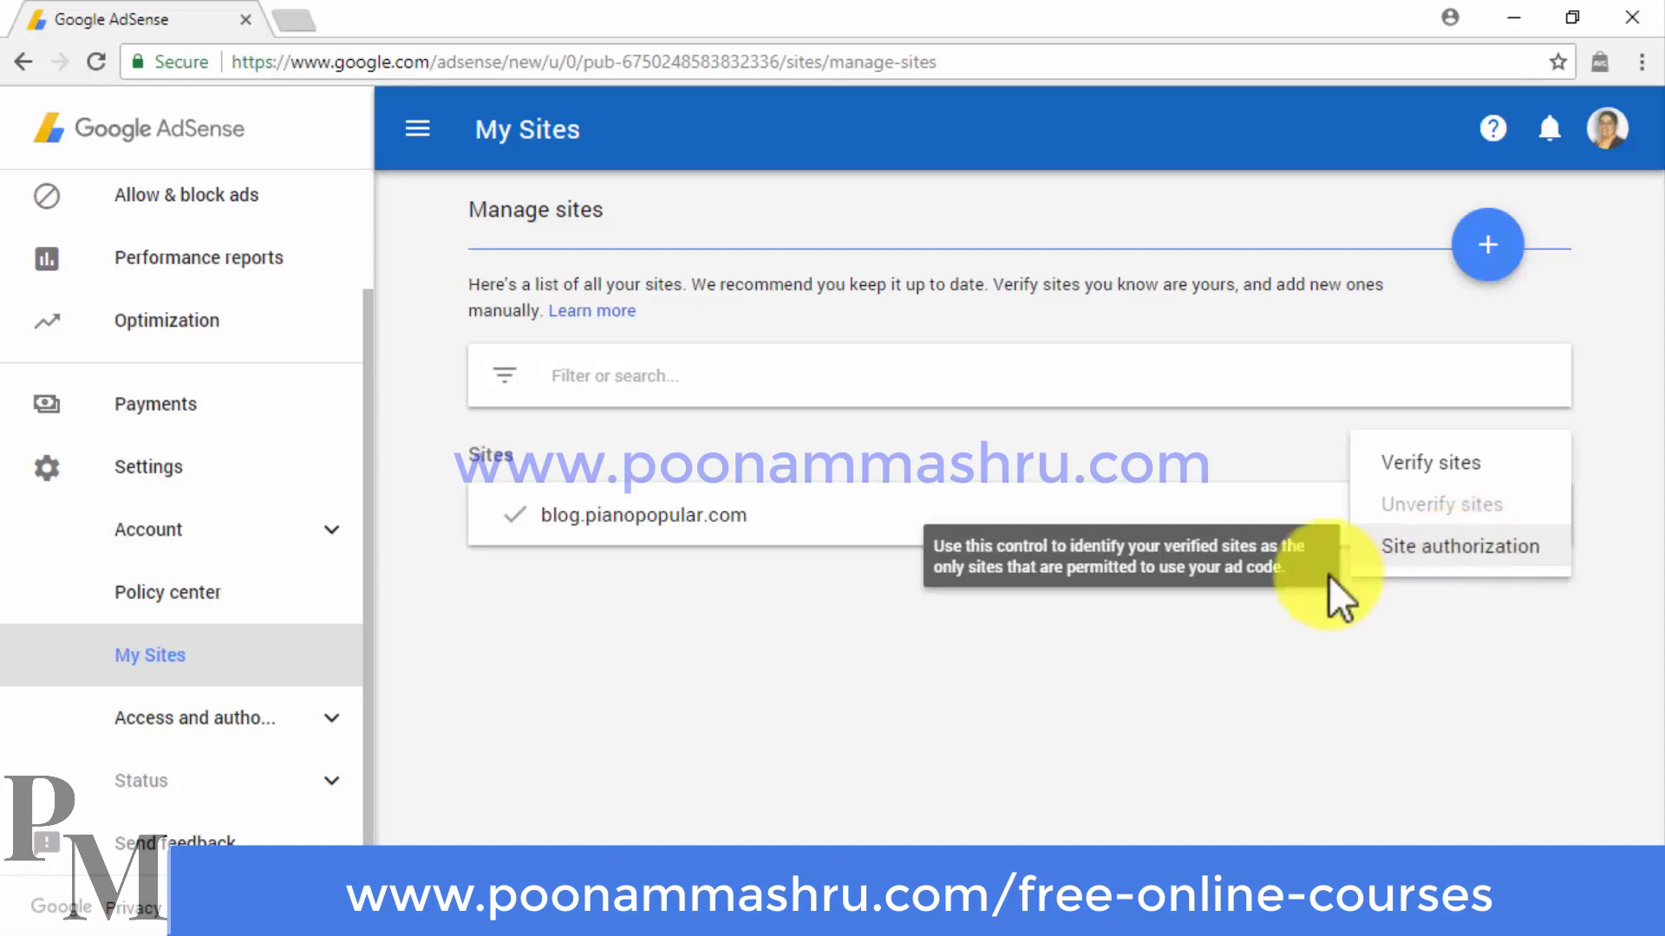
- Invite another user to the AdSense account from User management, entering the invitee's email address
click(337, 719)
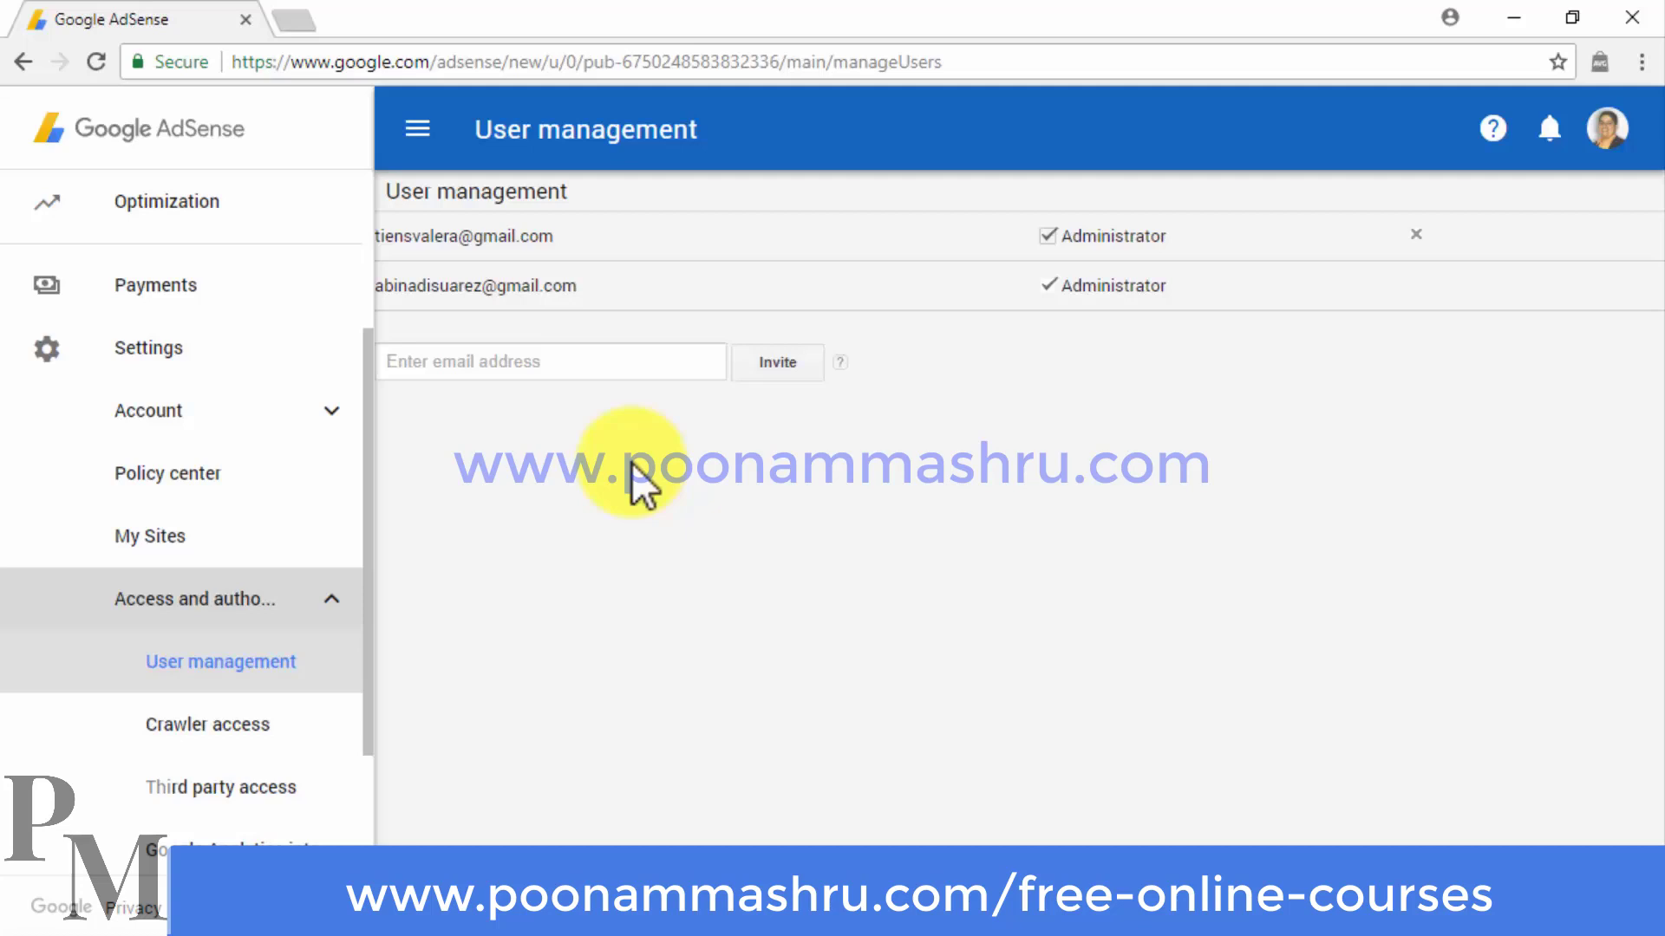
click(575, 361)
key(ctrl+v)
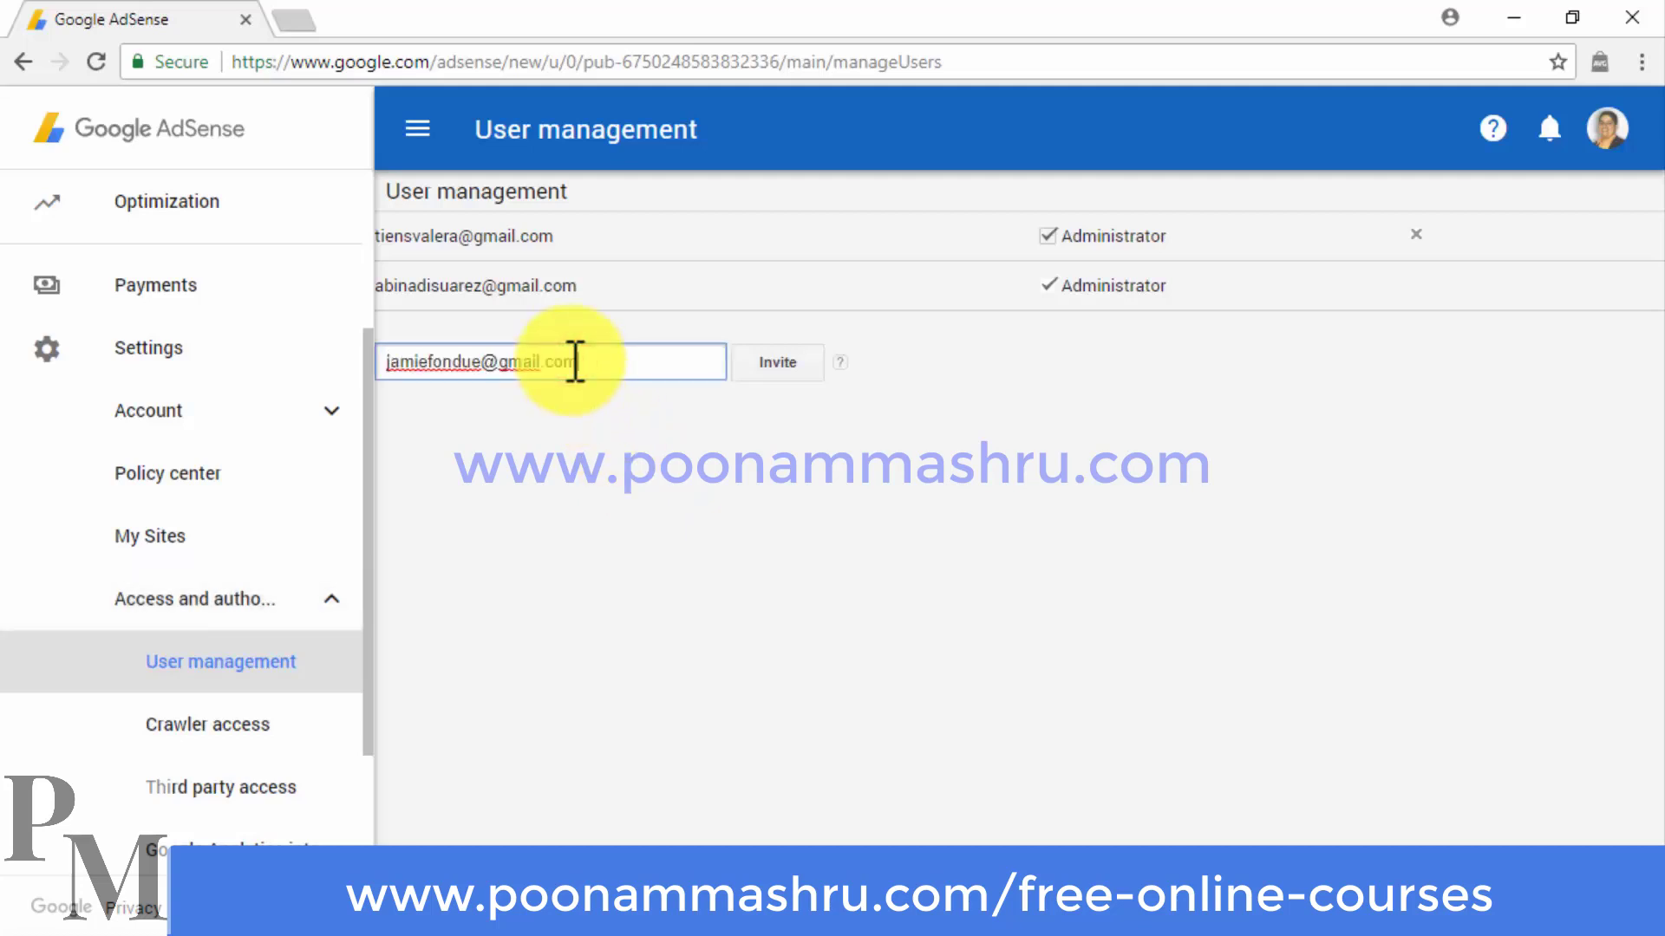
click(756, 377)
- Review the remaining access and authorization pages: Crawler access, Third party access, Google Analytics integration and AdMob account
click(289, 724)
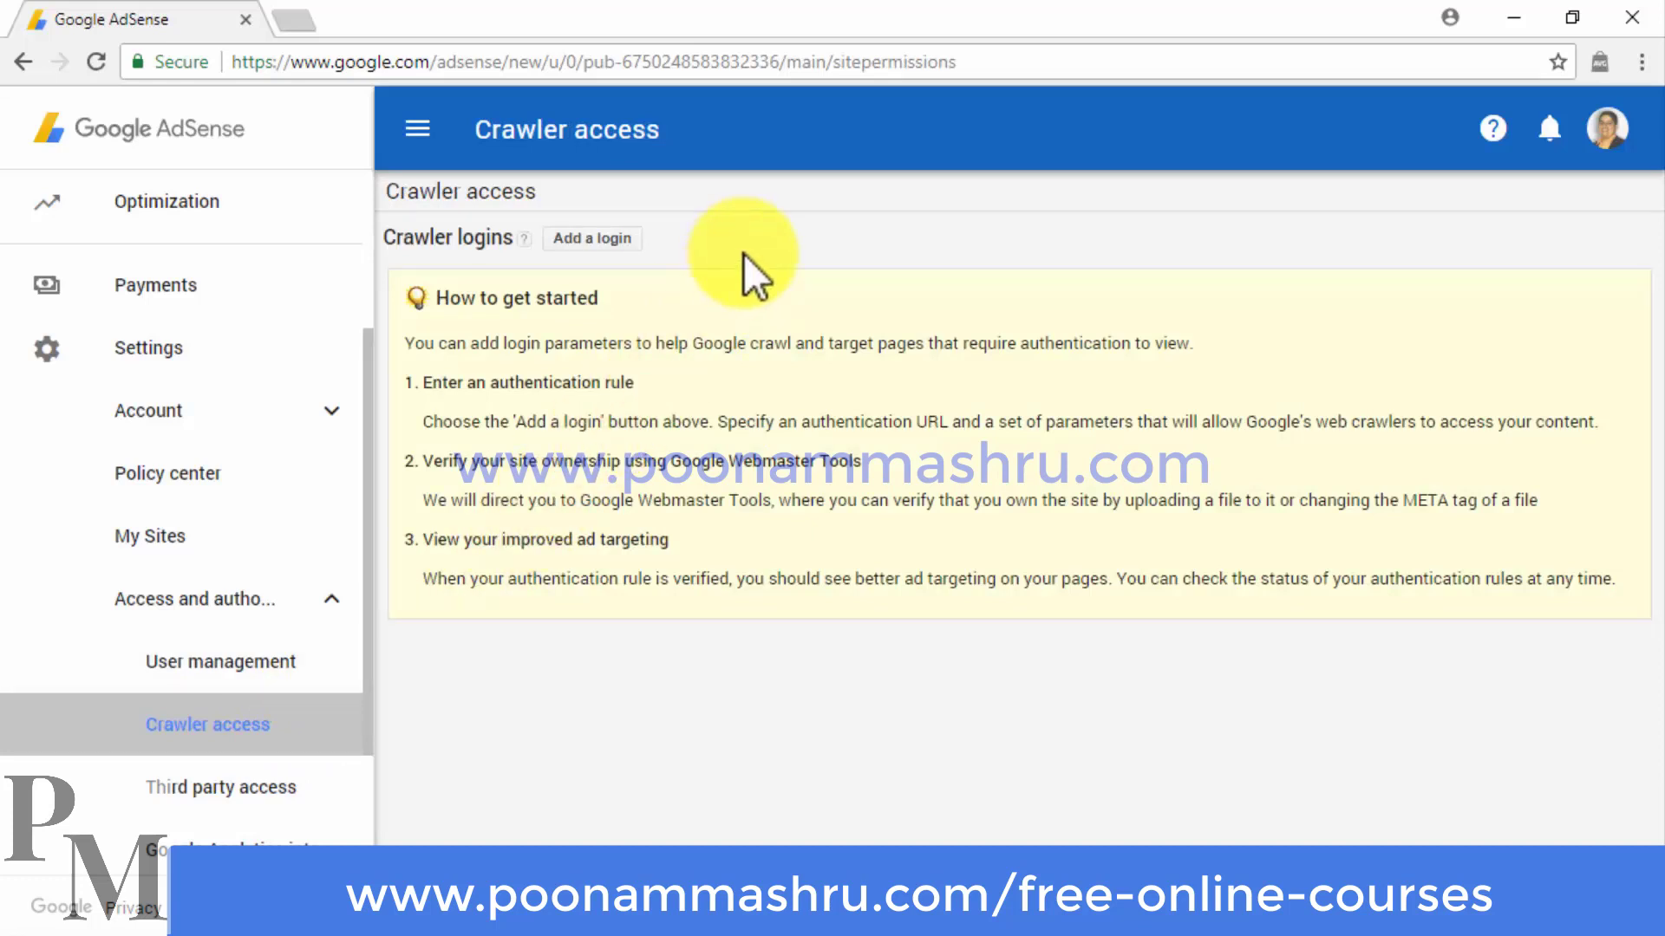
click(302, 784)
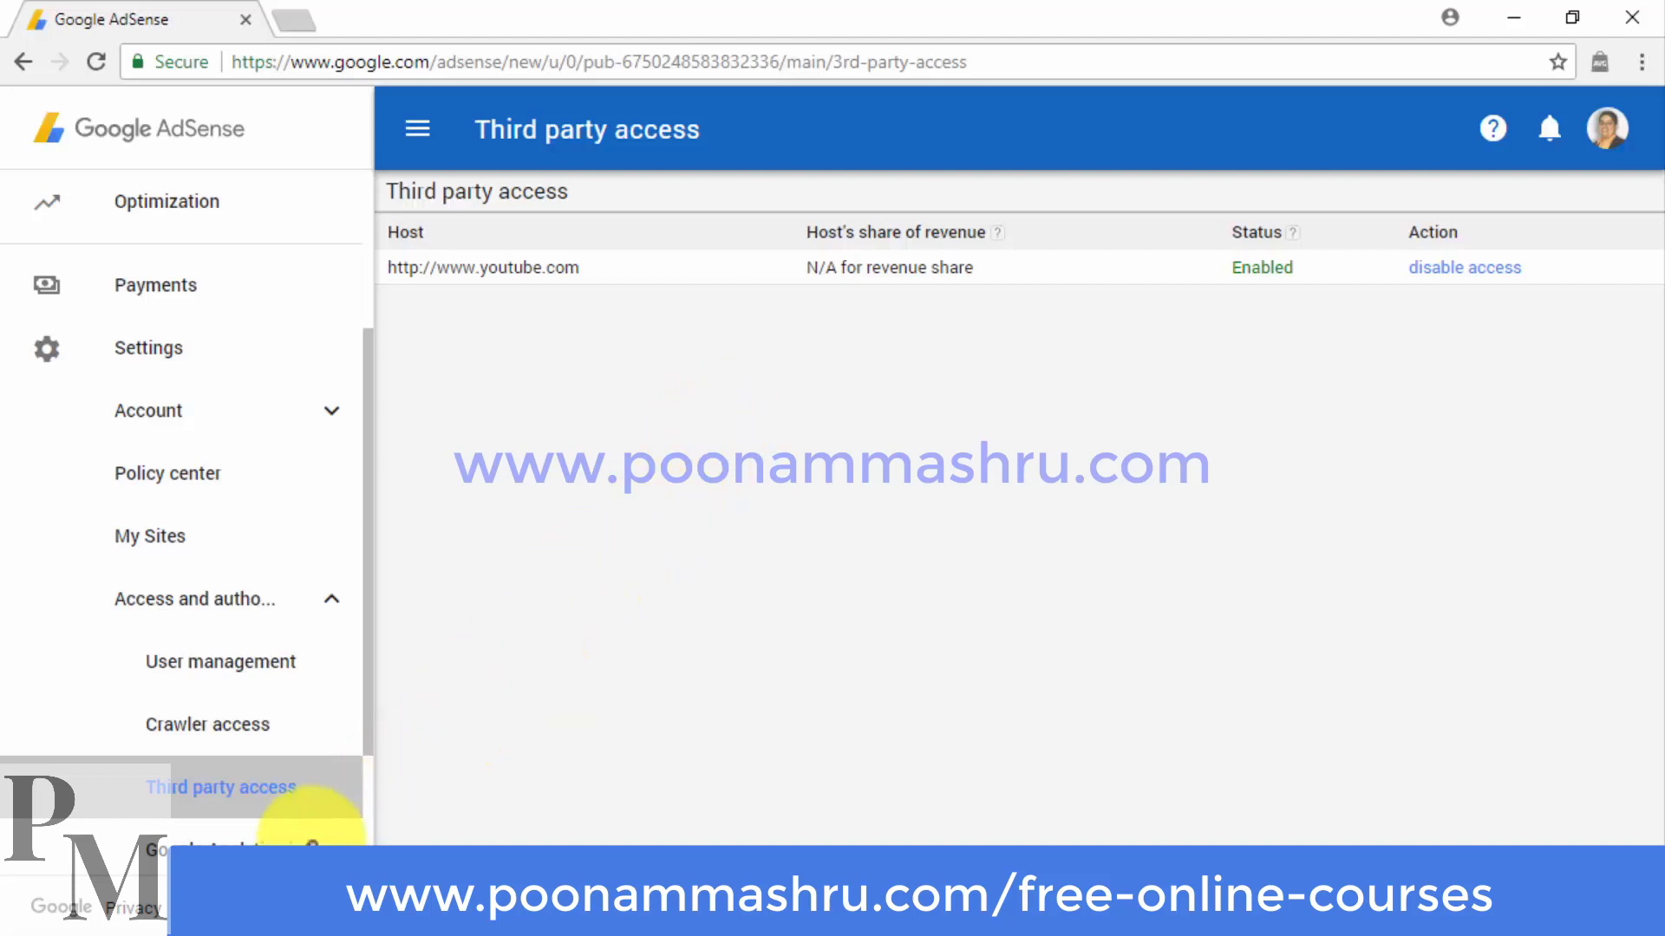
click(299, 843)
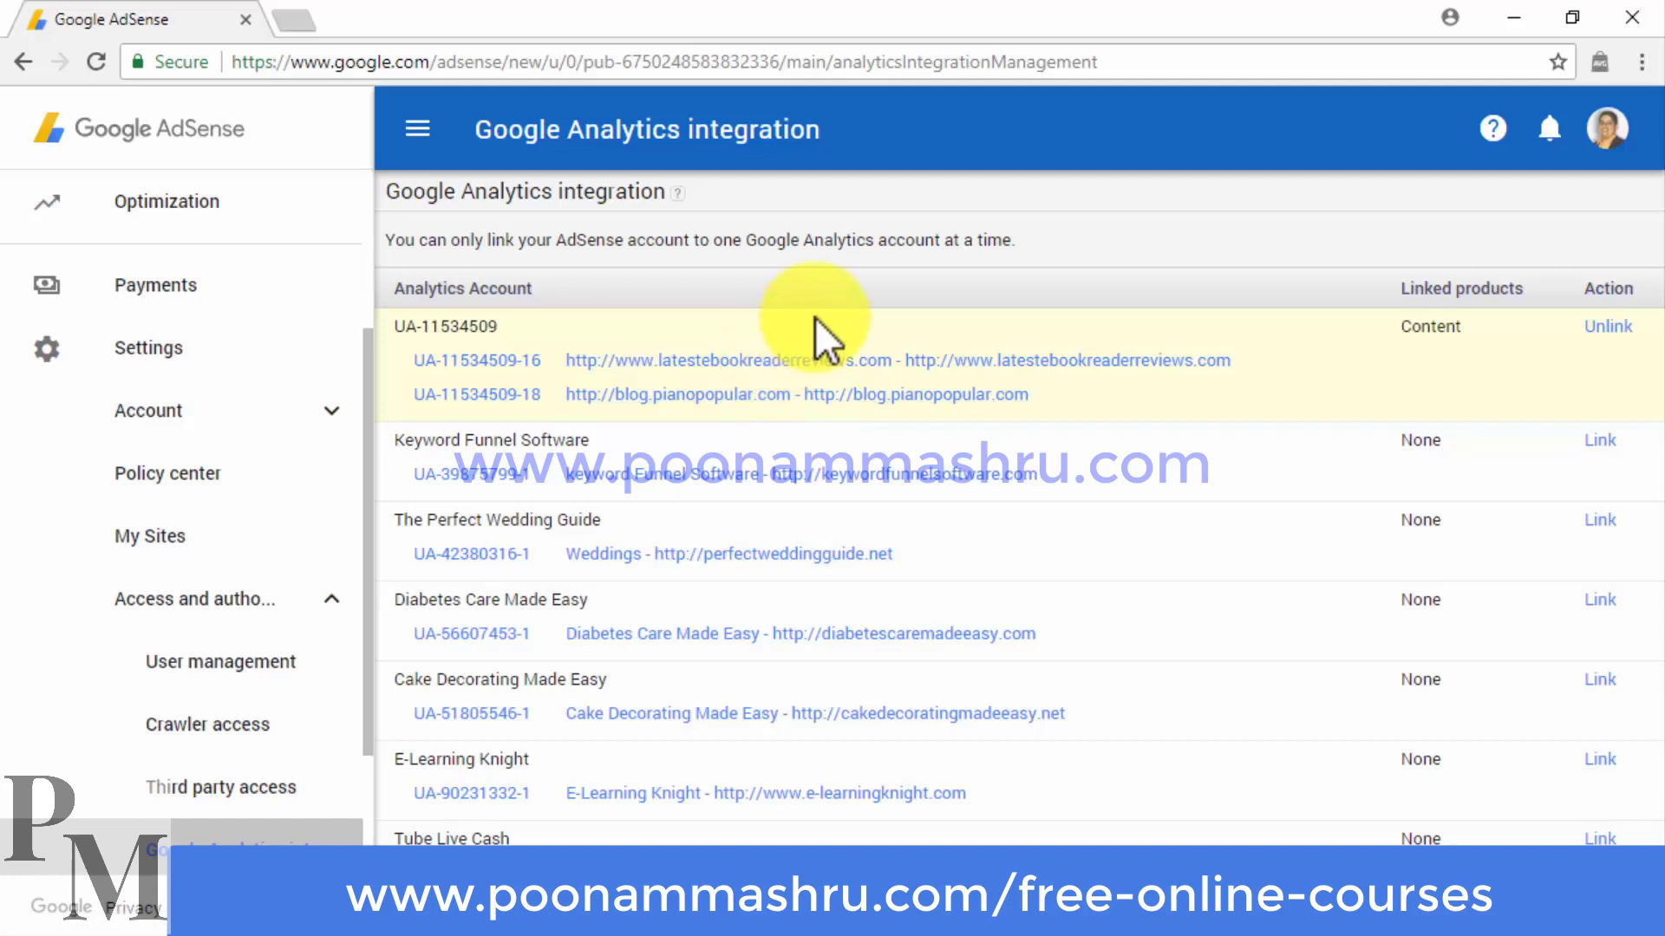
scroll(360, 650, down, 2)
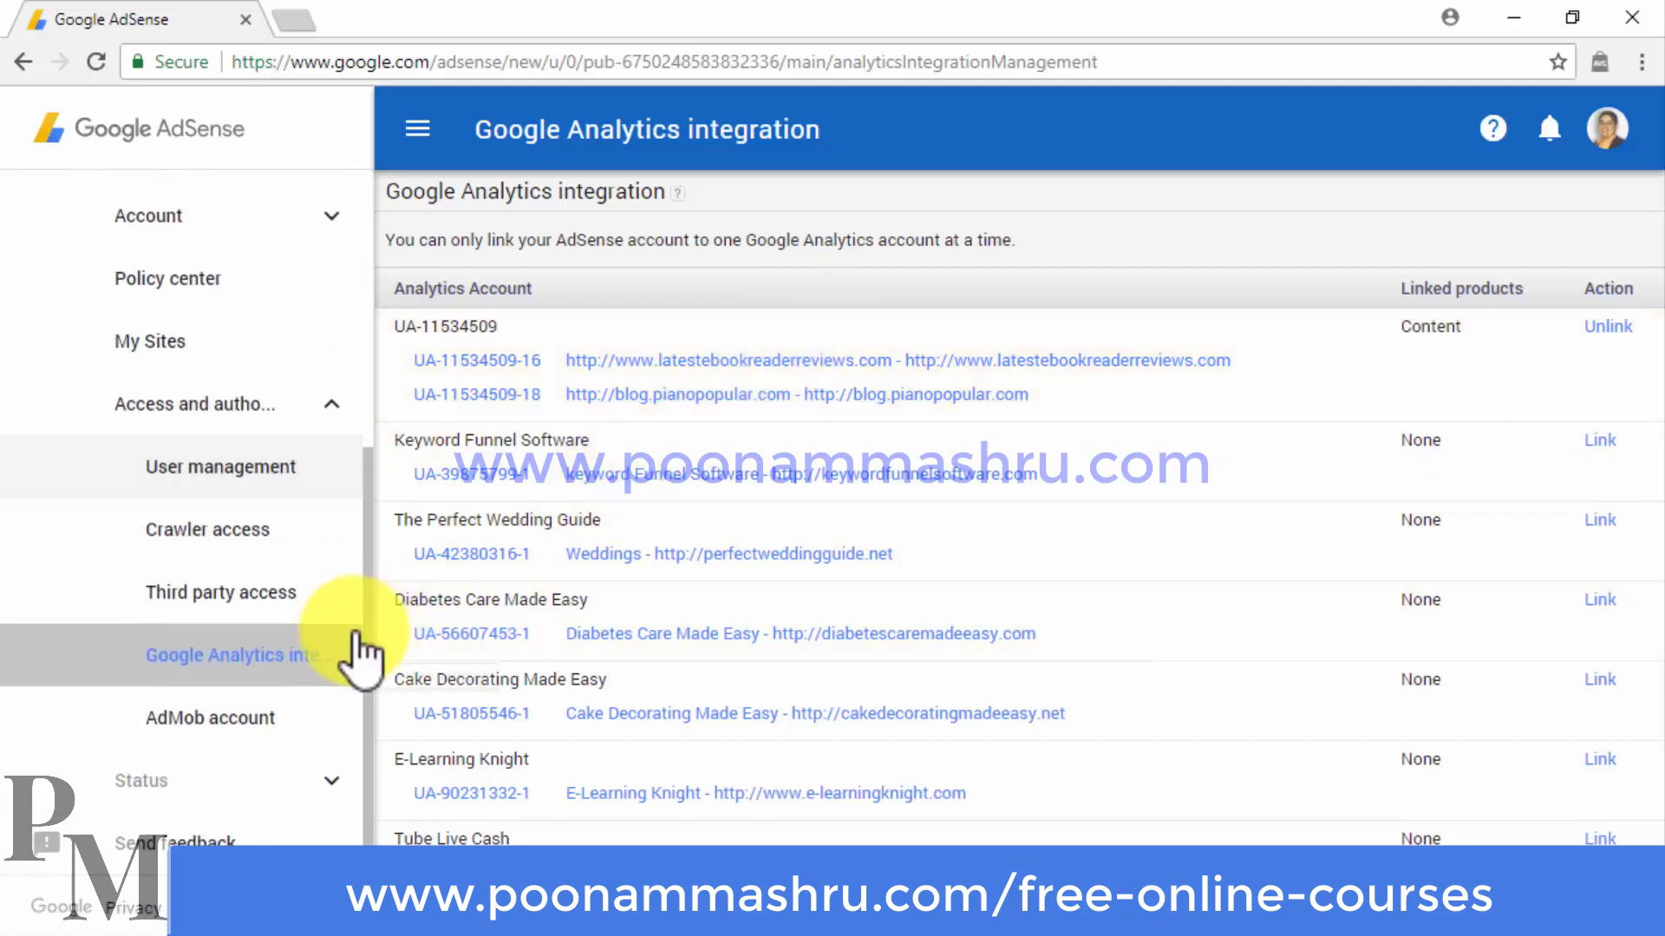
click(276, 718)
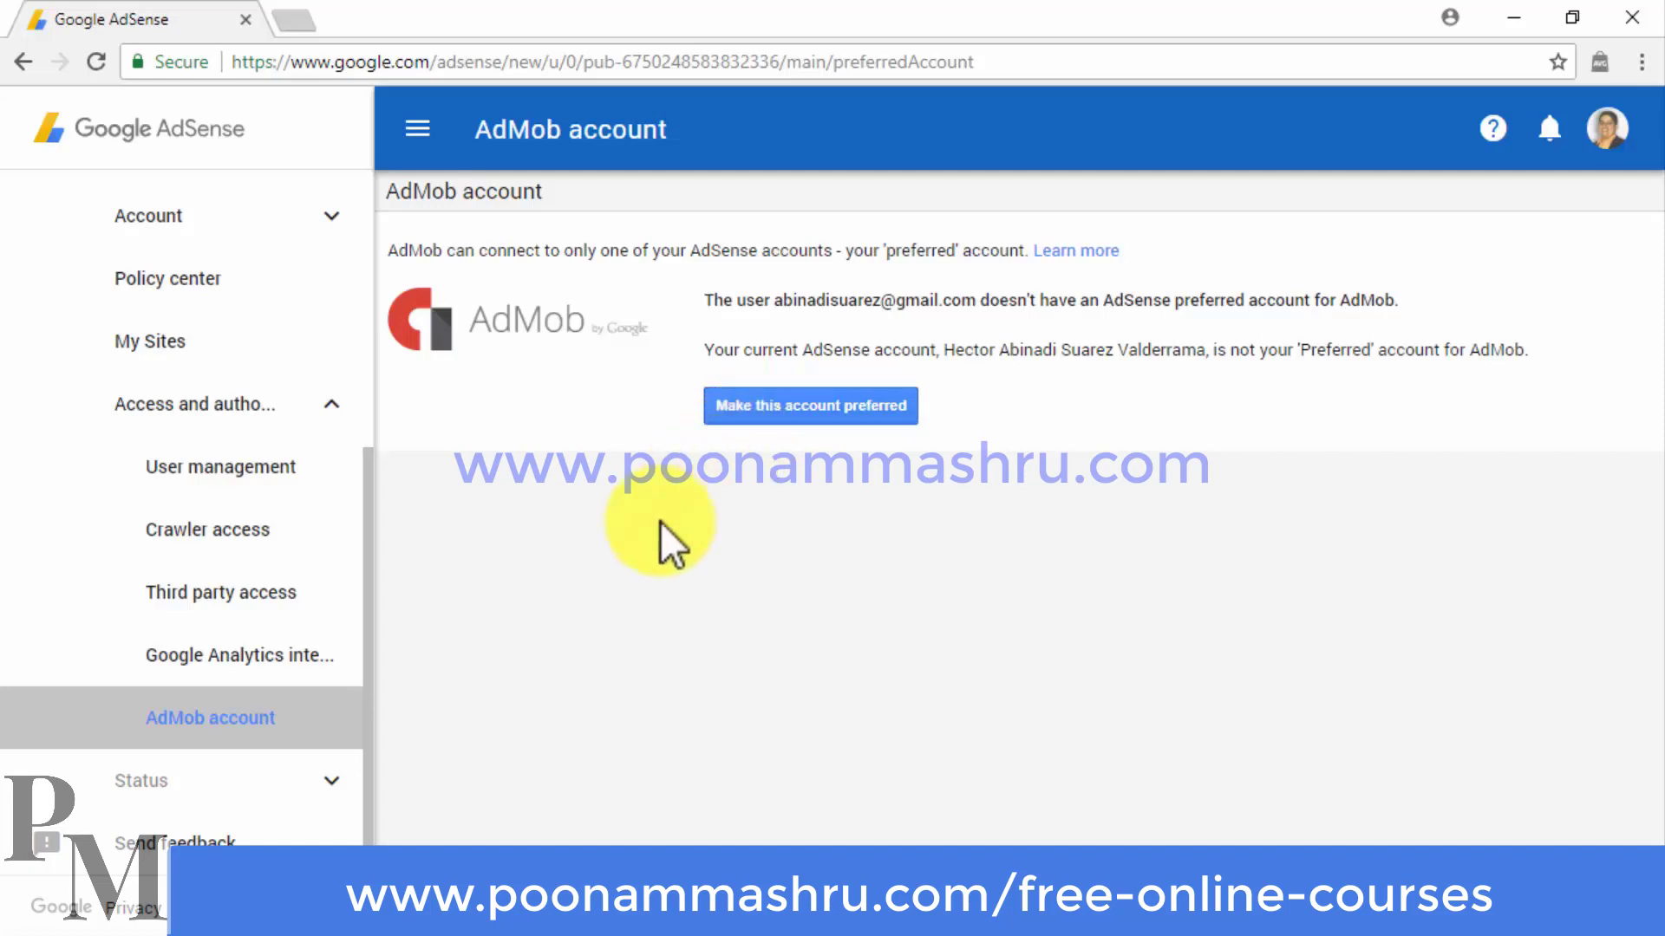
- Review the Crawler errors and Messages pages of the Status section, and bring up the feedback form
click(331, 780)
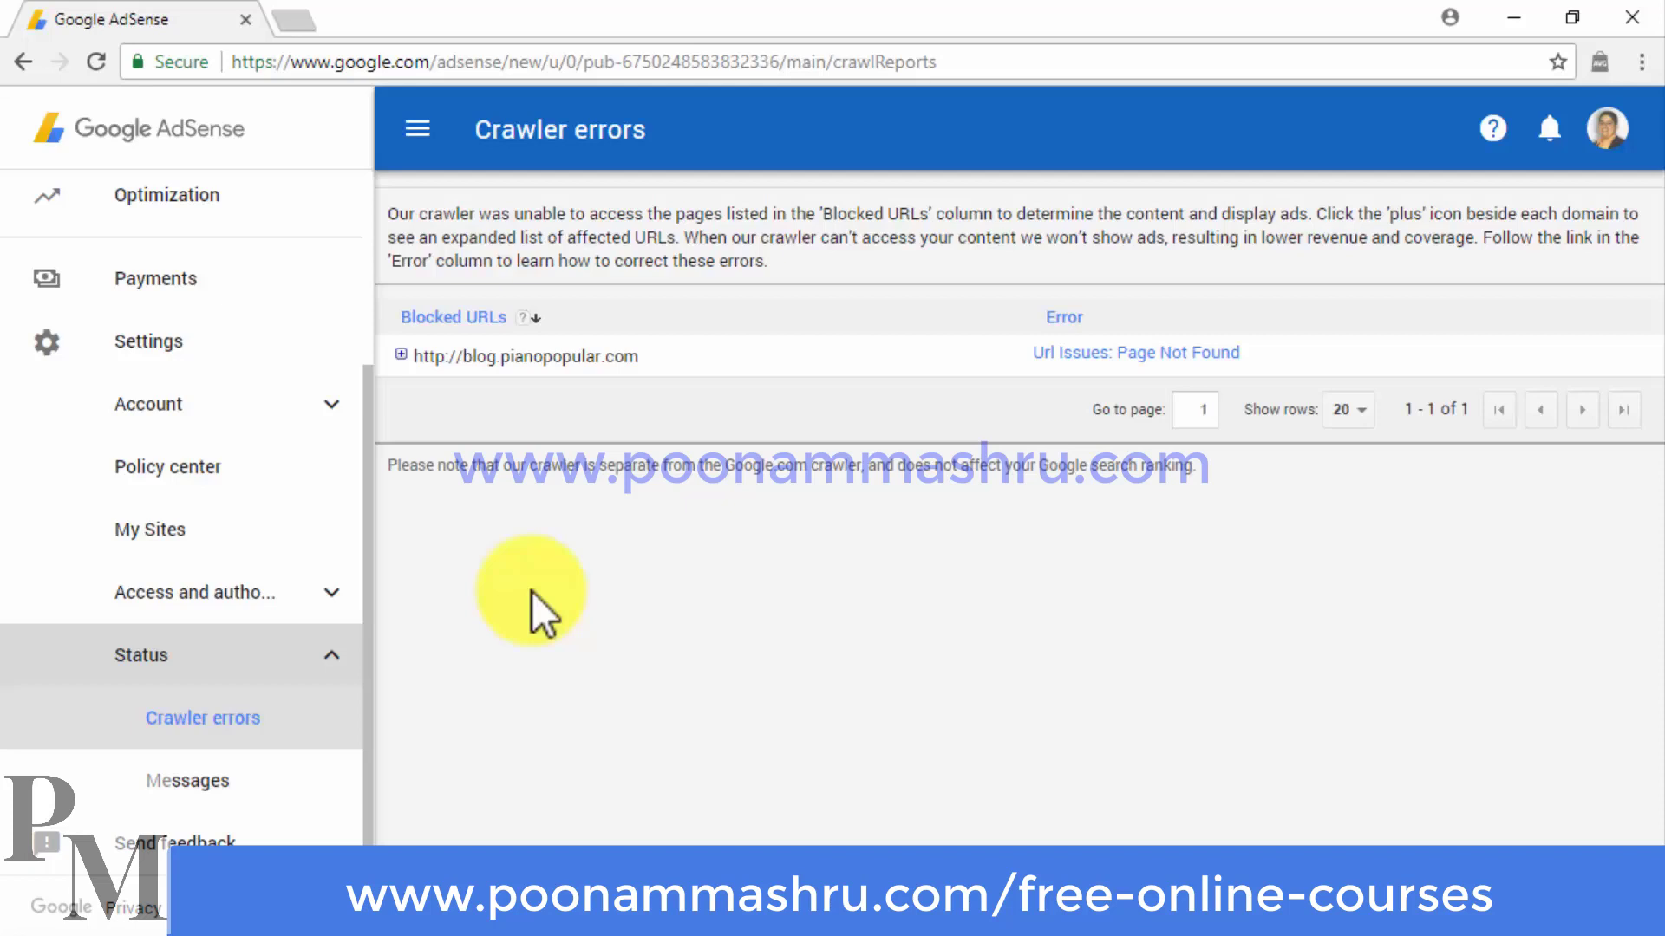
click(287, 785)
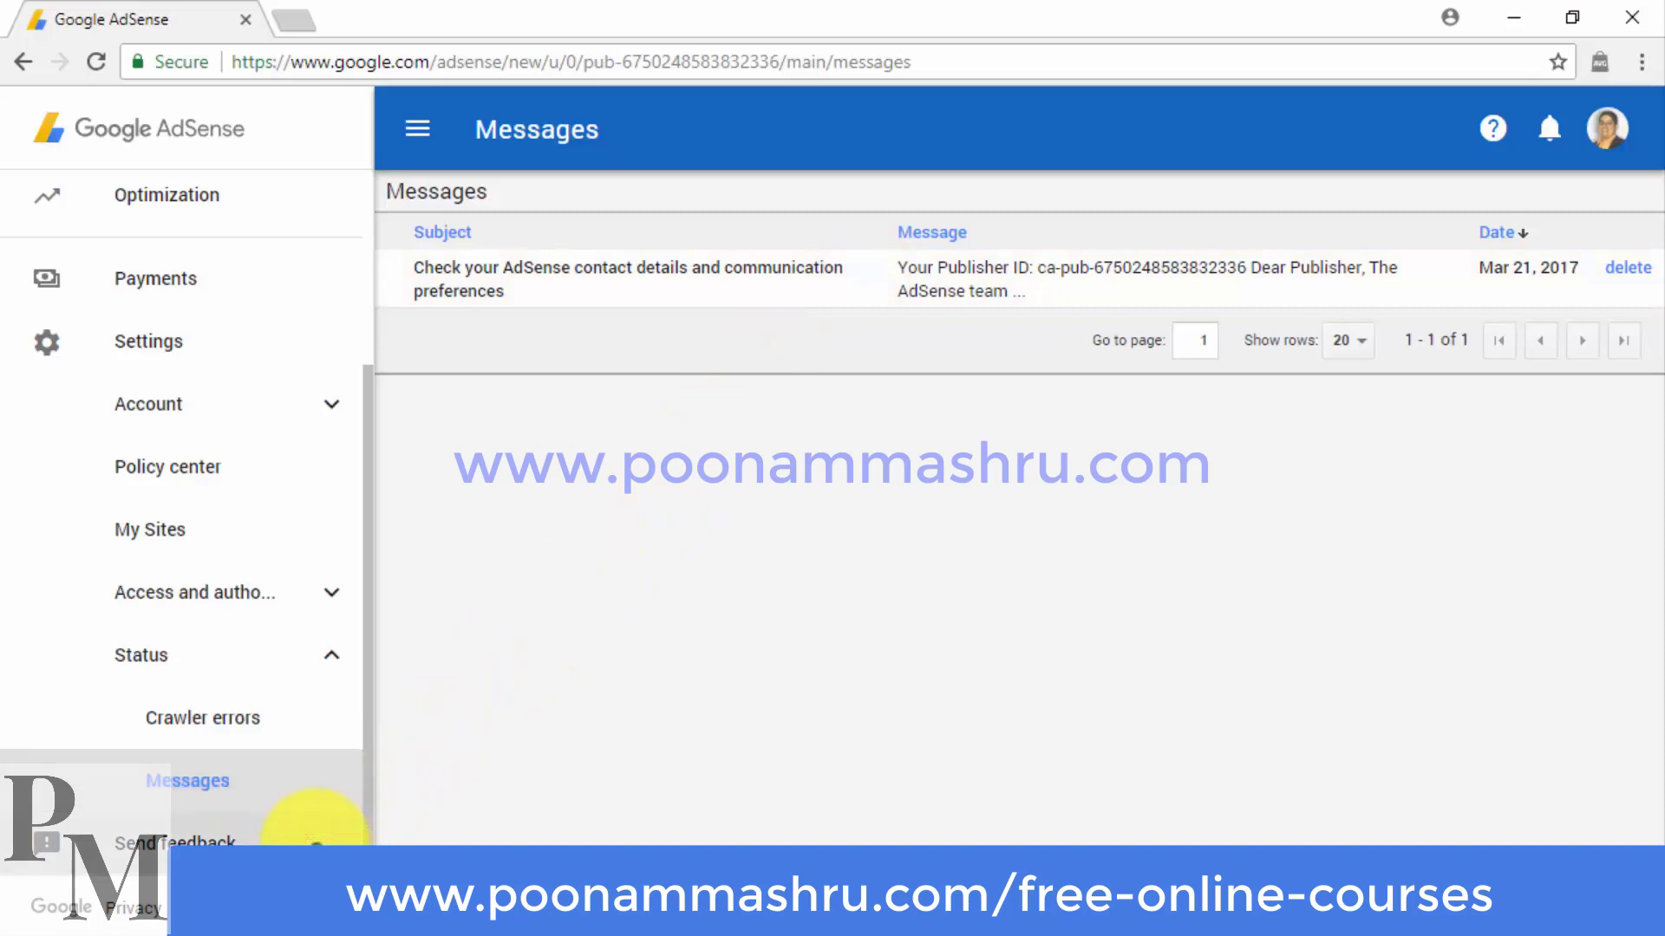
click(316, 843)
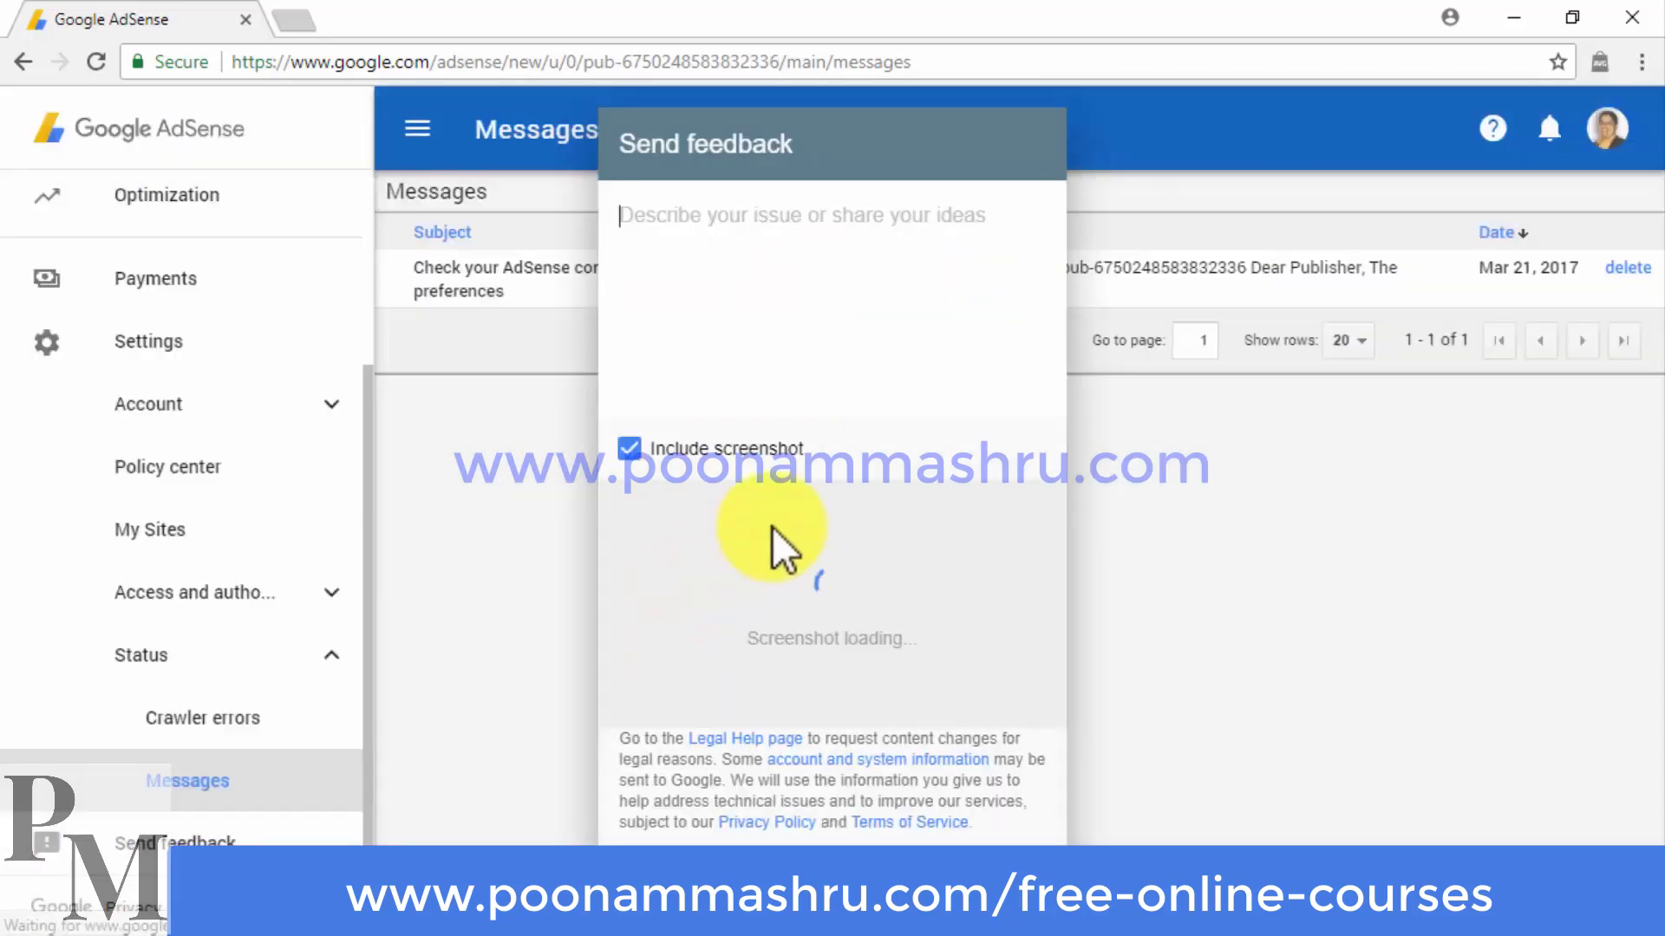